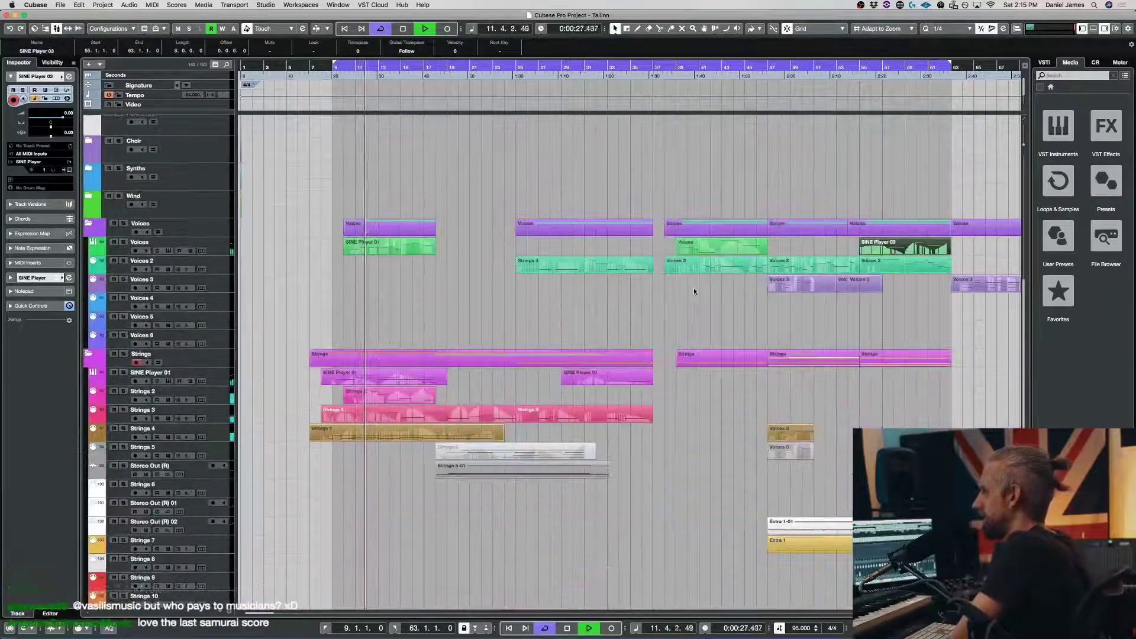
Copy the Extra 1-01 audio event from bar 47 to bar 9 on the Stereo Out (R) 02 track.
{"action": "left_click_drag", "start_coordinate": [830, 523], "coordinate": [395, 524]}
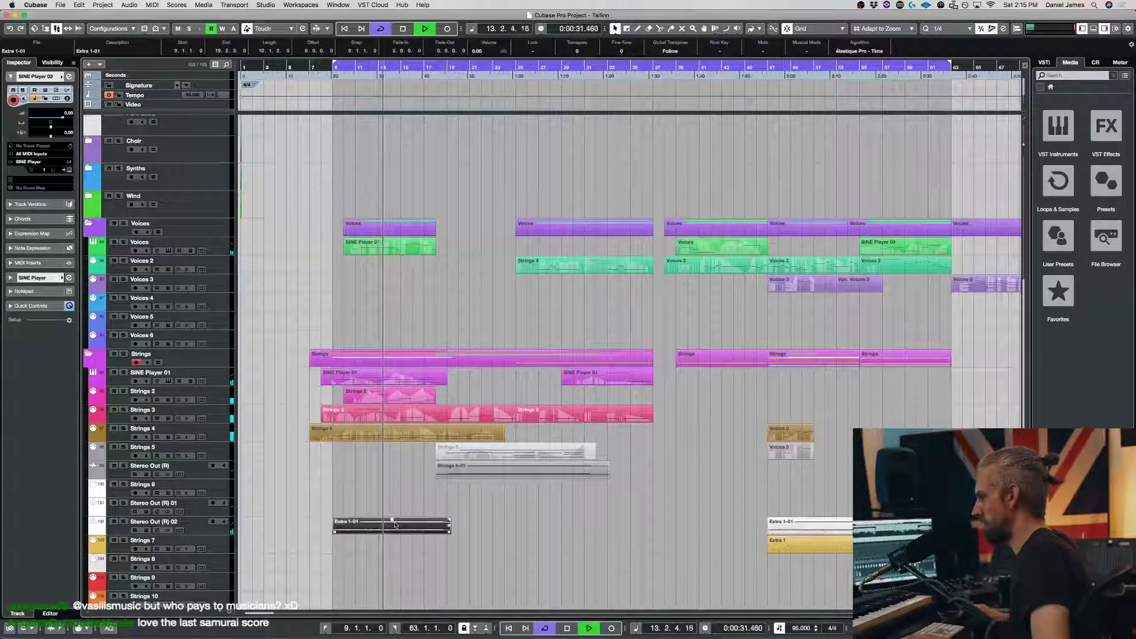
{"action": "left_click", "coordinate": [197, 533]}
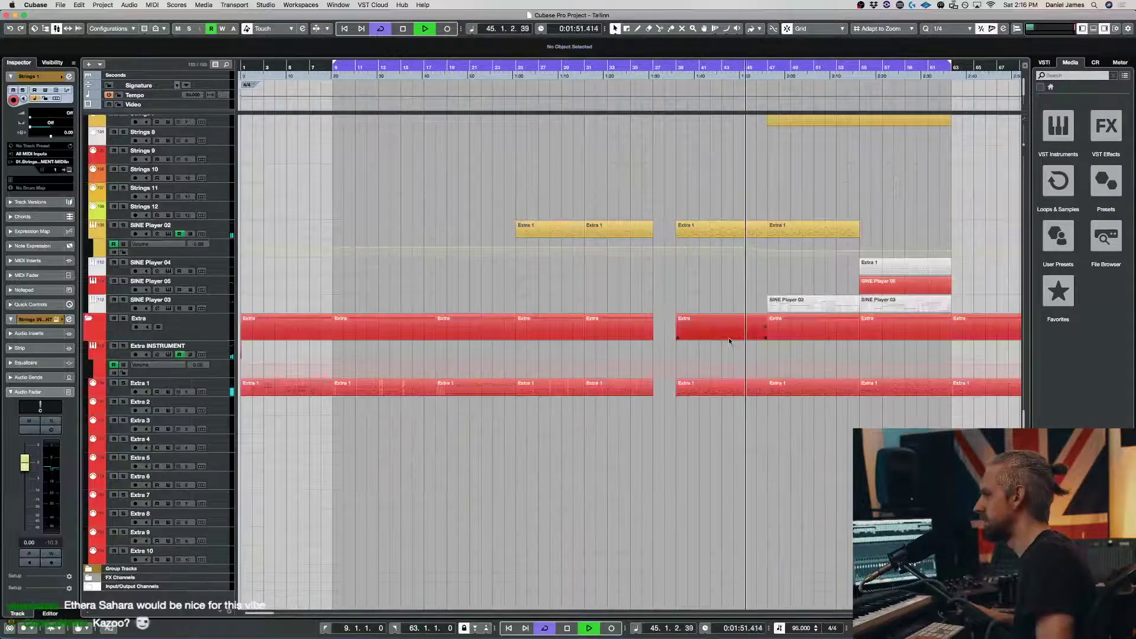
Move the SINE Player 03, 04, 05 and Extra events from bar 55 onward so they start at bar 63.
{"action": "scroll", "coordinate": [729, 337], "scroll_direction": "up", "scroll_amount": 5}
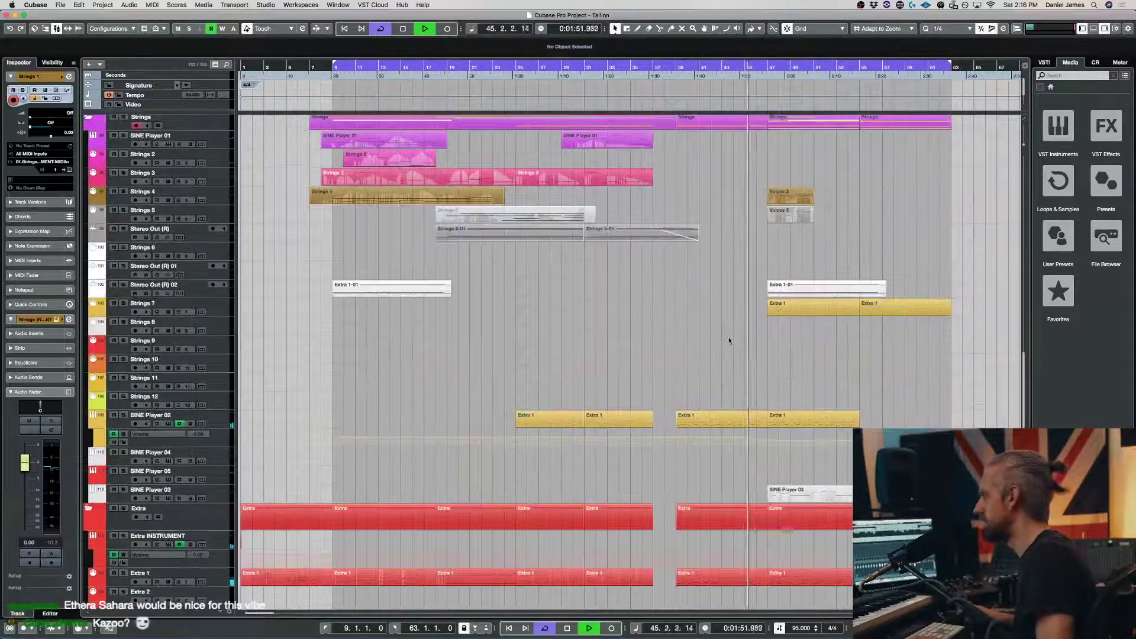
{"action": "scroll", "coordinate": [729, 339], "scroll_direction": "right", "scroll_amount": 5}
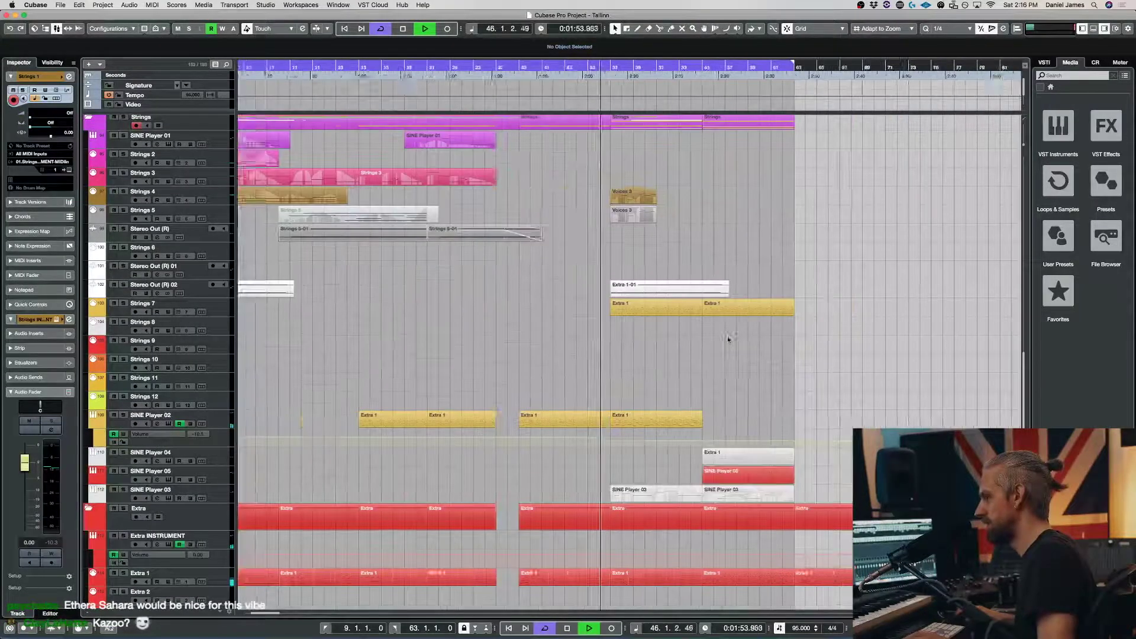
{"action": "scroll", "coordinate": [727, 337], "scroll_direction": "right", "scroll_amount": 3}
{"action": "scroll", "coordinate": [715, 345], "scroll_direction": "up", "scroll_amount": 5}
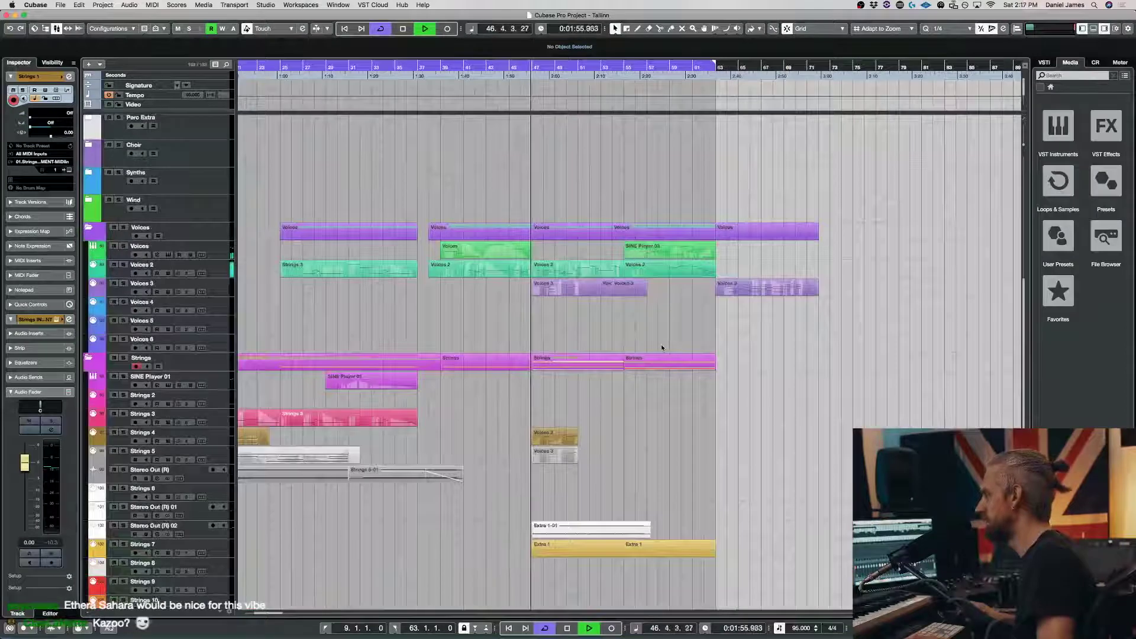
{"action": "scroll", "coordinate": [651, 338], "scroll_direction": "down", "scroll_amount": 2}
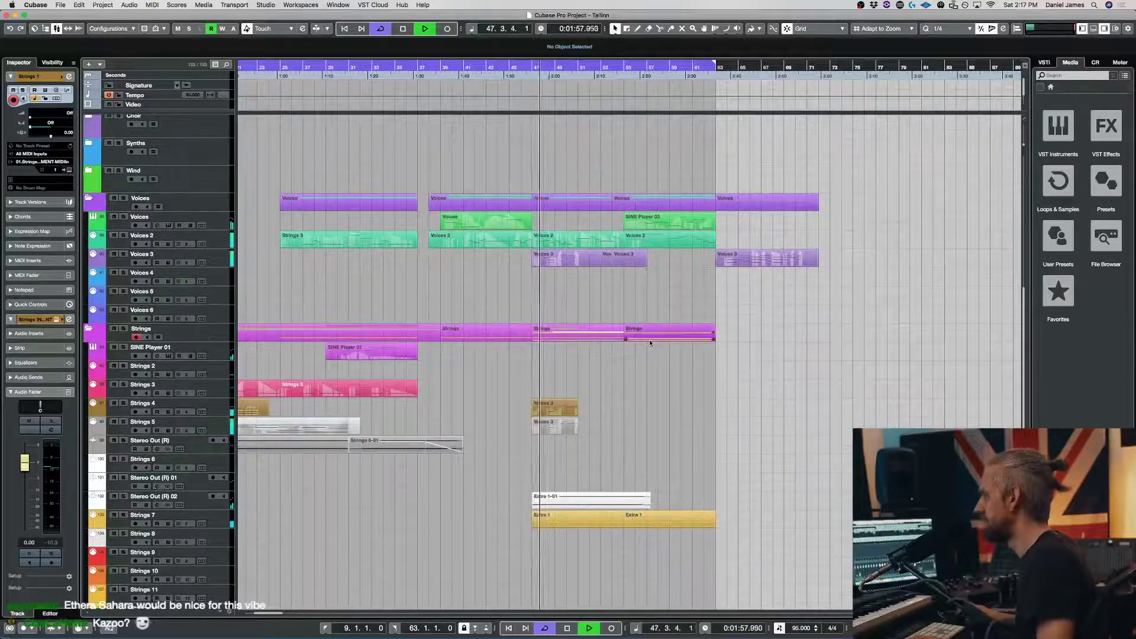
{"action": "scroll", "coordinate": [649, 339], "scroll_direction": "down", "scroll_amount": 1}
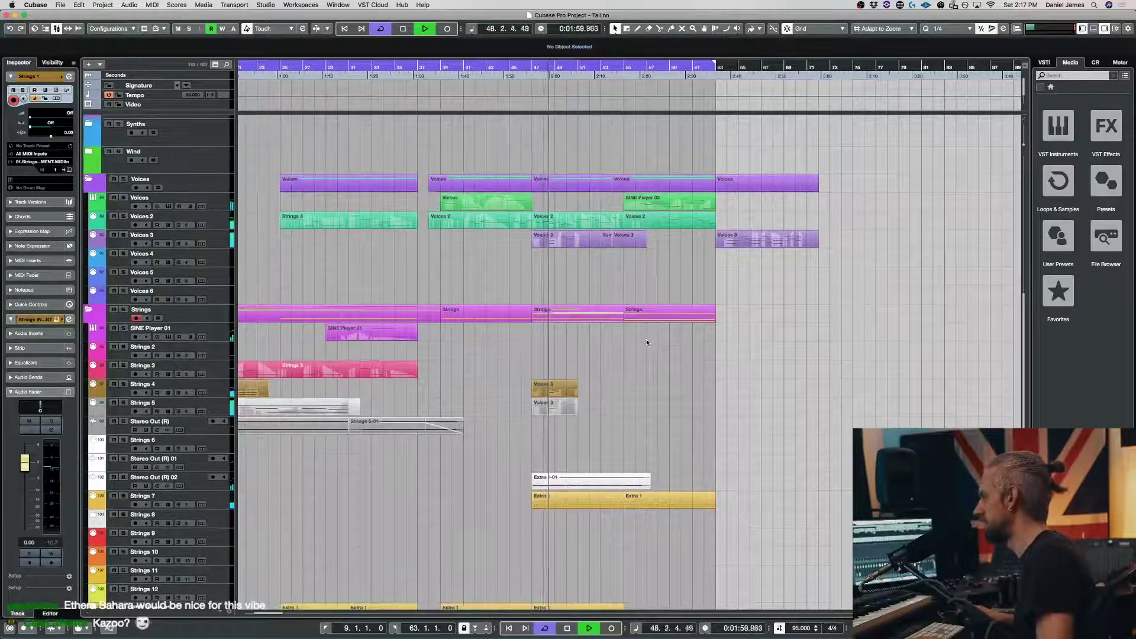
{"action": "scroll", "coordinate": [646, 342], "scroll_direction": "down", "scroll_amount": 12}
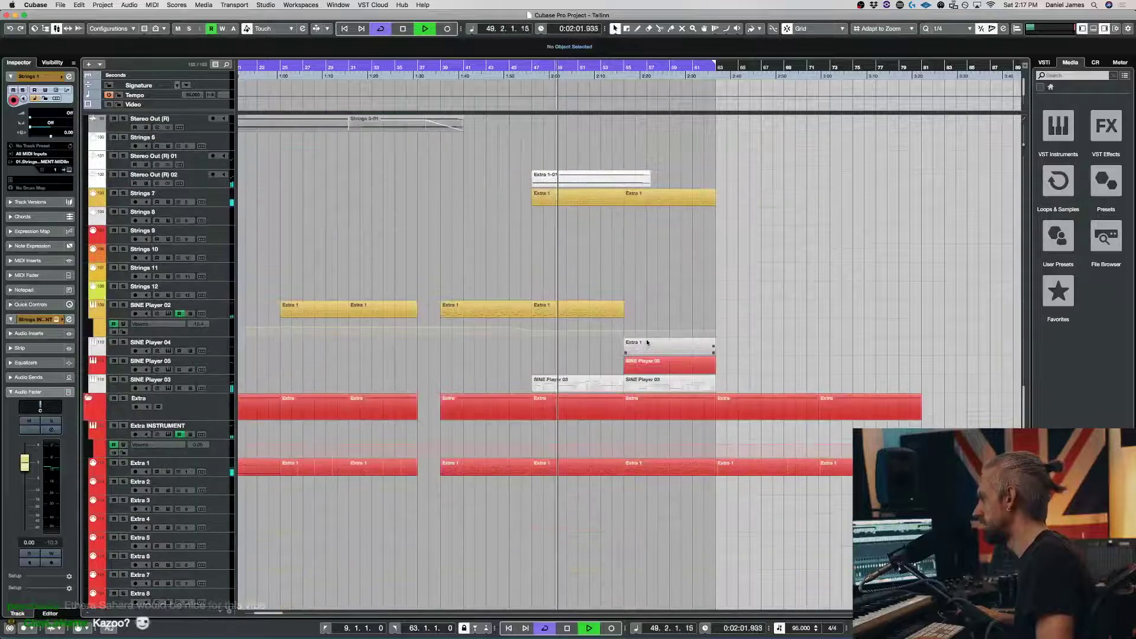
{"action": "scroll", "coordinate": [646, 342], "scroll_direction": "up", "scroll_amount": 1}
{"action": "left_click_drag", "start_coordinate": [965, 349], "coordinate": [626, 473]}
{"action": "key", "text": "space"}
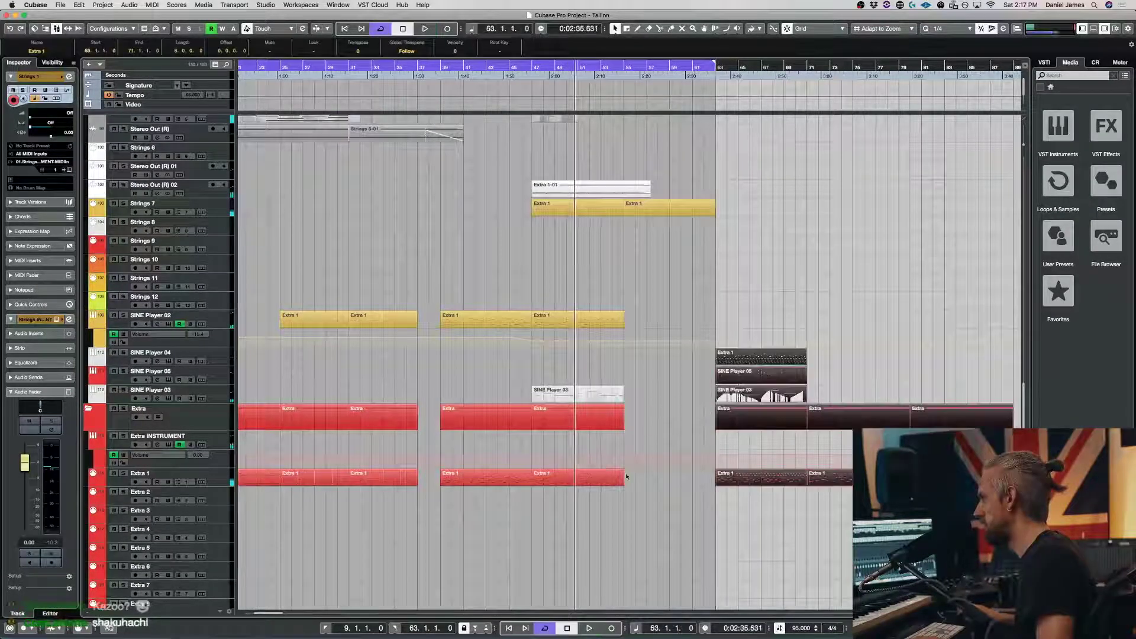
Duplicate the bar 47 events of the Extra and SINE Player 02 tracks to fill the gap from bar 55.
{"action": "key", "text": "super+z"}
{"action": "key", "text": "super+z"}
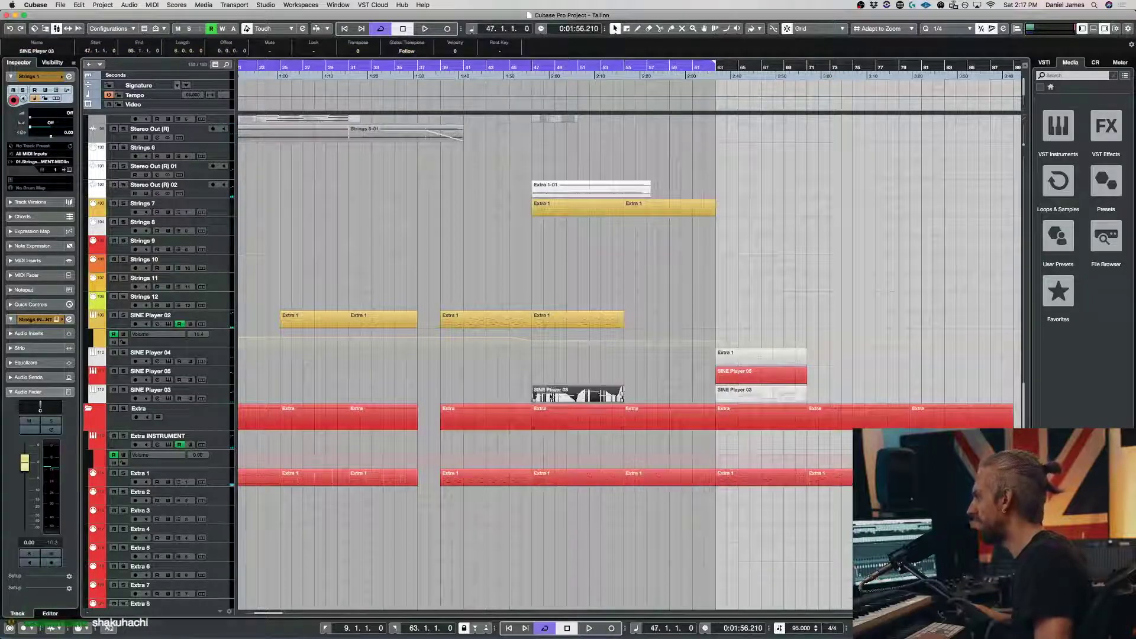
{"action": "key", "text": "super+d"}
{"action": "left_click", "coordinate": [579, 315]}
{"action": "key", "text": "super+d"}
Move the SINE Player 03 event from bar 47 to bar 55.
{"action": "left_click", "coordinate": [579, 395]}
{"action": "left_click_drag", "start_coordinate": [578, 394], "coordinate": [669, 394]}
{"action": "scroll", "coordinate": [571, 337], "scroll_direction": "up", "scroll_amount": 3}
{"action": "left_click", "coordinate": [551, 300]}
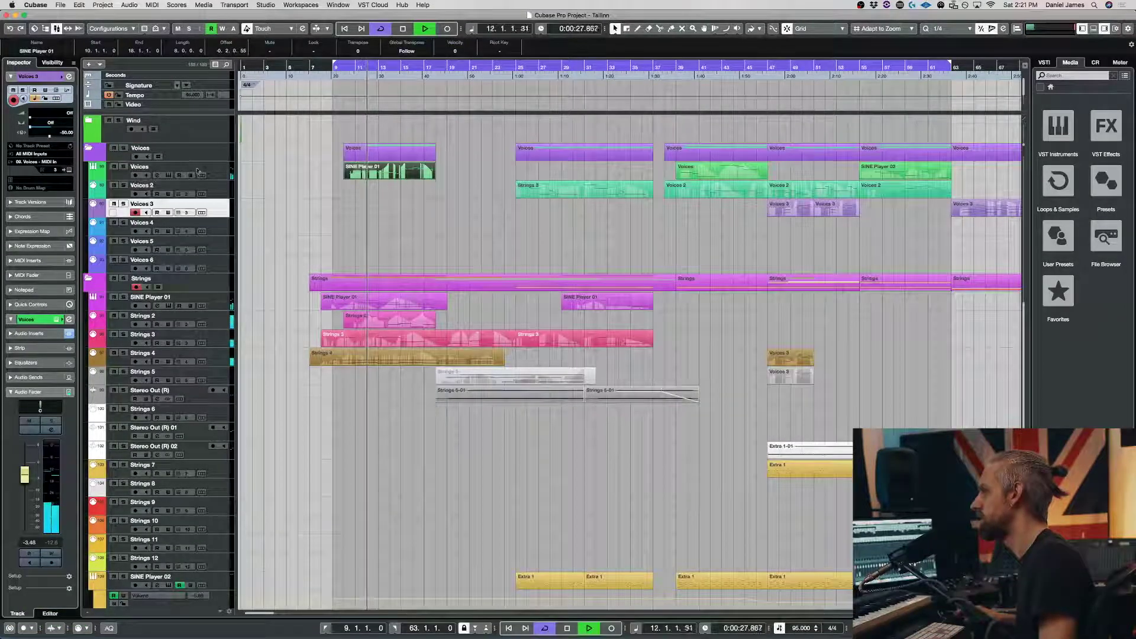
Select the SINE Player 04 track.
{"action": "scroll", "coordinate": [251, 235], "scroll_direction": "up", "scroll_amount": 8}
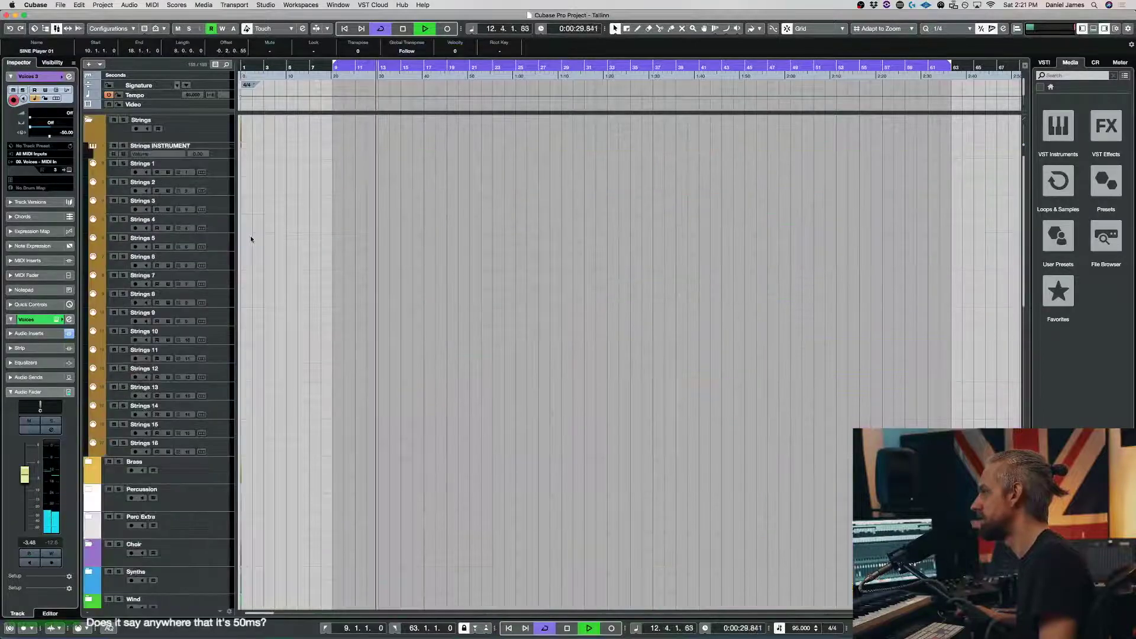
{"action": "scroll", "coordinate": [256, 251], "scroll_direction": "down", "scroll_amount": 2}
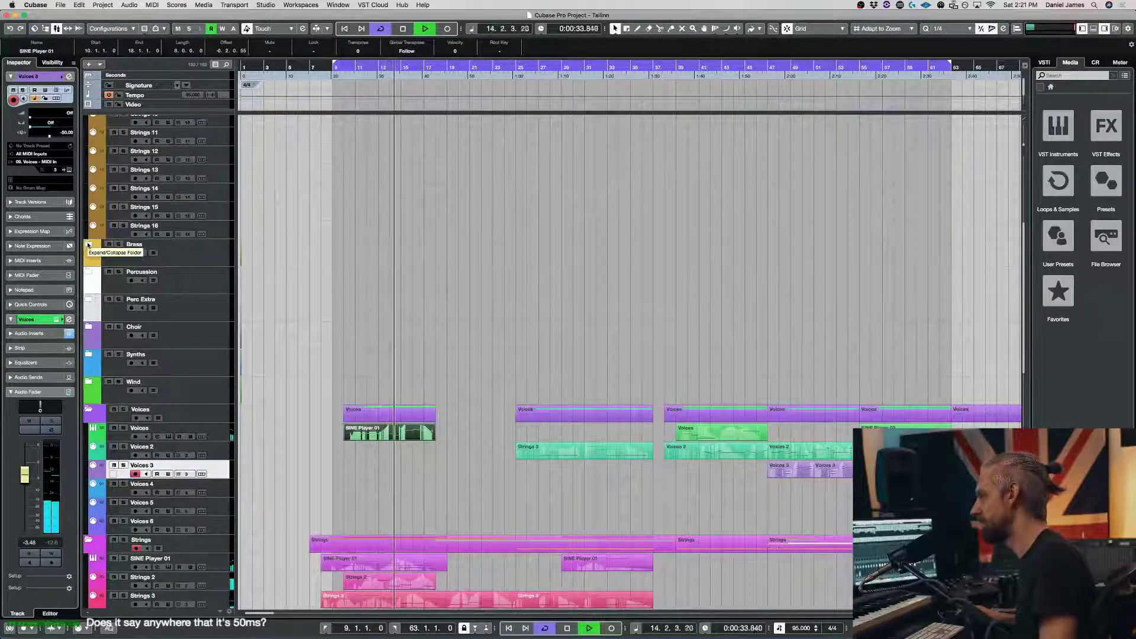
{"action": "scroll", "coordinate": [418, 342], "scroll_direction": "down", "scroll_amount": 10}
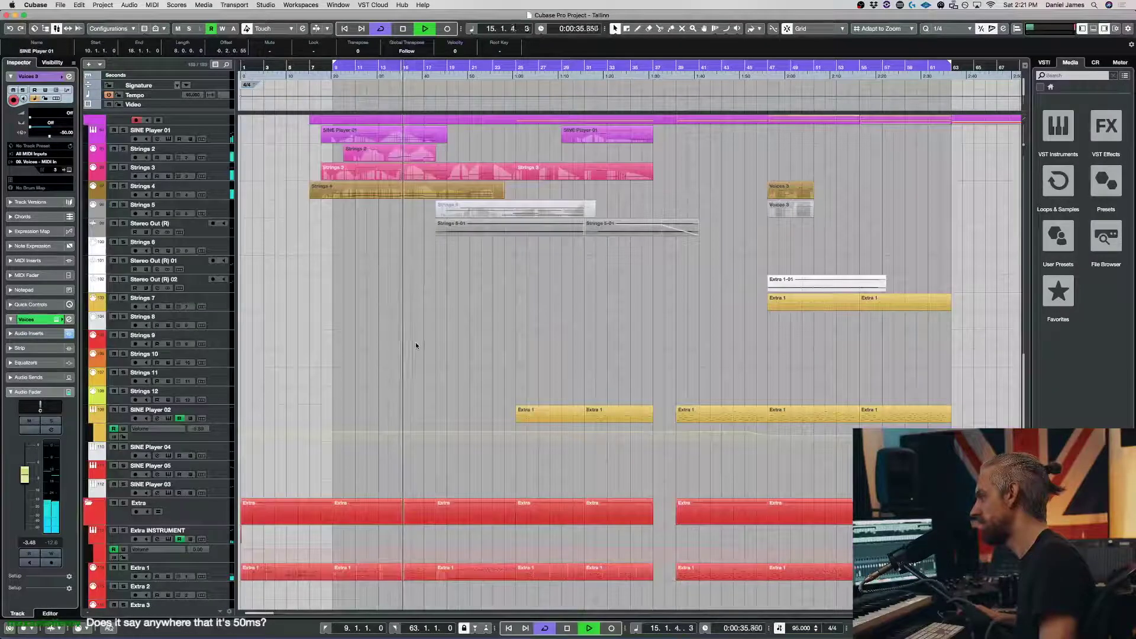
{"action": "left_click", "coordinate": [224, 444]}
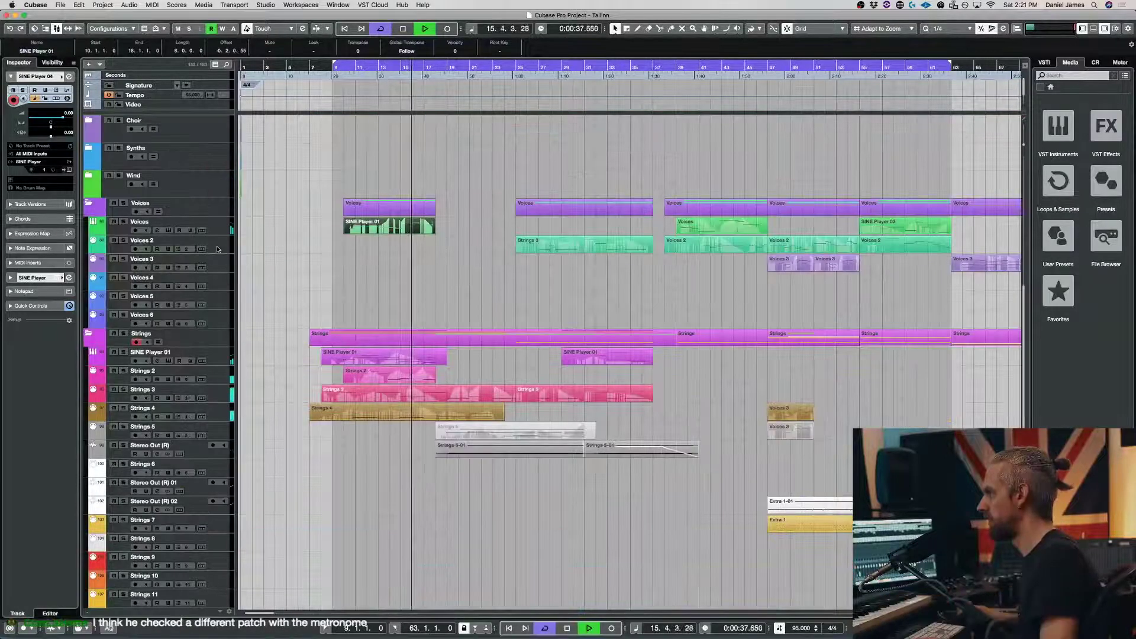
Insert the retrospective MIDI recording on the Voices 2 track, starting at bar 9, and split the resulting event at bar 25.
{"action": "left_click", "coordinate": [217, 248]}
{"action": "key", "text": "1"}
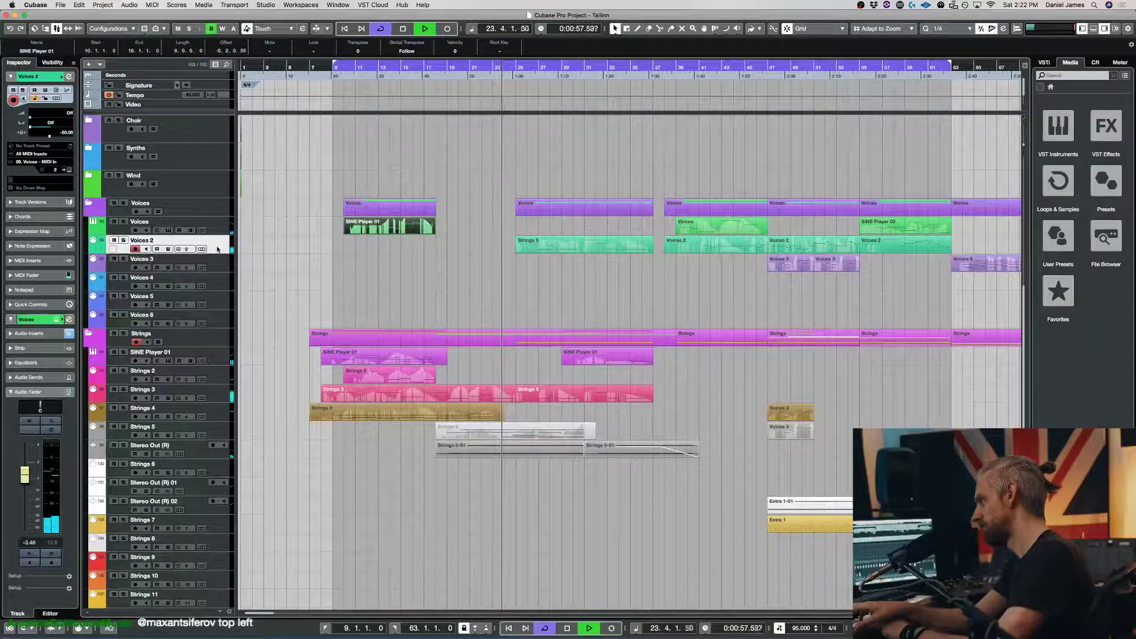
{"action": "key", "text": "shift+KP_Multiply"}
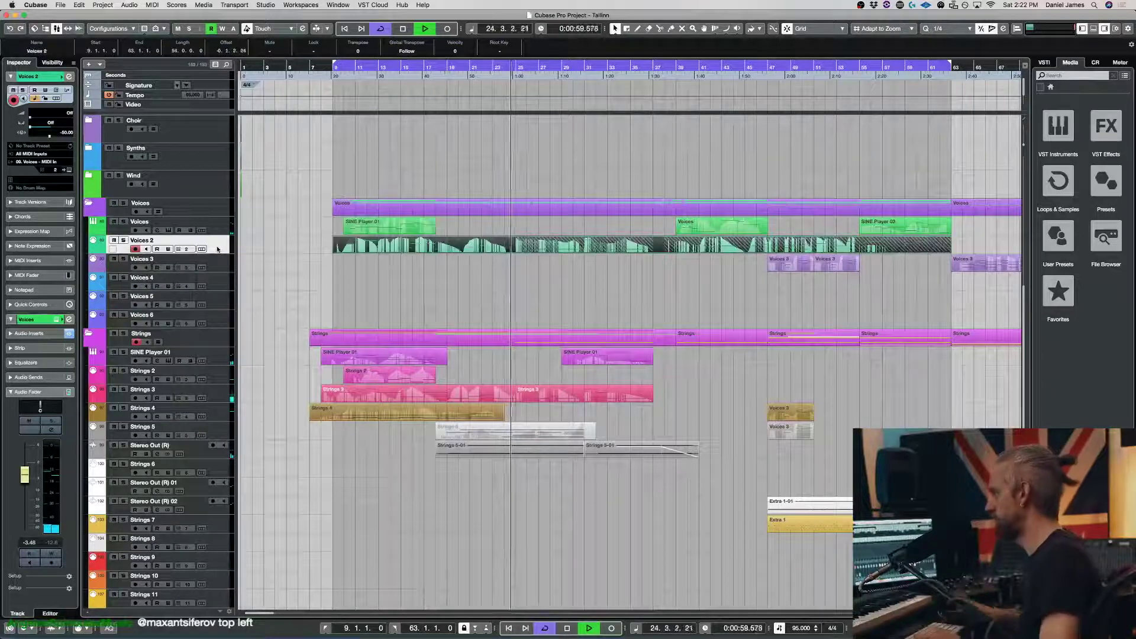
{"action": "key", "text": "3"}
{"action": "left_click", "coordinate": [518, 250]}
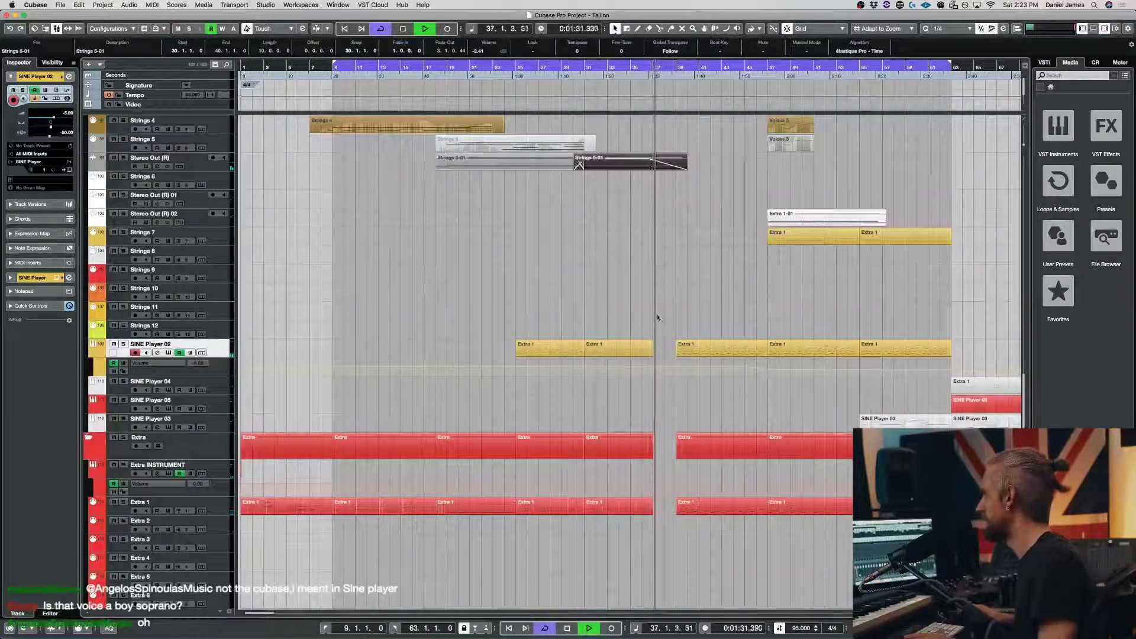
Set the SoundShifter Pitch Stereo insert on the stereo output down a major second and play the arrangement from bar 39.
{"action": "scroll", "coordinate": [656, 318], "scroll_direction": "right", "scroll_amount": 5}
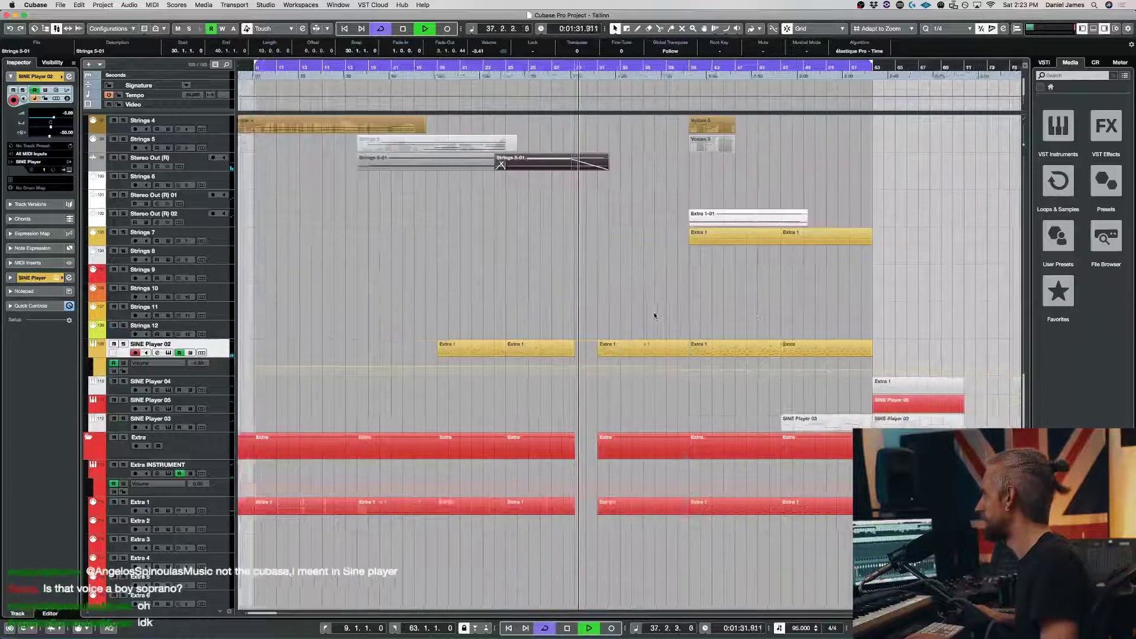
{"action": "scroll", "coordinate": [456, 203], "scroll_direction": "left", "scroll_amount": 3}
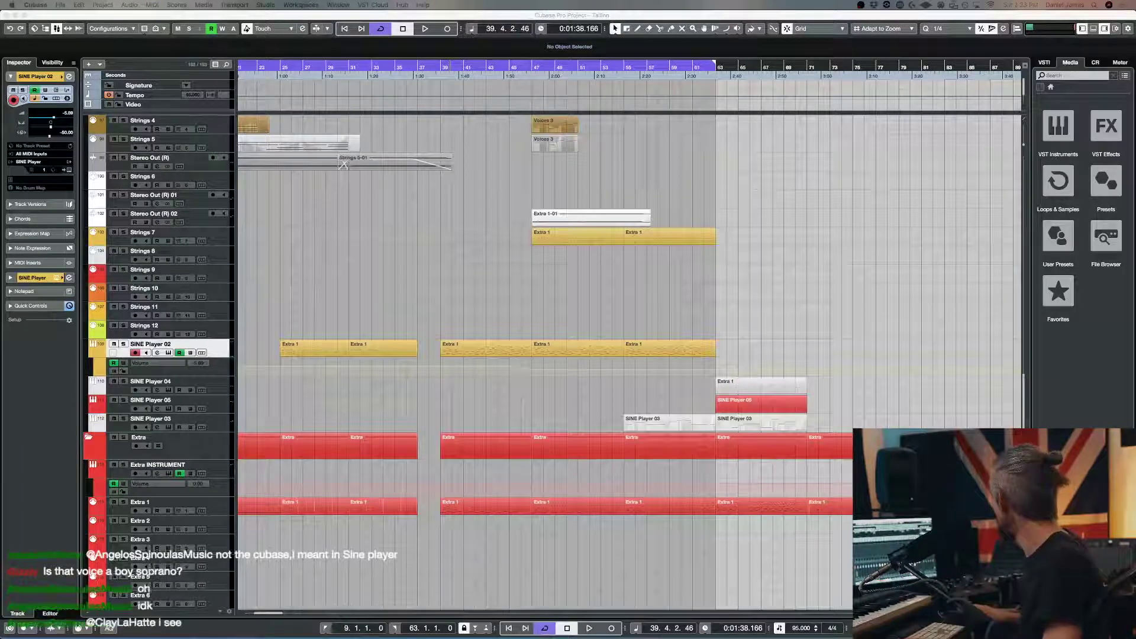
{"action": "left_click", "coordinate": [533, 121]}
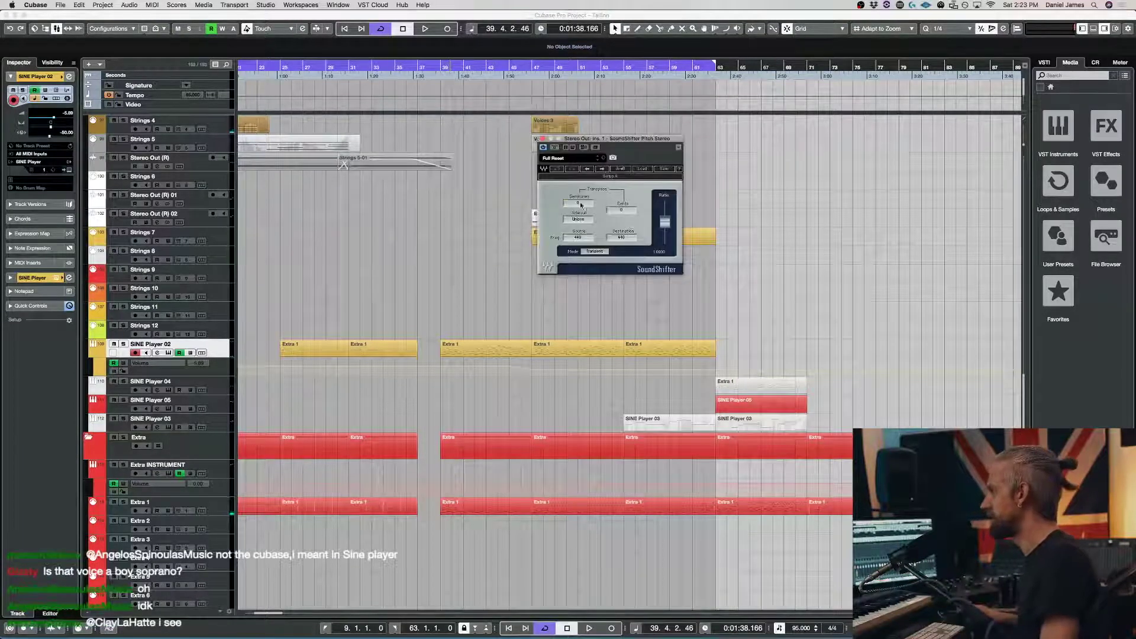
{"action": "left_click", "coordinate": [439, 69]}
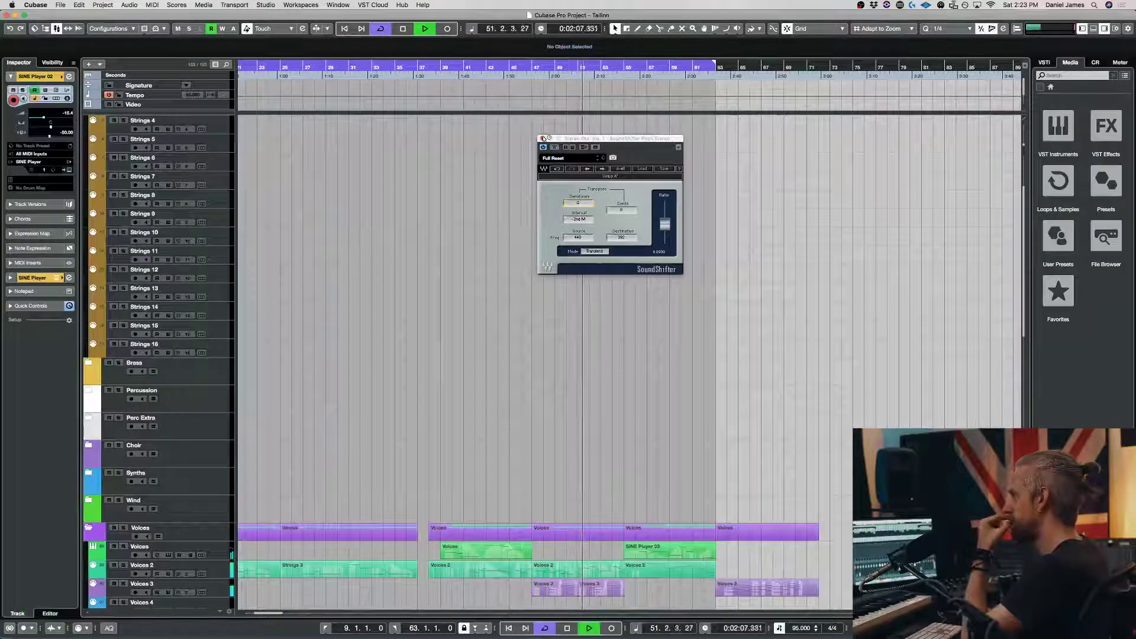
{"action": "left_click", "coordinate": [542, 136]}
Open the Voices 3 event at bar 55 in the Key Editor, audition its phrase near bar 57 and draw a note at bar 58.
{"action": "scroll", "coordinate": [558, 177], "scroll_direction": "up", "scroll_amount": 5}
{"action": "scroll", "coordinate": [576, 211], "scroll_direction": "up", "scroll_amount": 8}
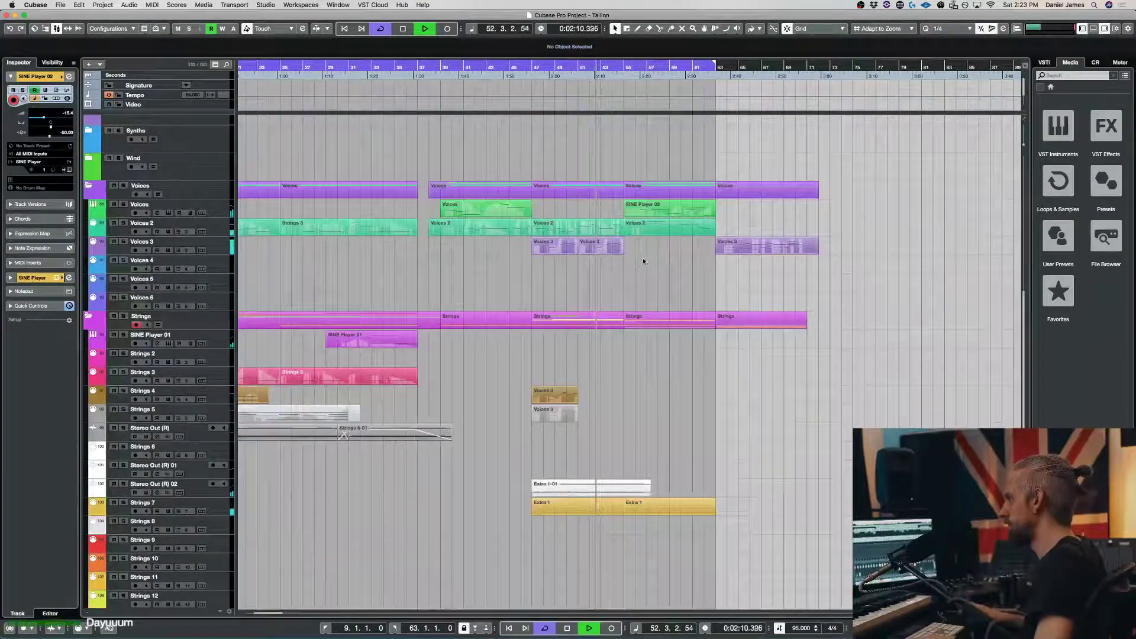
{"action": "double_click", "coordinate": [600, 248]}
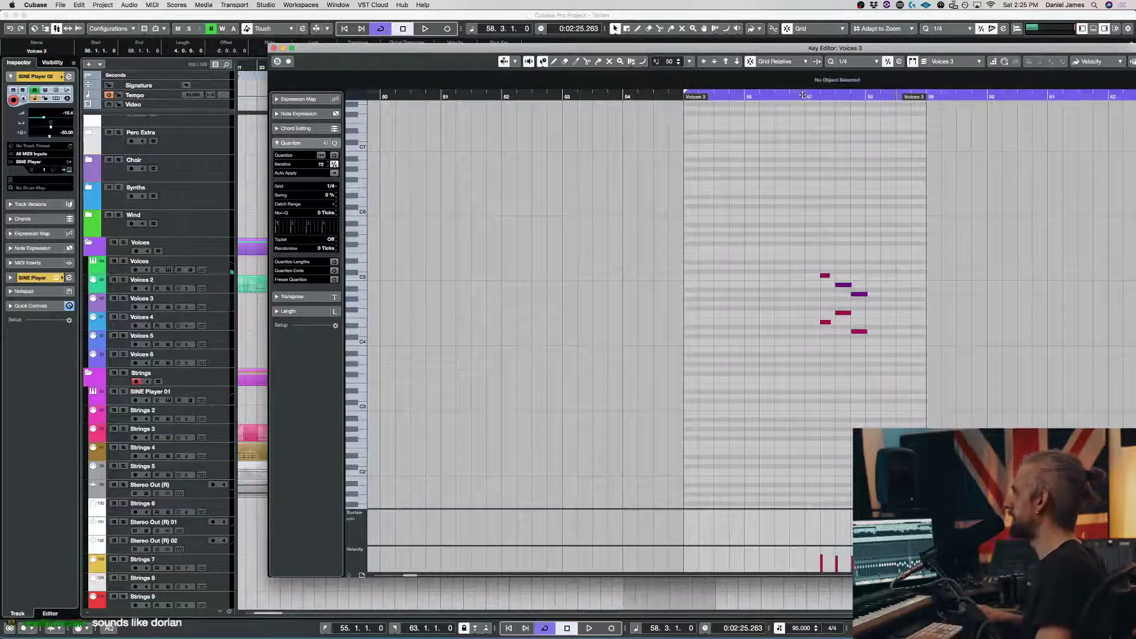
{"action": "double_click", "coordinate": [802, 95]}
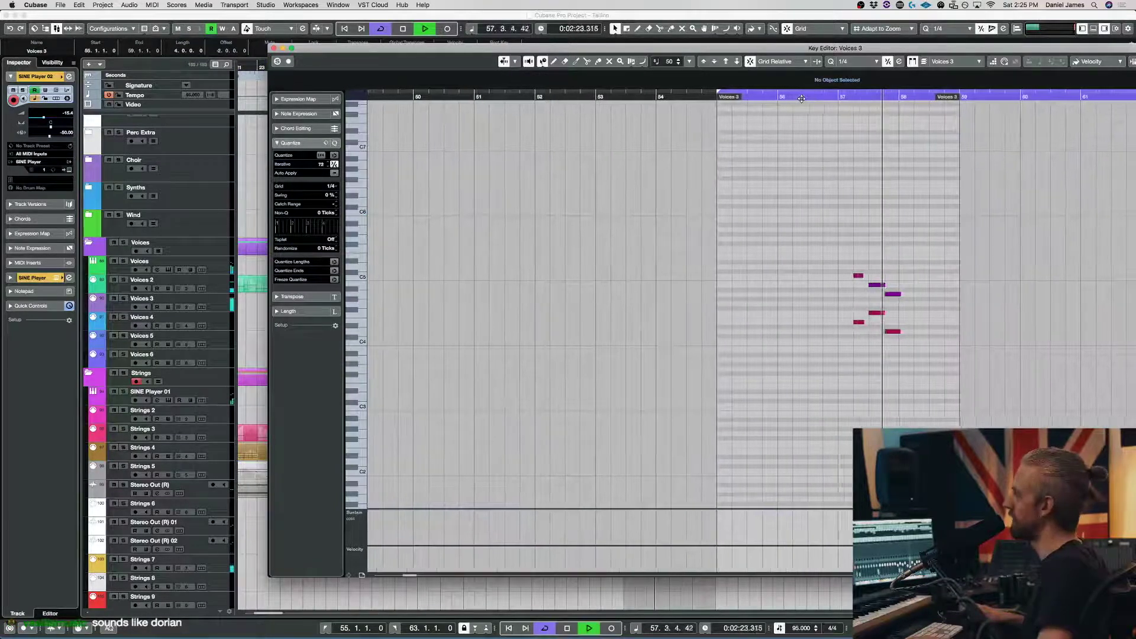
{"action": "key", "text": "space"}
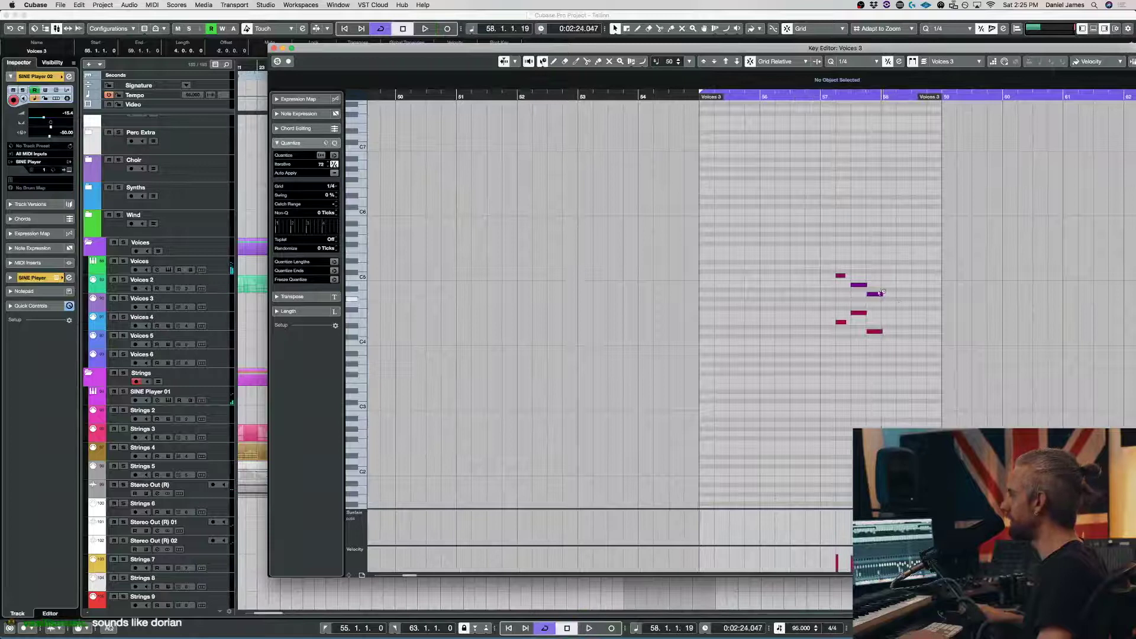
{"action": "left_click", "coordinate": [886, 307], "text": "alt"}
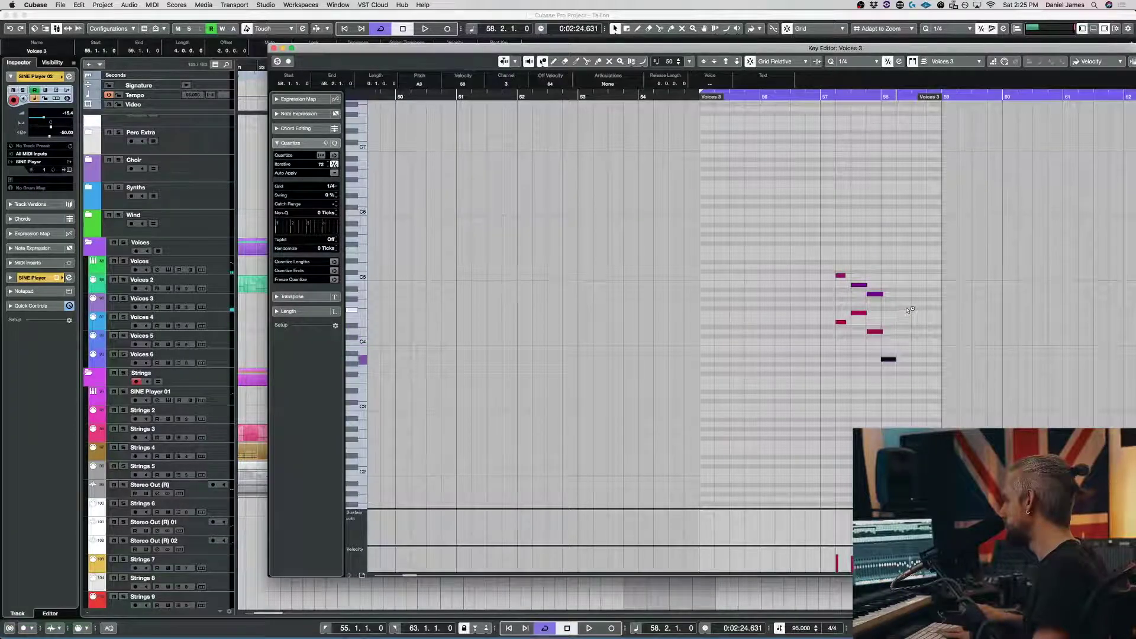
{"action": "key", "text": "space"}
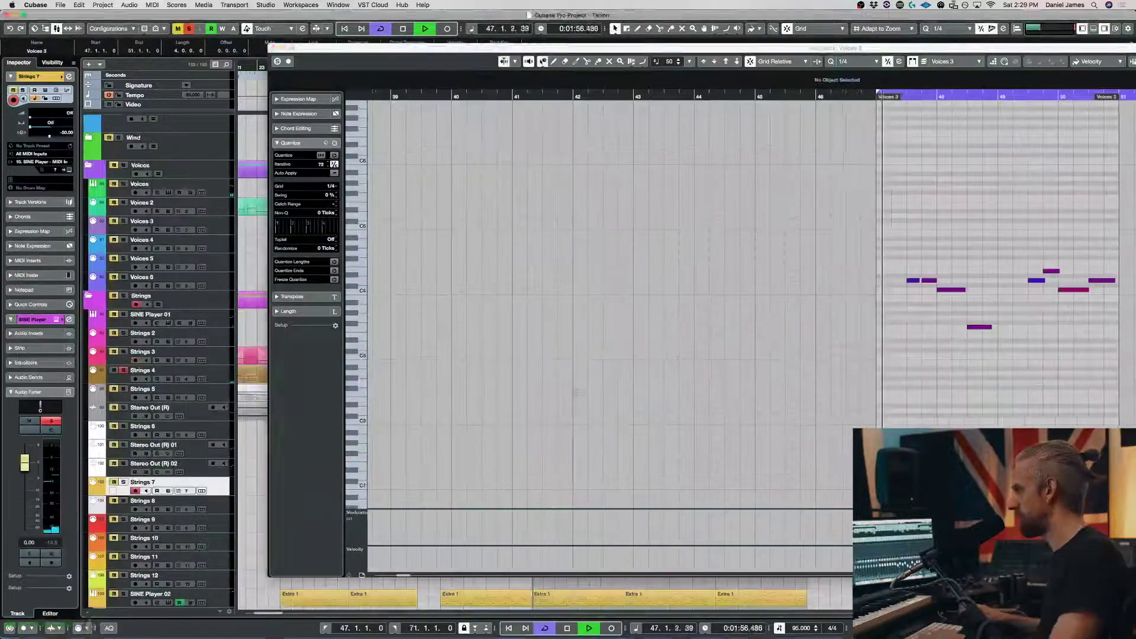
Delete the lower notes of the descending phrase in the Strings 4 events at bars 55 and 59.
{"action": "key", "text": "space"}
{"action": "key", "text": "Escape"}
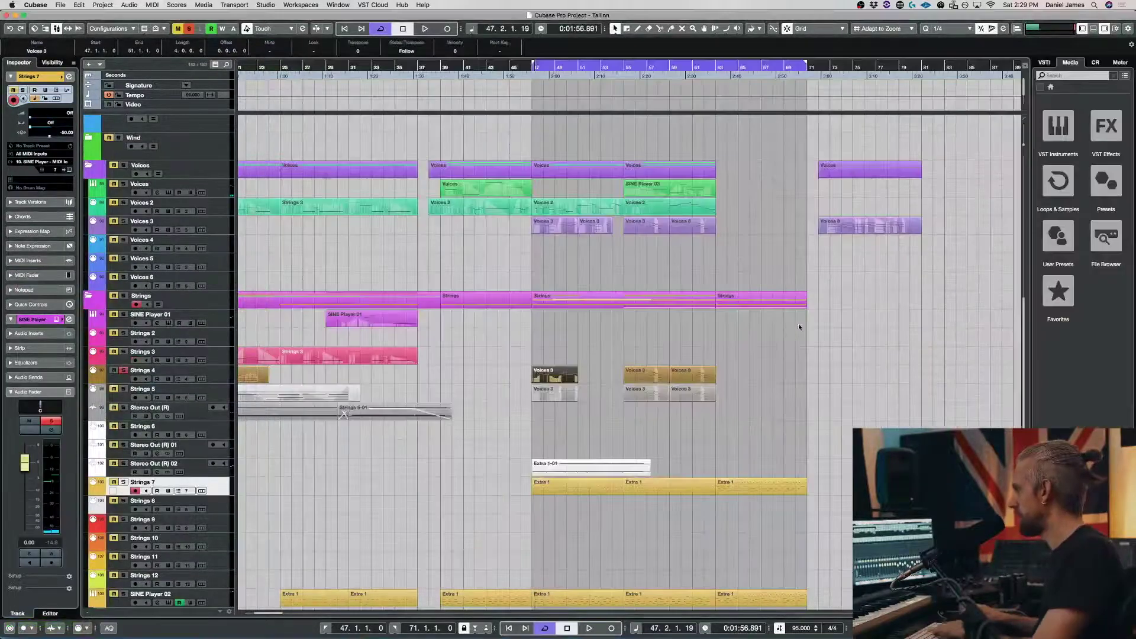
{"action": "double_click", "coordinate": [651, 372]}
{"action": "left_click_drag", "start_coordinate": [534, 289], "coordinate": [534, 290]}
{"action": "left_click_drag", "start_coordinate": [549, 383], "coordinate": [536, 322]}
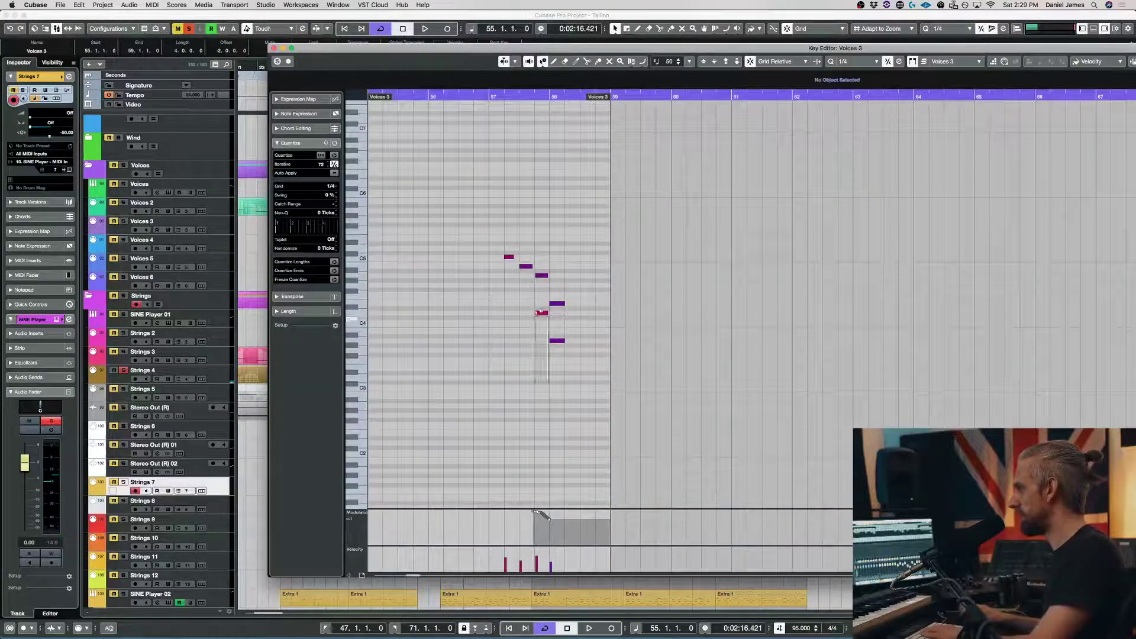
{"action": "key", "text": "Escape"}
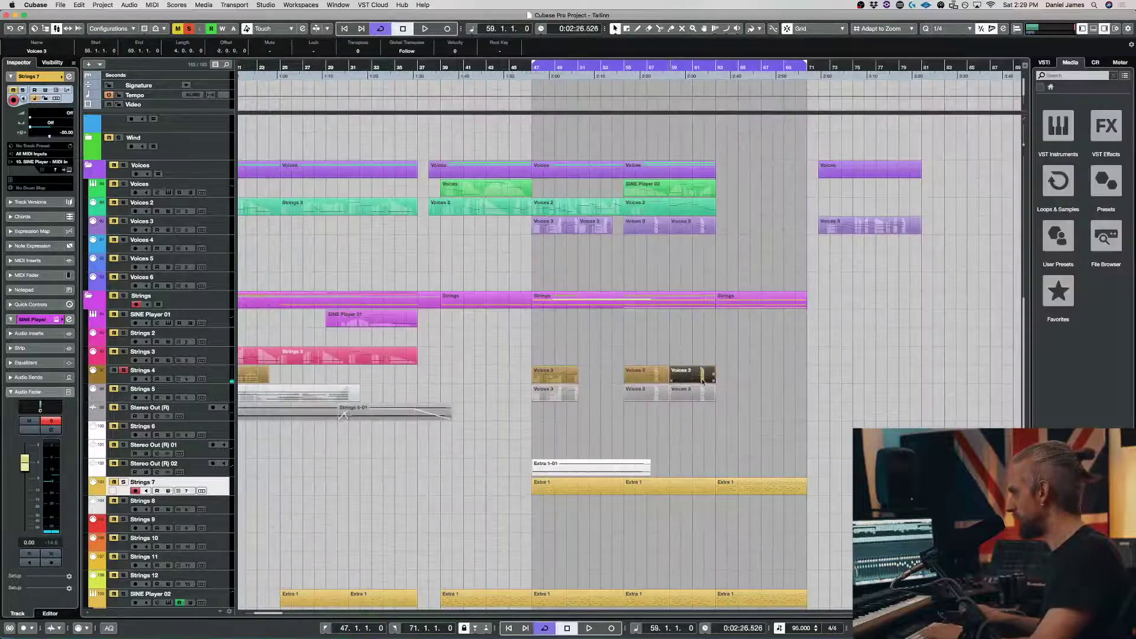
{"action": "double_click", "coordinate": [643, 389]}
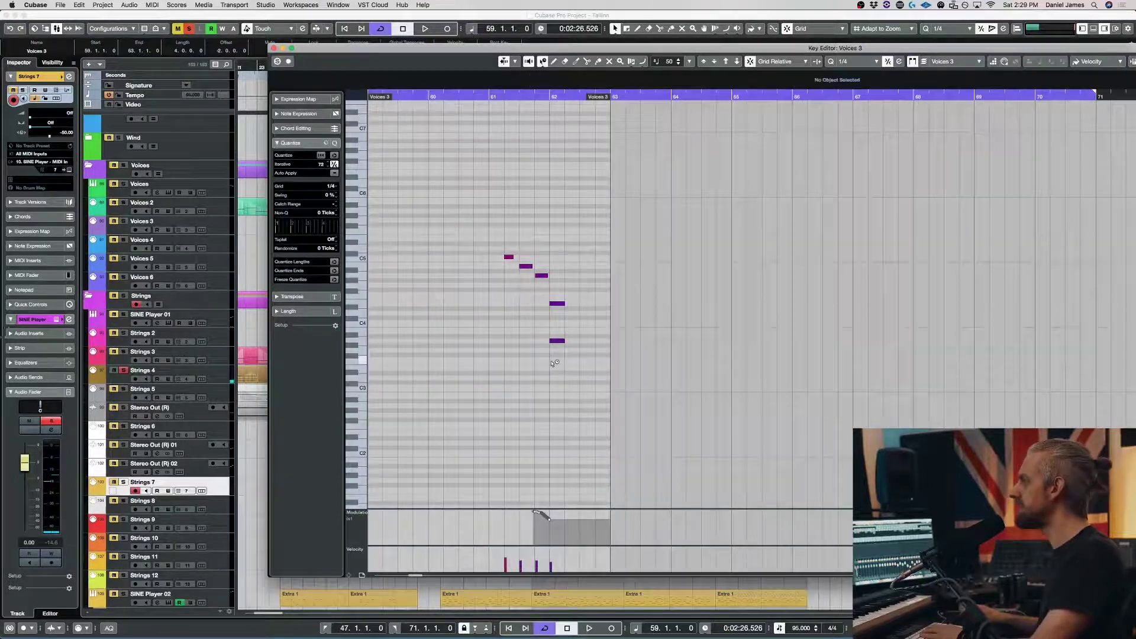
{"action": "key", "text": "Escape"}
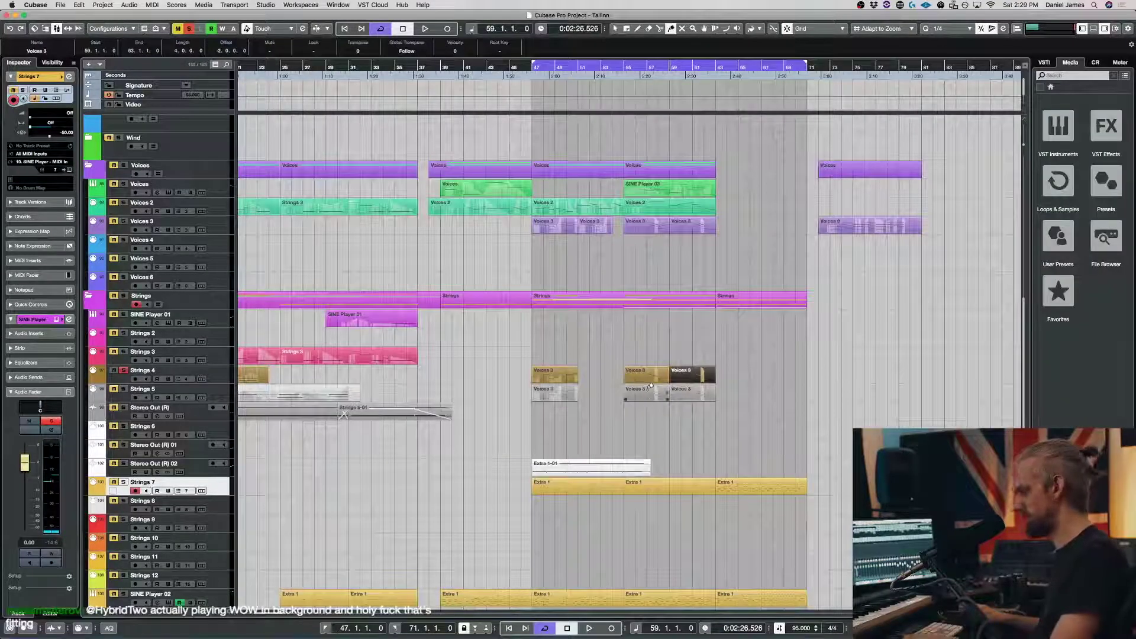
Delete the upper notes of the descending phrase in the Strings 5 events from bar 55 to 63 and play the result from bar 57.
{"action": "double_click", "coordinate": [648, 391]}
{"action": "left_click_drag", "start_coordinate": [498, 282], "coordinate": [896, 137]}
{"action": "key", "text": "Delete"}
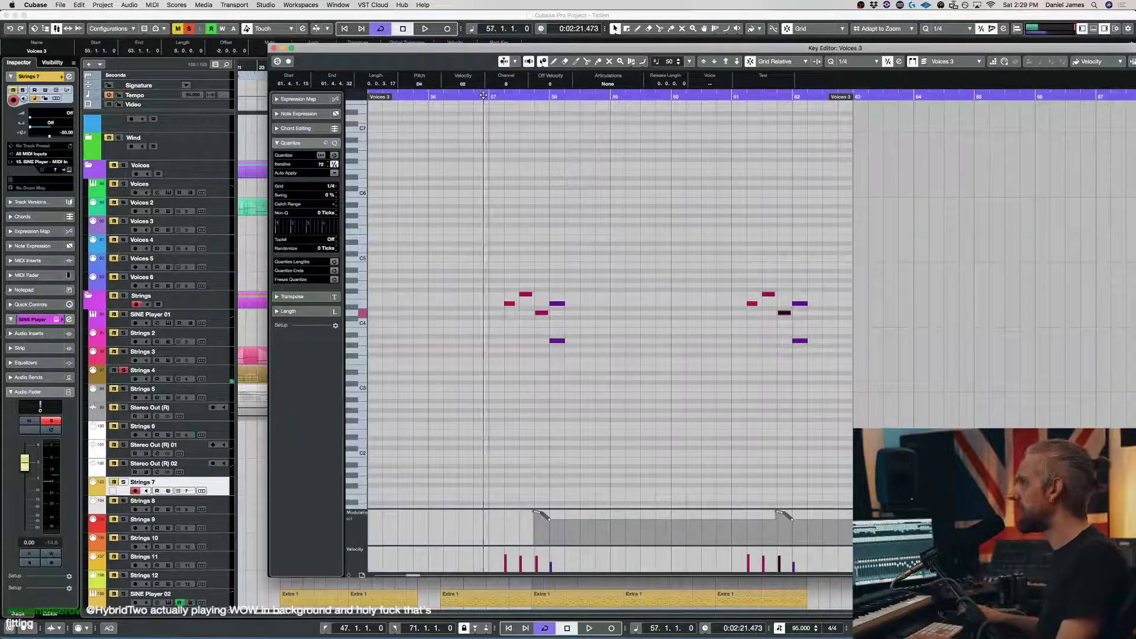
{"action": "key", "text": "space"}
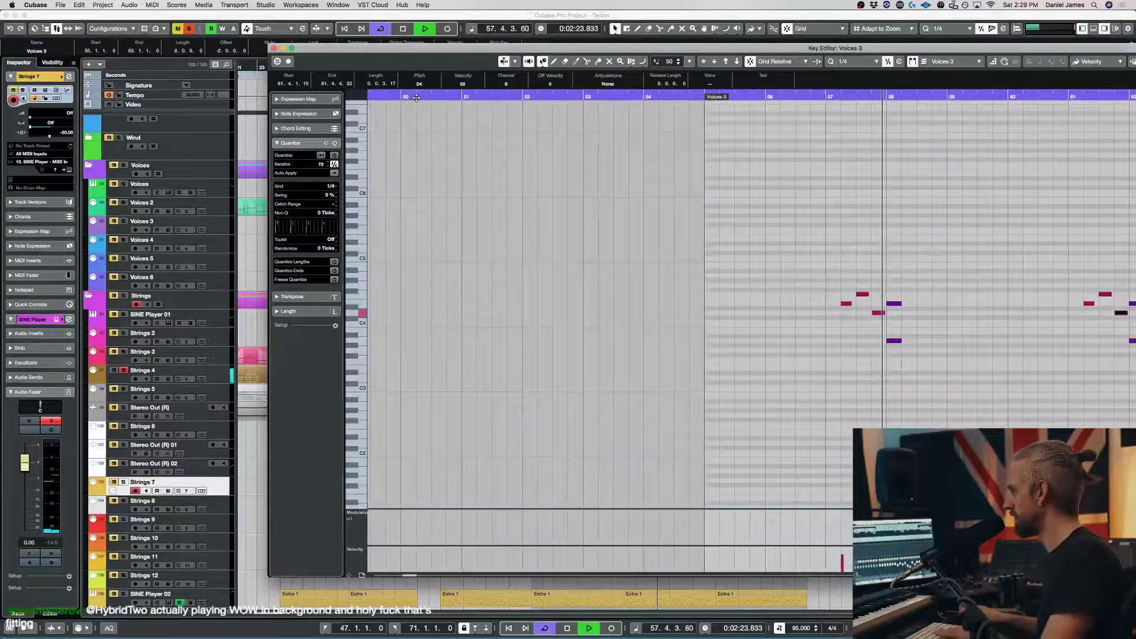
Draw a high modulation level just before the bar 57 phrase in the Voices 3 event, play it and close the Key Editor.
{"action": "key", "text": "space"}
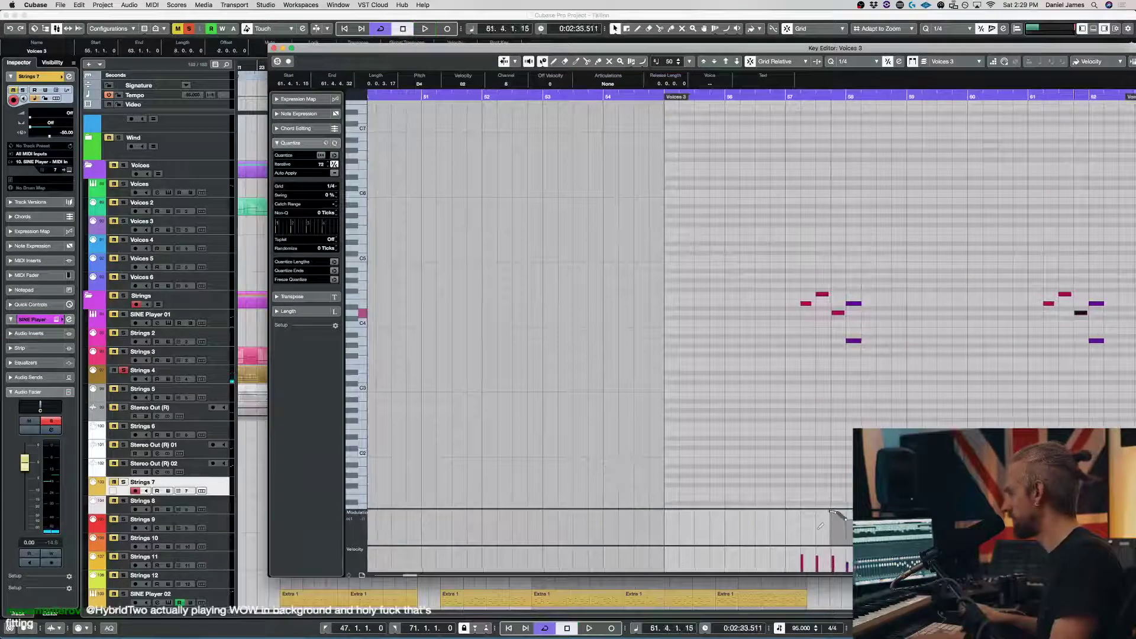
{"action": "left_click_drag", "start_coordinate": [796, 510], "coordinate": [785, 513]}
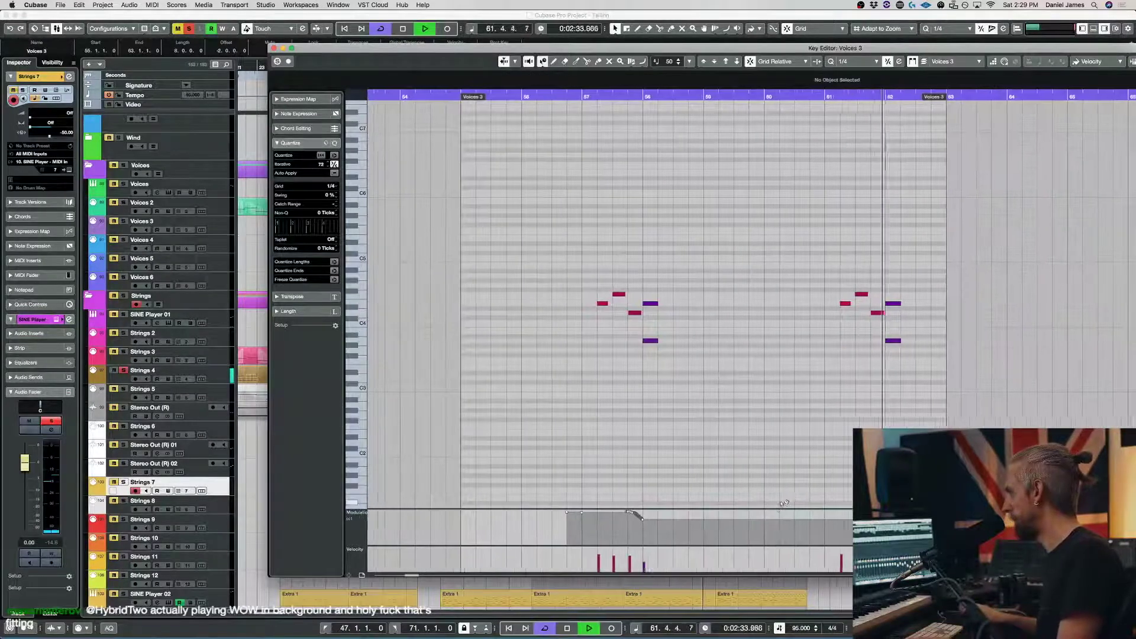
{"action": "key", "text": "Return"}
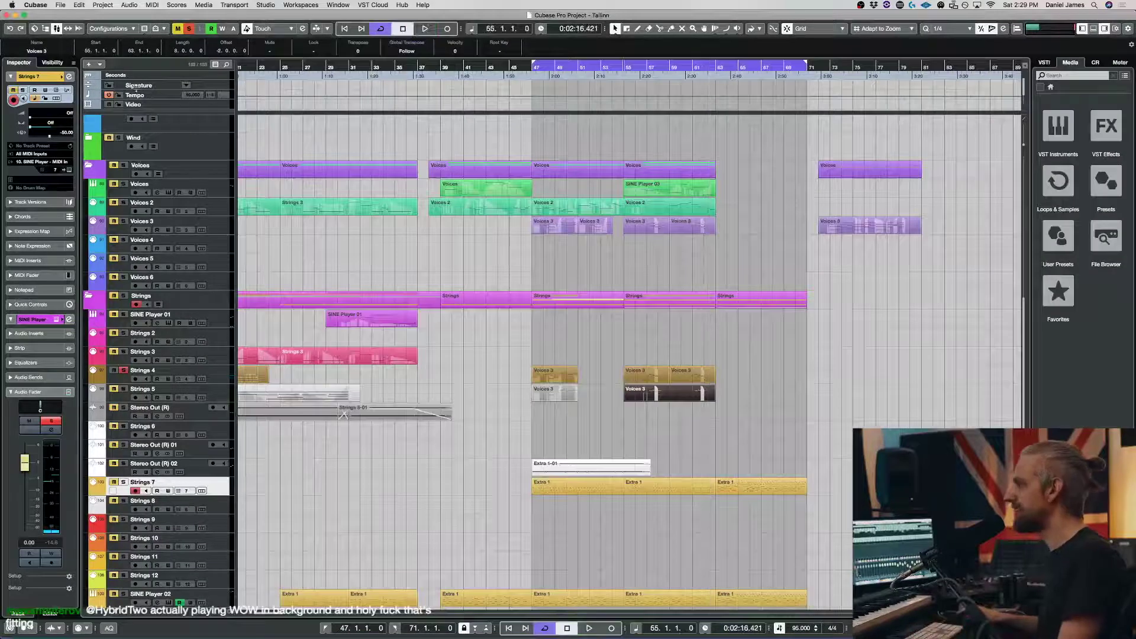
Play the section from bar 55 and copy the Voices event at bar 55 to the Strings 1 track.
{"action": "key", "text": "space"}
{"action": "scroll", "coordinate": [627, 355], "scroll_direction": "down", "scroll_amount": 1}
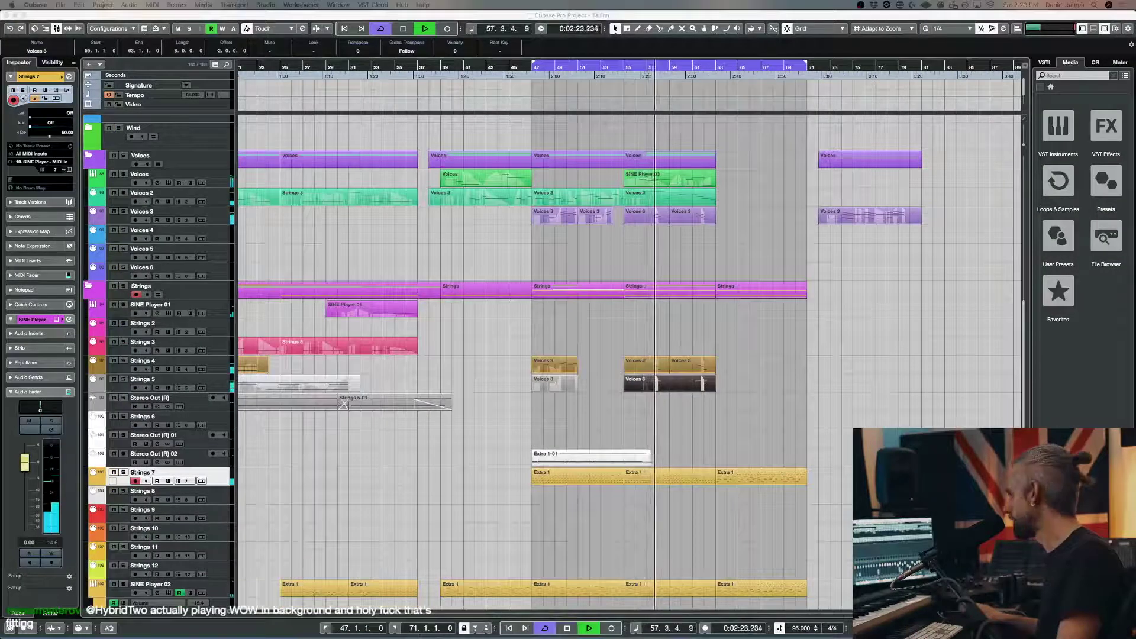
{"action": "left_click", "coordinate": [214, 366]}
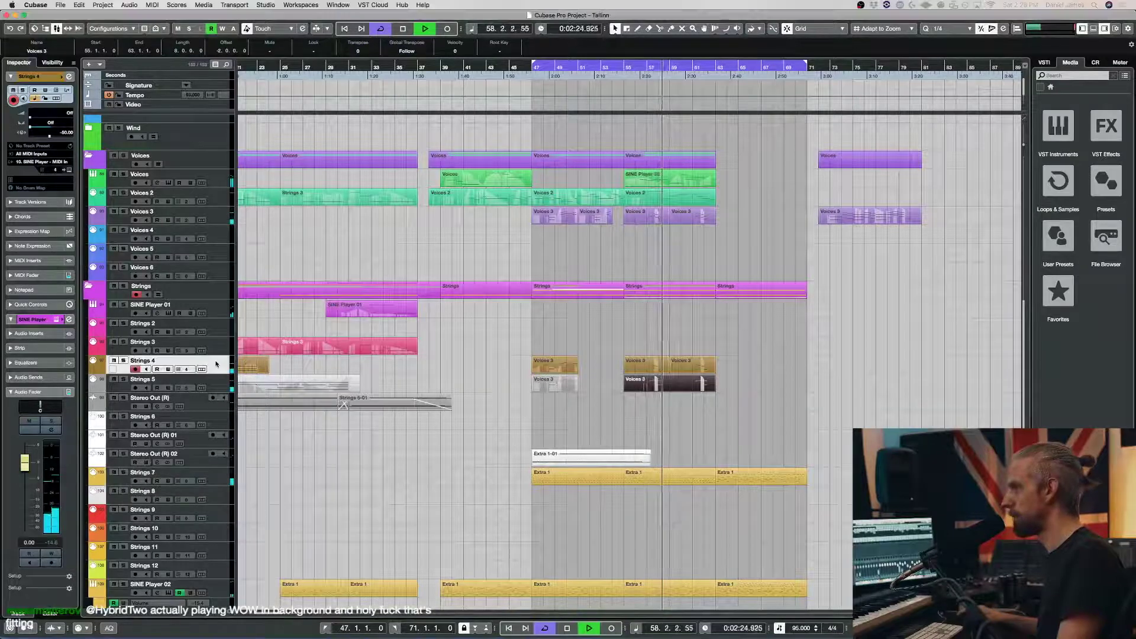
{"action": "key", "text": "space"}
{"action": "scroll", "coordinate": [667, 307], "scroll_direction": "up", "scroll_amount": 10}
{"action": "mouse_move", "coordinate": [657, 178]}
{"action": "left_mouse_down"}
{"action": "mouse_move", "coordinate": [666, 308]}
{"action": "mouse_move", "coordinate": [659, 168]}
{"action": "left_mouse_up"}
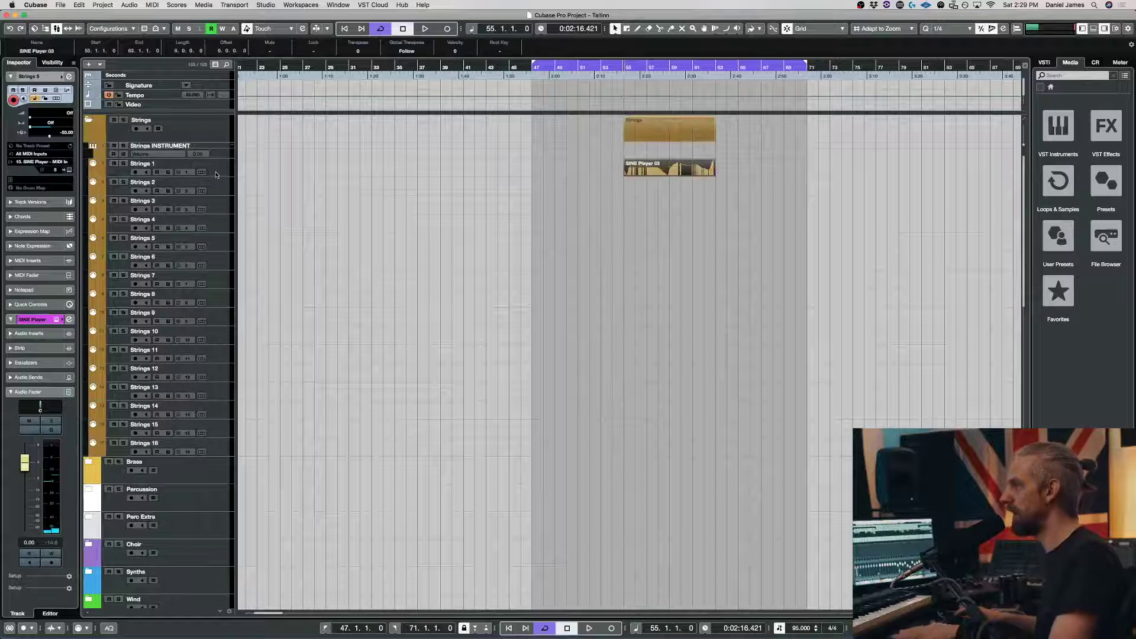
Open the Kontakt instrument of the Strings 1 track and load a Cinematic Studio Strings Classic Legato patch.
{"action": "left_click", "coordinate": [218, 175]}
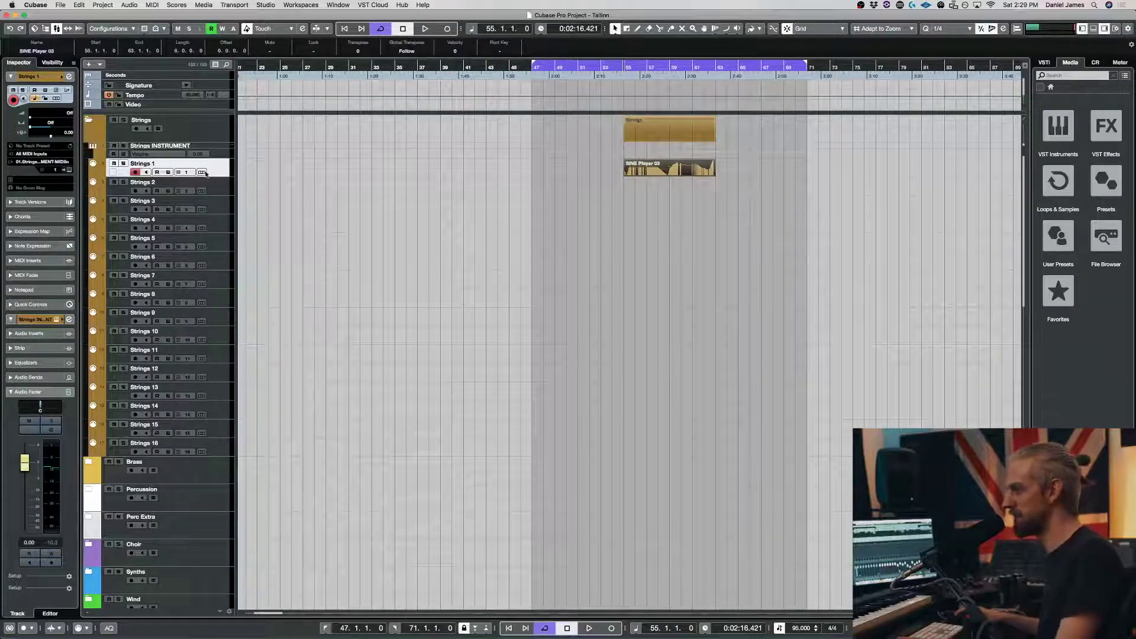
{"action": "left_click", "coordinate": [202, 173]}
{"action": "left_click", "coordinate": [455, 216]}
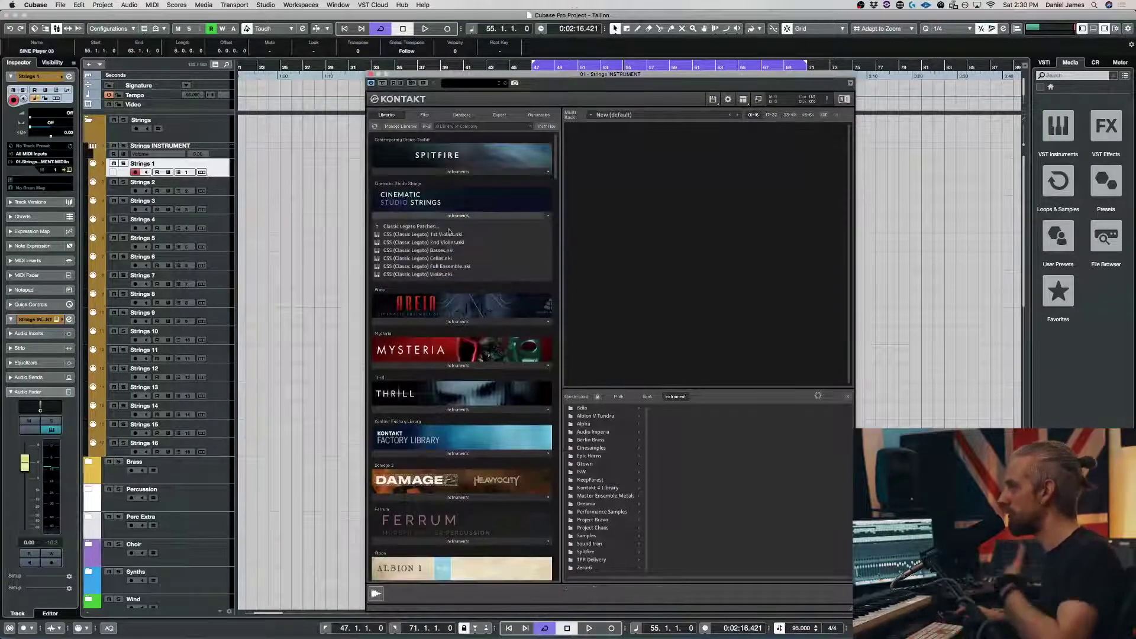
{"action": "left_click", "coordinate": [445, 262]}
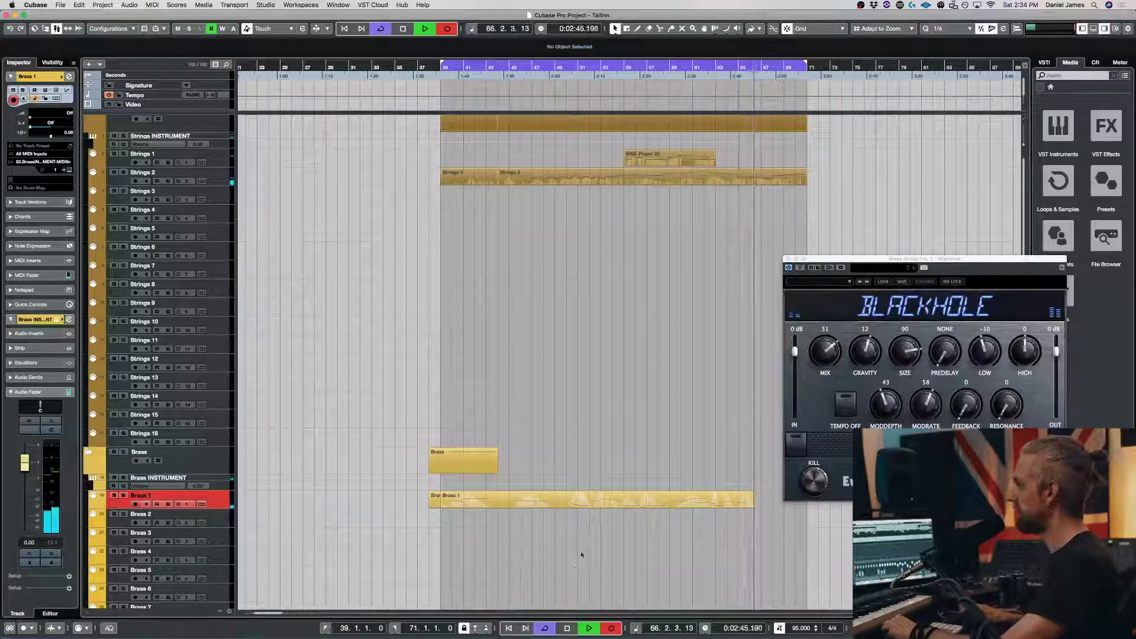
Stop the Brass 1 recording, trim the recorded part to end at bar 50 and close the Blackhole reverb.
{"action": "key", "text": "space"}
{"action": "left_click", "coordinate": [569, 502]}
{"action": "key", "text": "1"}
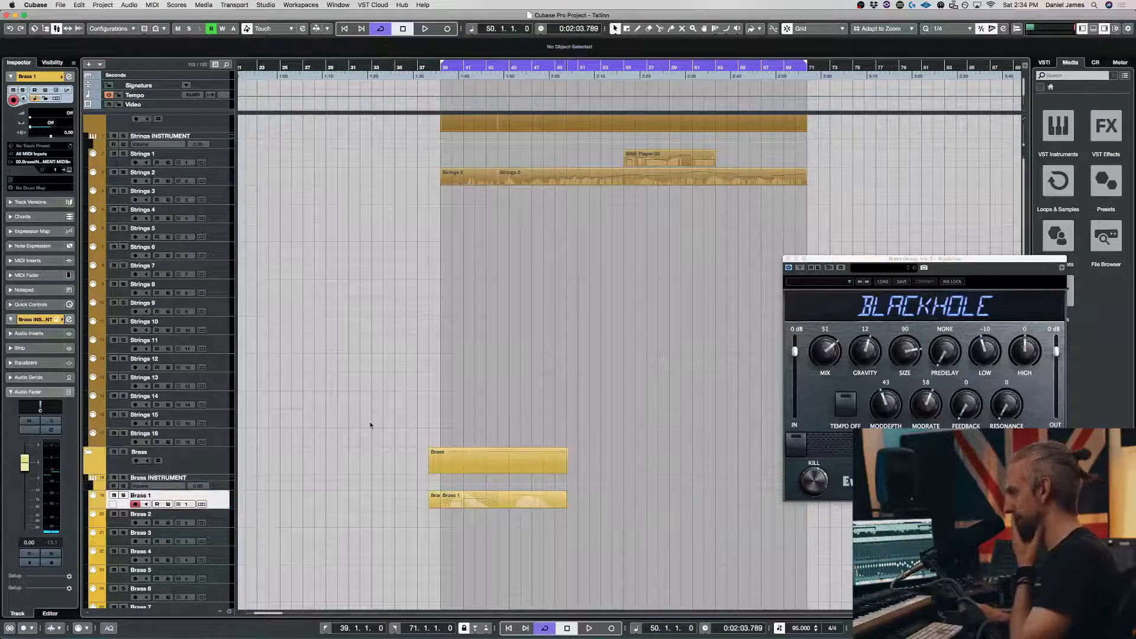
{"action": "left_click", "coordinate": [787, 259]}
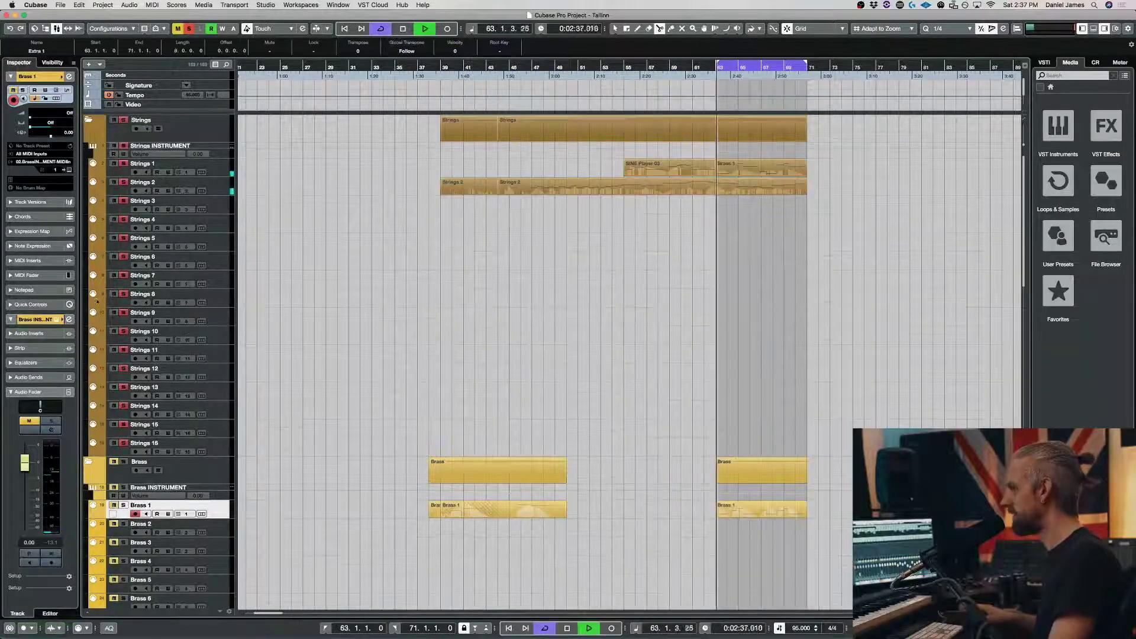
Solo the Brass folder alongside the strings and audition the section from bar 63.
{"action": "left_click", "coordinate": [123, 461]}
{"action": "scroll", "coordinate": [125, 466], "scroll_direction": "down", "scroll_amount": 20}
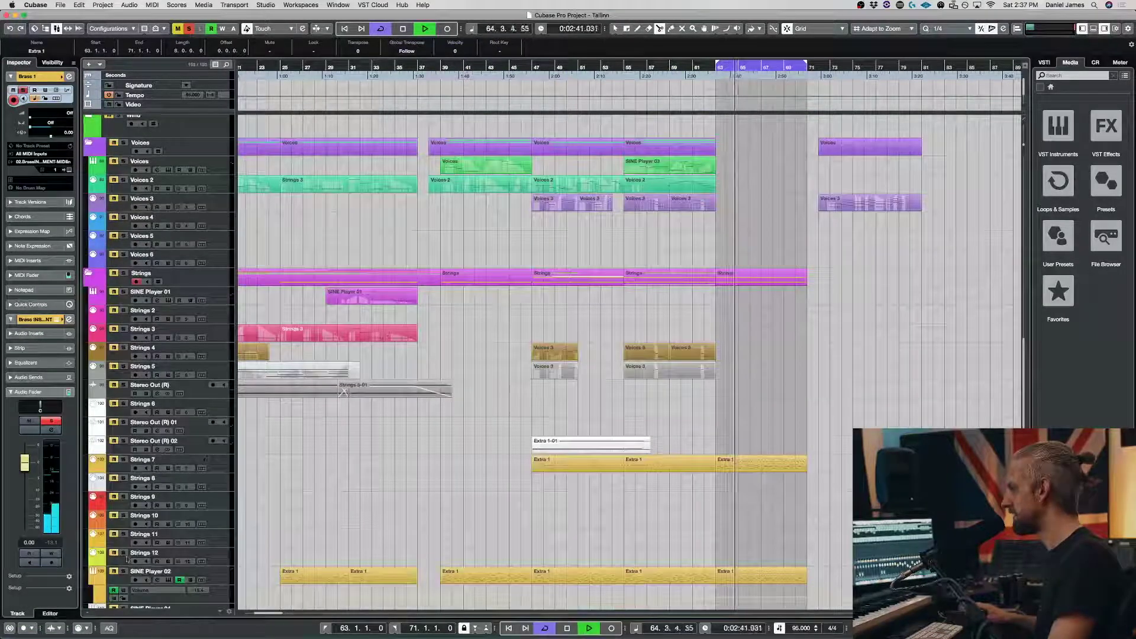
{"action": "scroll", "coordinate": [553, 316], "scroll_direction": "up", "scroll_amount": 4}
{"action": "scroll", "coordinate": [552, 316], "scroll_direction": "up", "scroll_amount": 10}
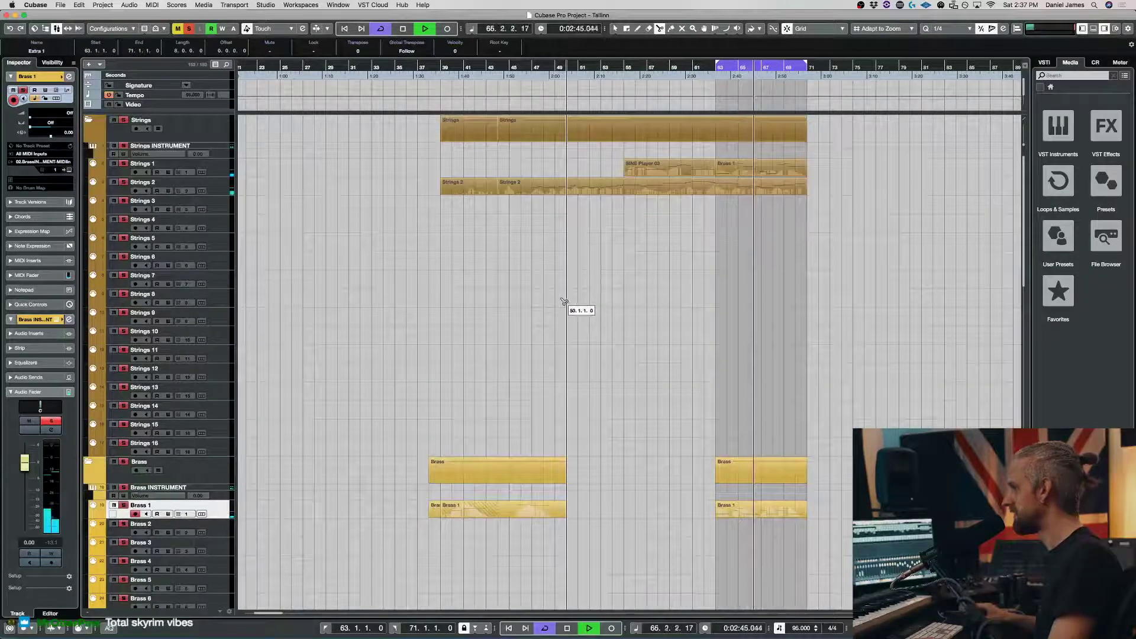
{"action": "scroll", "coordinate": [562, 302], "scroll_direction": "down", "scroll_amount": 1}
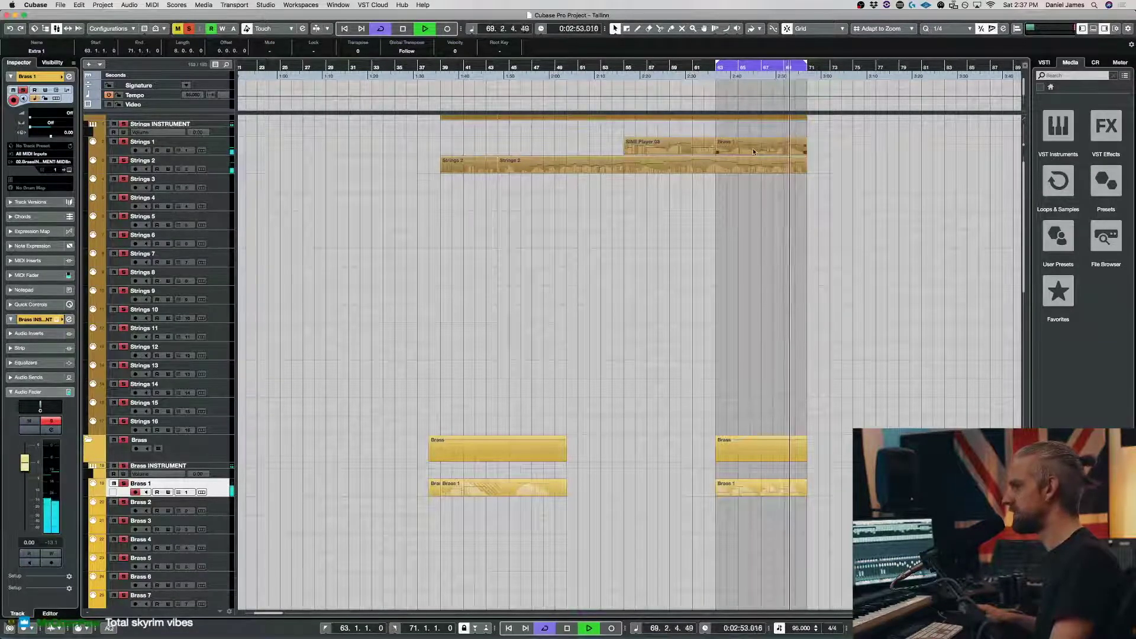
{"action": "key", "text": "space"}
Copy the Strings 1 event at bar 63 to the Voices 2 track and play the section.
{"action": "scroll", "coordinate": [753, 347], "scroll_direction": "down", "scroll_amount": 10}
{"action": "left_click_drag", "start_coordinate": [753, 151], "coordinate": [747, 256]}
{"action": "scroll", "coordinate": [762, 249], "scroll_direction": "up", "scroll_amount": 10}
{"action": "key", "text": "space"}
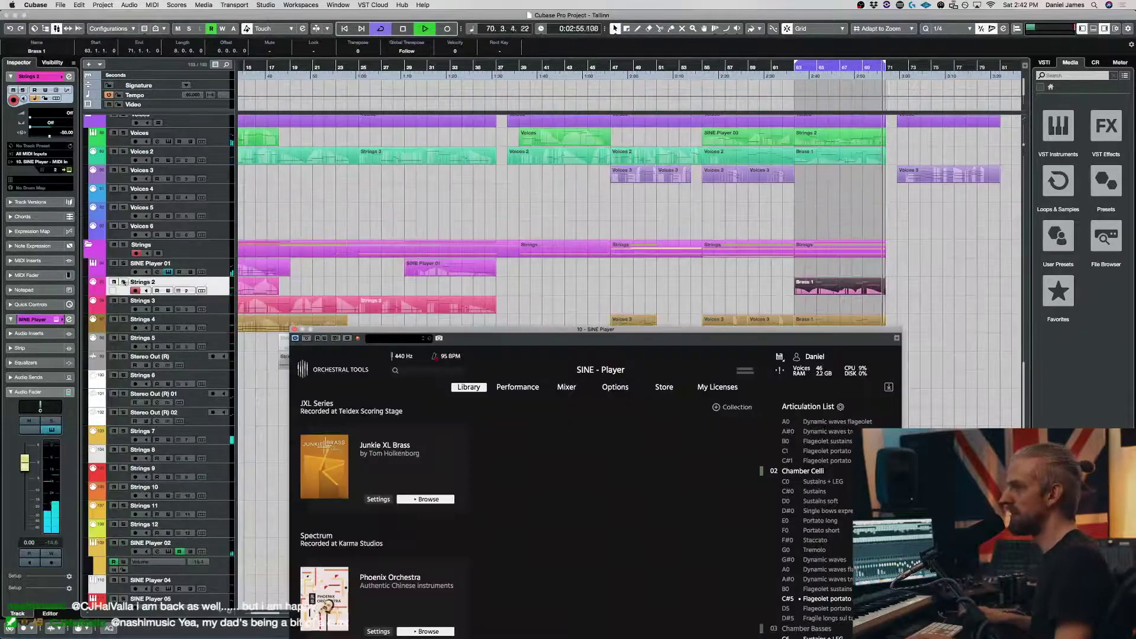
Solo the Strings 2 track, add the upper Strings folder to the solo and compare the parts from bar 63.
{"action": "left_click", "coordinate": [124, 282]}
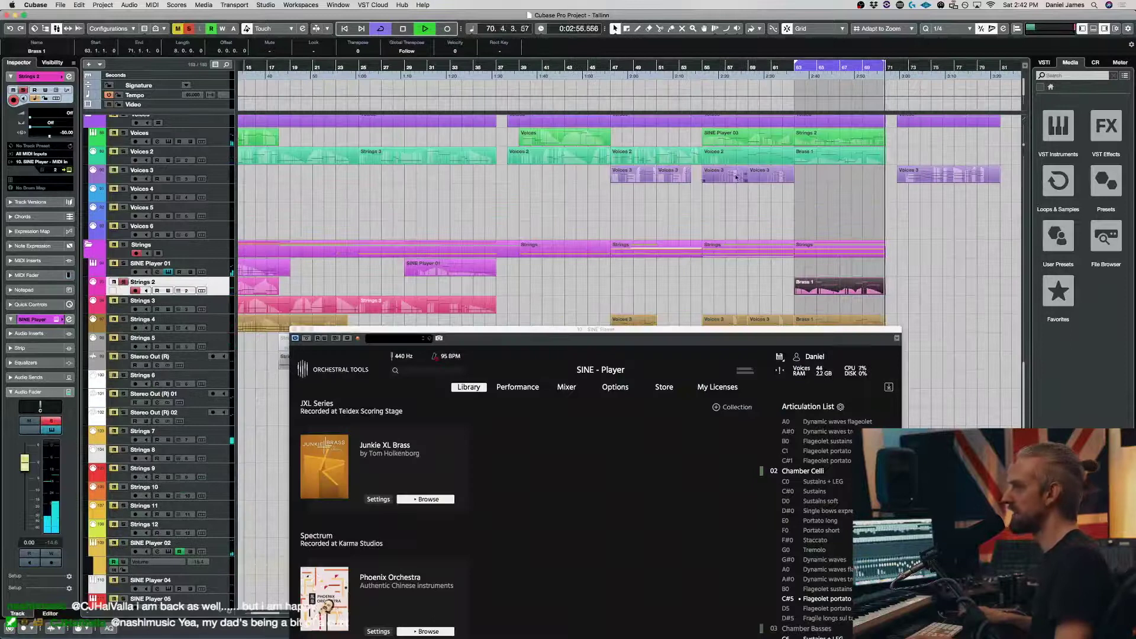
{"action": "scroll", "coordinate": [761, 148], "scroll_direction": "up", "scroll_amount": 15}
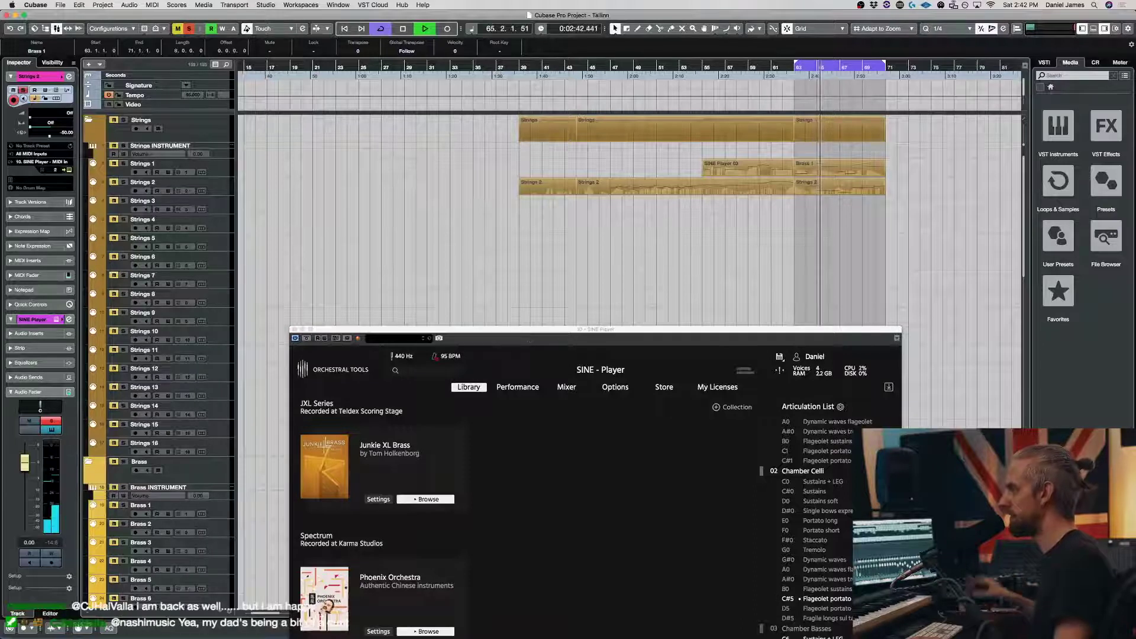
{"action": "left_click", "coordinate": [837, 610]}
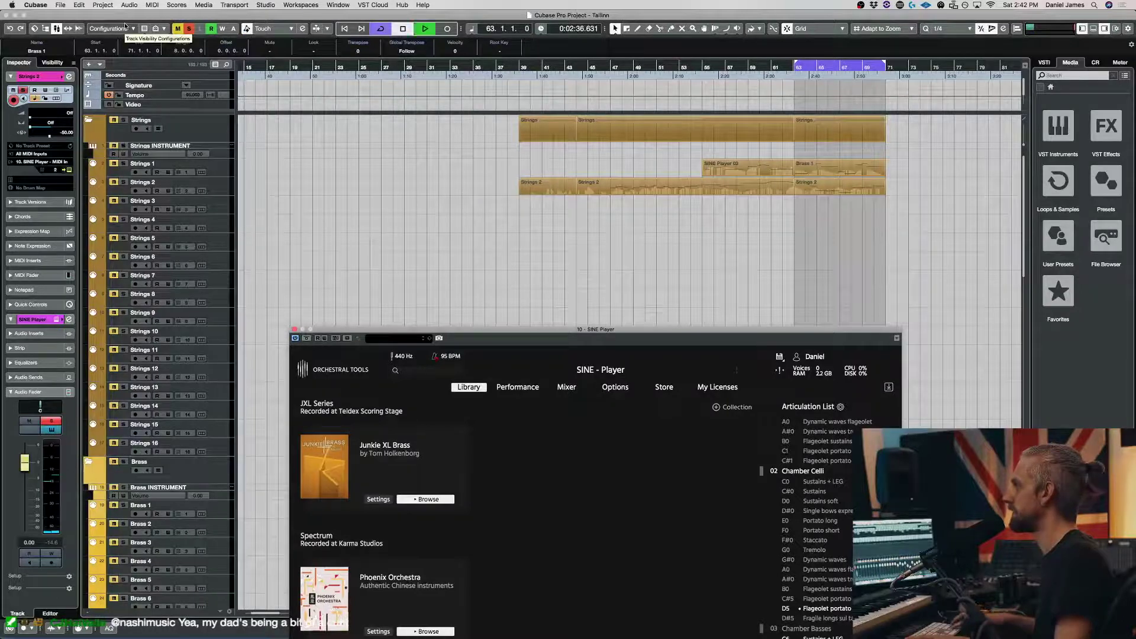
{"action": "scroll", "coordinate": [808, 200], "scroll_direction": "down", "scroll_amount": 20}
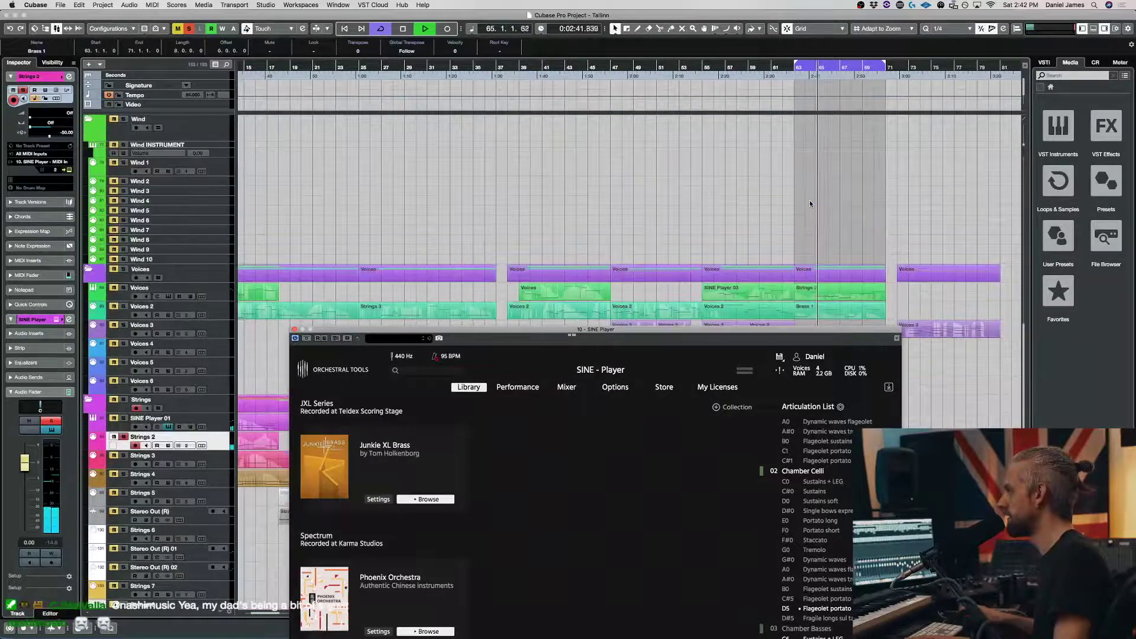
{"action": "scroll", "coordinate": [810, 202], "scroll_direction": "up", "scroll_amount": 20}
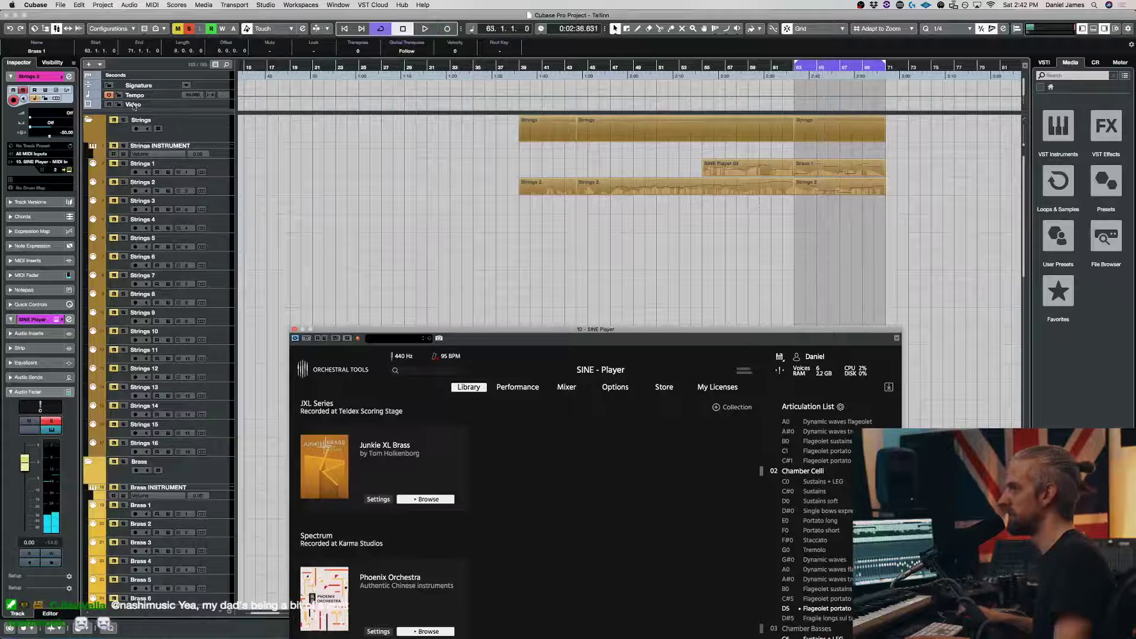
{"action": "left_click", "coordinate": [123, 120]}
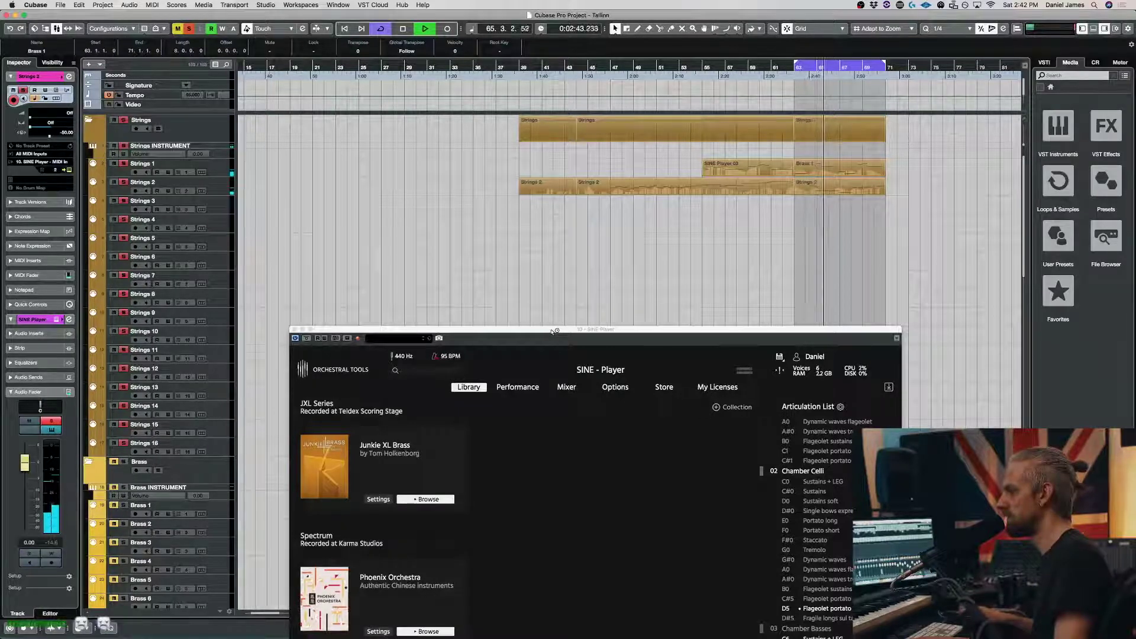
{"action": "key", "text": "space"}
{"action": "left_click_drag", "start_coordinate": [553, 330], "coordinate": [559, 151]}
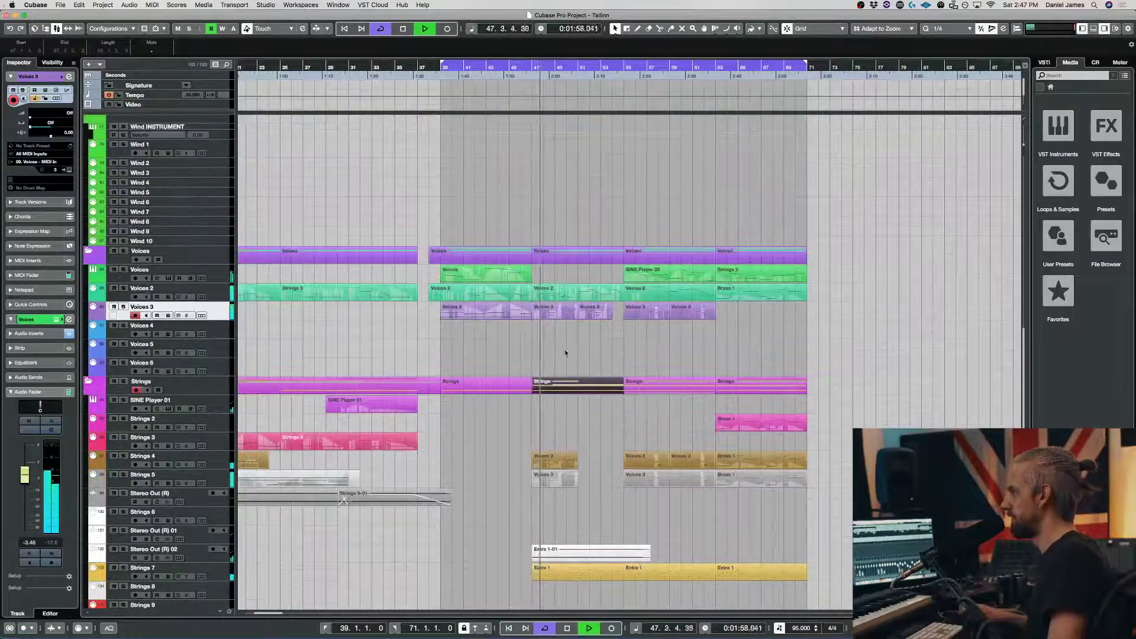
Glue the Voices 3 events between bars 47 and 54 into one event.
{"action": "left_click_drag", "start_coordinate": [535, 329], "coordinate": [717, 312]}
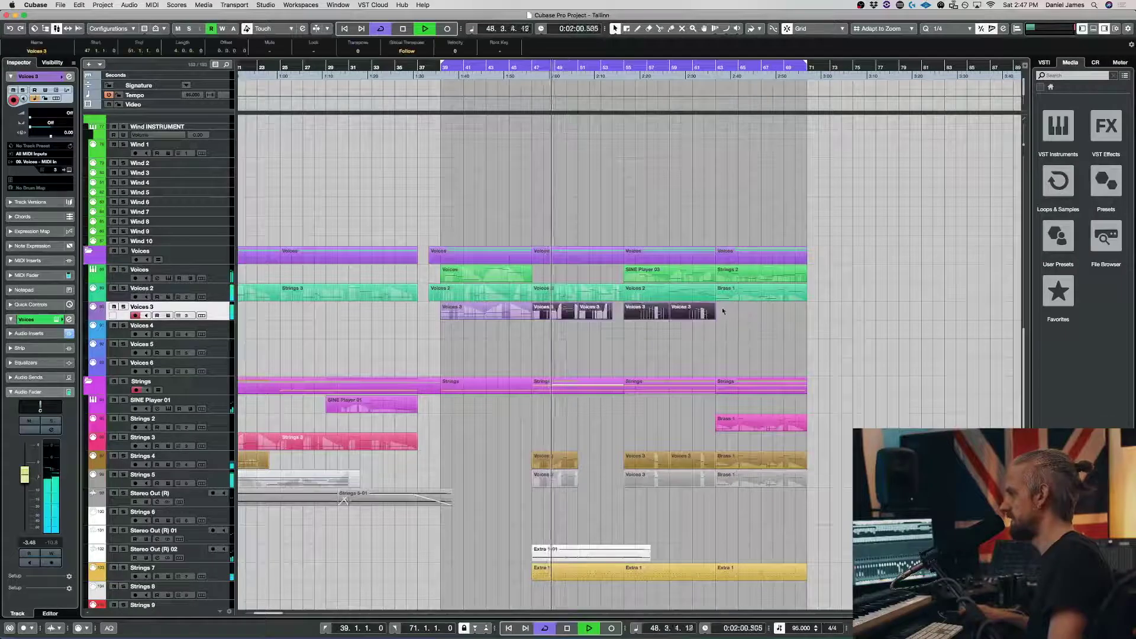
{"action": "left_click", "coordinate": [626, 349]}
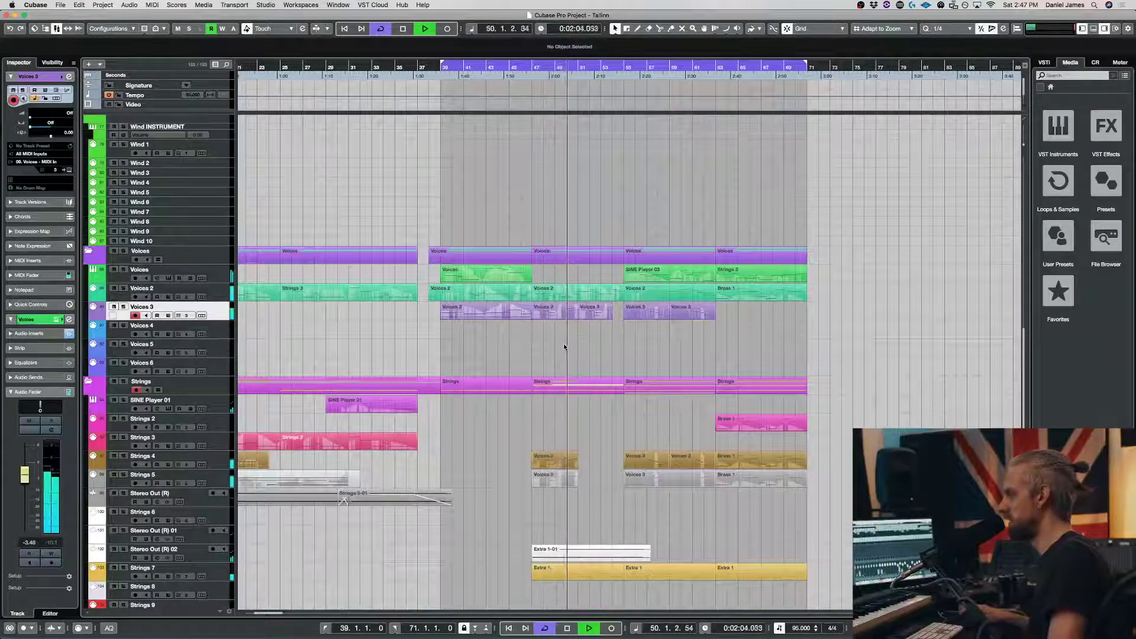
{"action": "left_click_drag", "start_coordinate": [552, 332], "coordinate": [628, 317]}
{"action": "key", "text": "4"}
{"action": "left_click", "coordinate": [540, 312]}
Open the merged Voices 3 event at bar 47 in the Key Editor, select all its notes and close the editor.
{"action": "key", "text": "Return"}
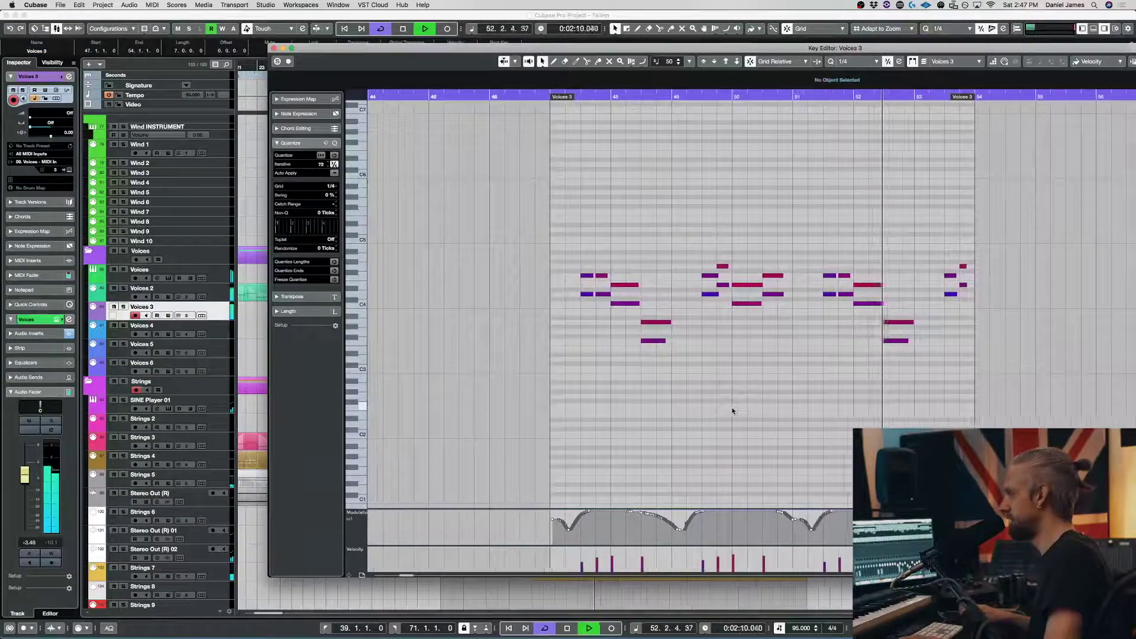
{"action": "key", "text": "super+a"}
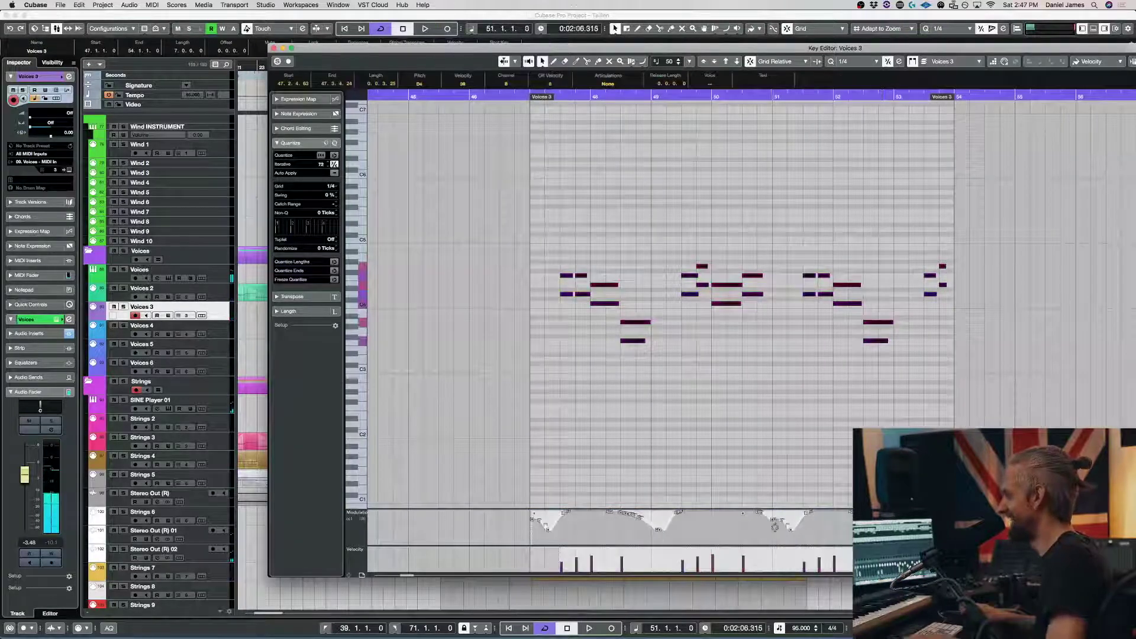
{"action": "key", "text": "Return"}
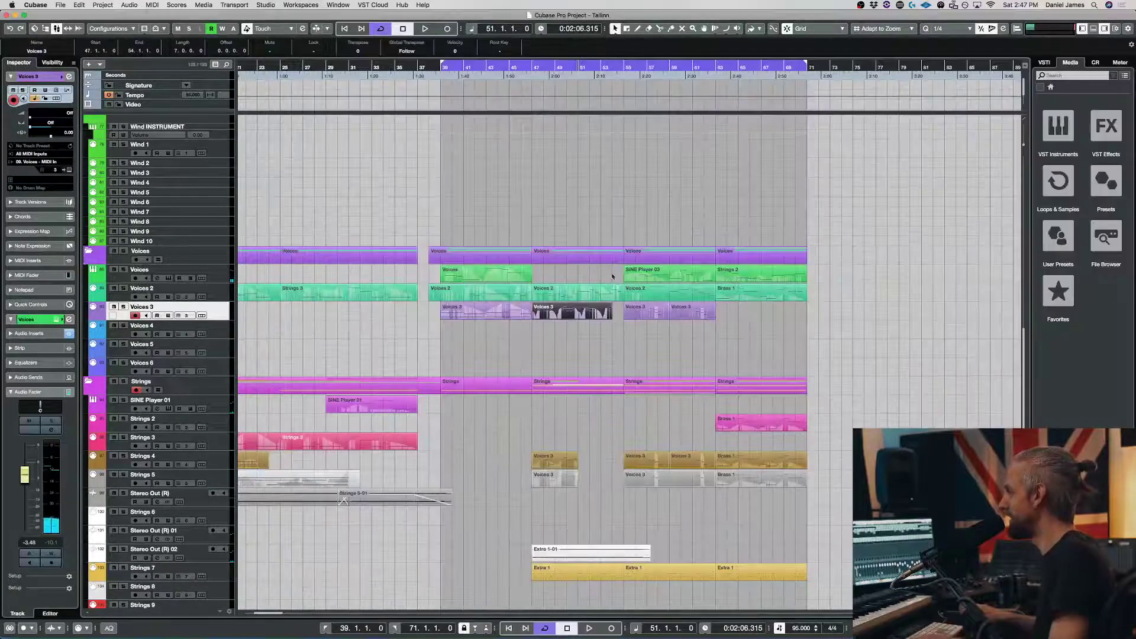
Glue the Voices 3 events from bar 55 to 63 into one and check its notes in the Key Editor.
{"action": "left_click", "coordinate": [632, 309]}
{"action": "key", "text": "space"}
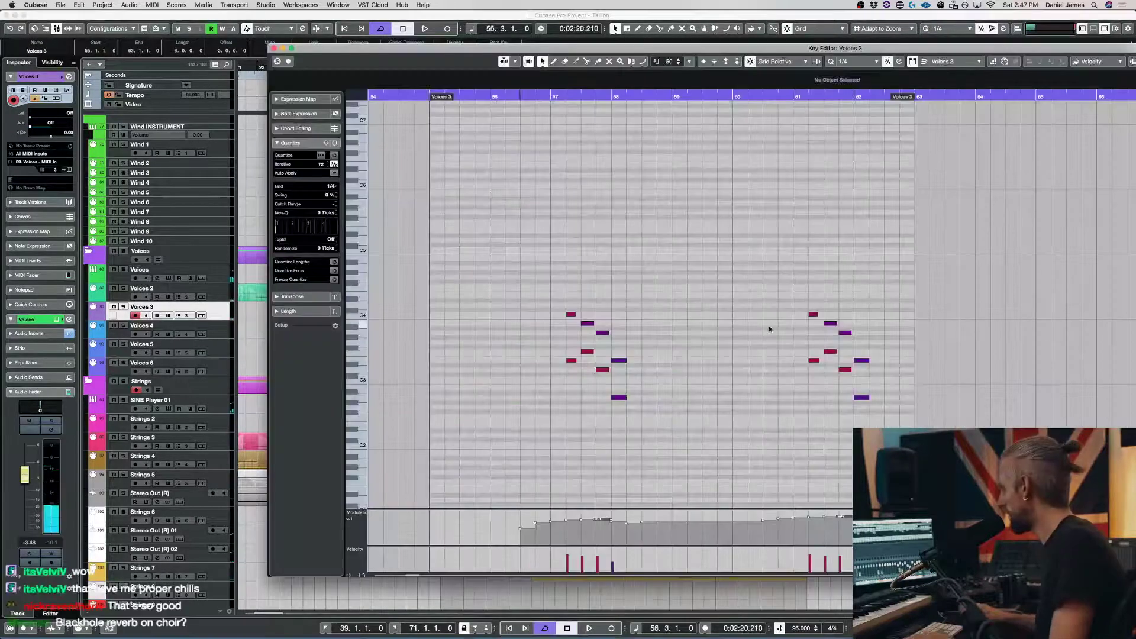
{"action": "key", "text": "Return"}
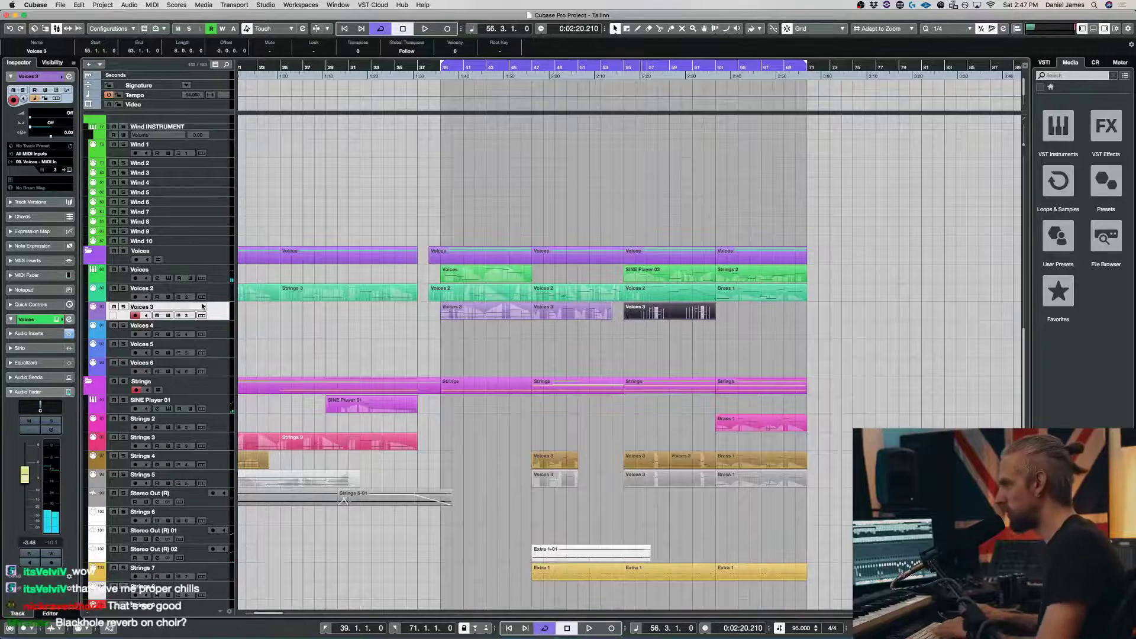
Select the Voices 3 event at bar 39 and solo the voices to audition it.
{"action": "left_click", "coordinate": [225, 273]}
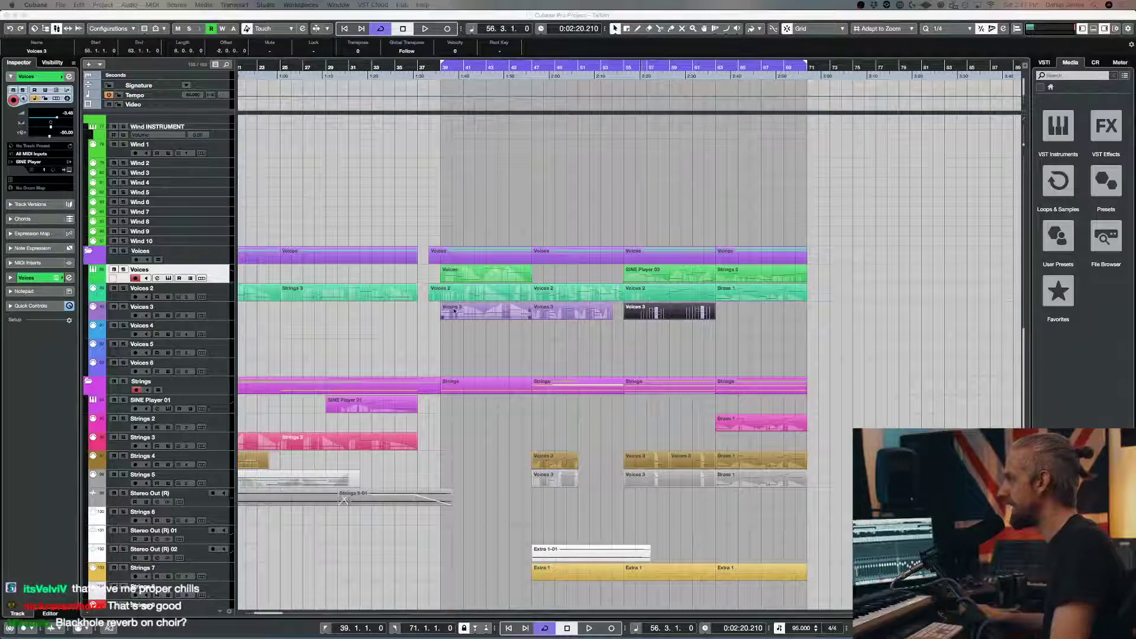
{"action": "left_click", "coordinate": [486, 311]}
{"action": "key", "text": "space"}
{"action": "key", "text": "s"}
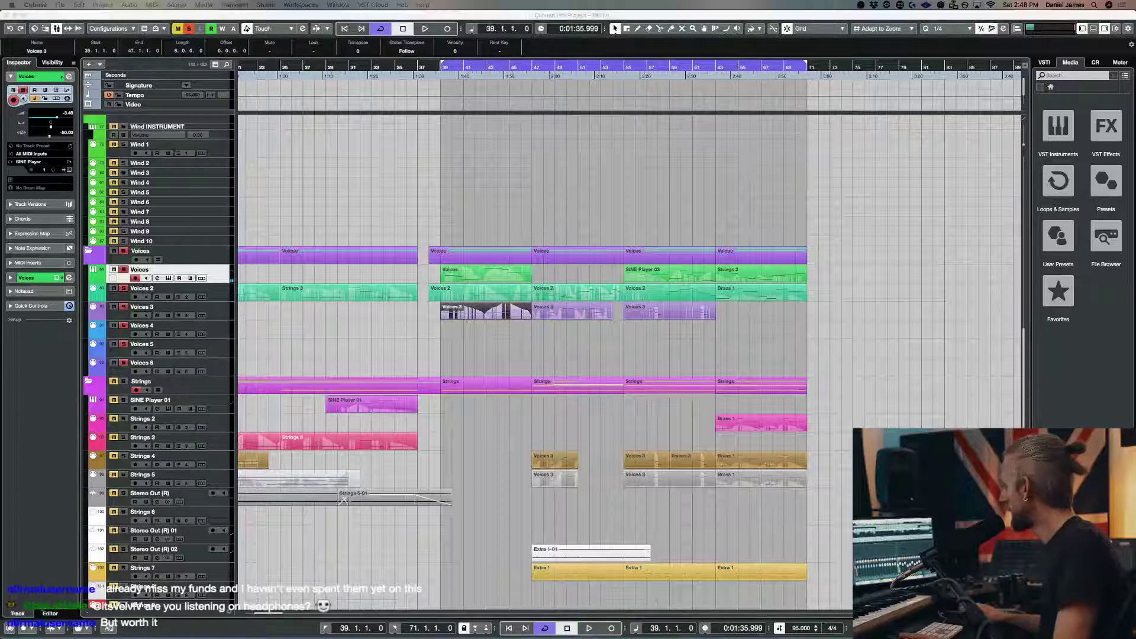
Select the Voices event at bar 39 and play the arrangement from there.
{"action": "left_click", "coordinate": [467, 280]}
{"action": "key", "text": "space"}
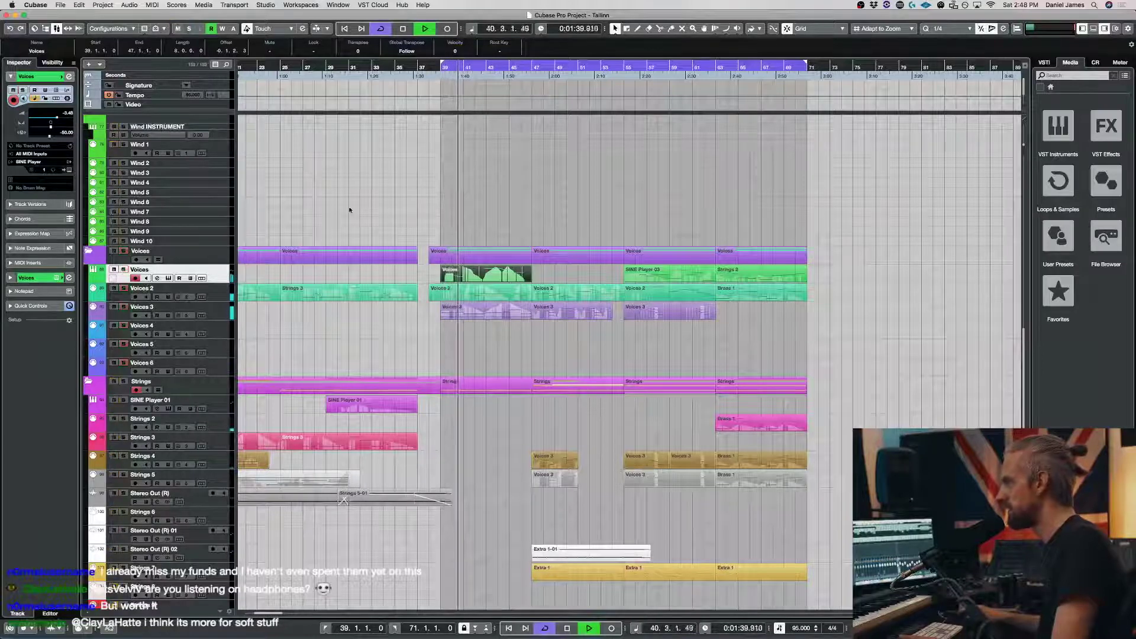
{"action": "left_click", "coordinate": [710, 382]}
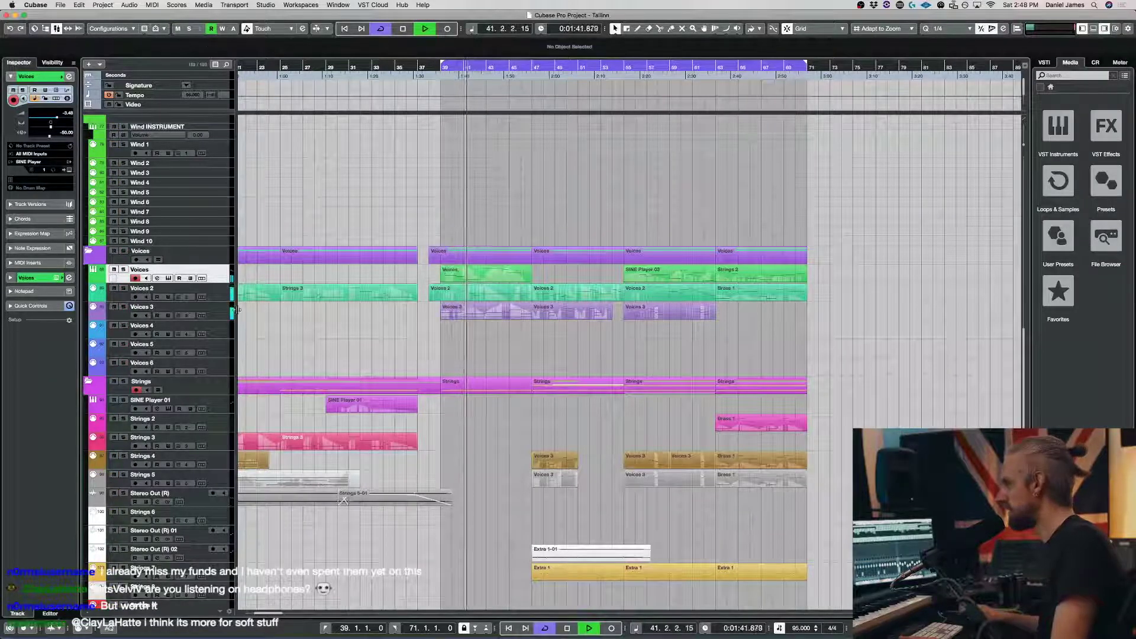
Open the SINE Player of the Voices 3 track and examine the female and male choir articulations in the Articulation List.
{"action": "left_click", "coordinate": [217, 312]}
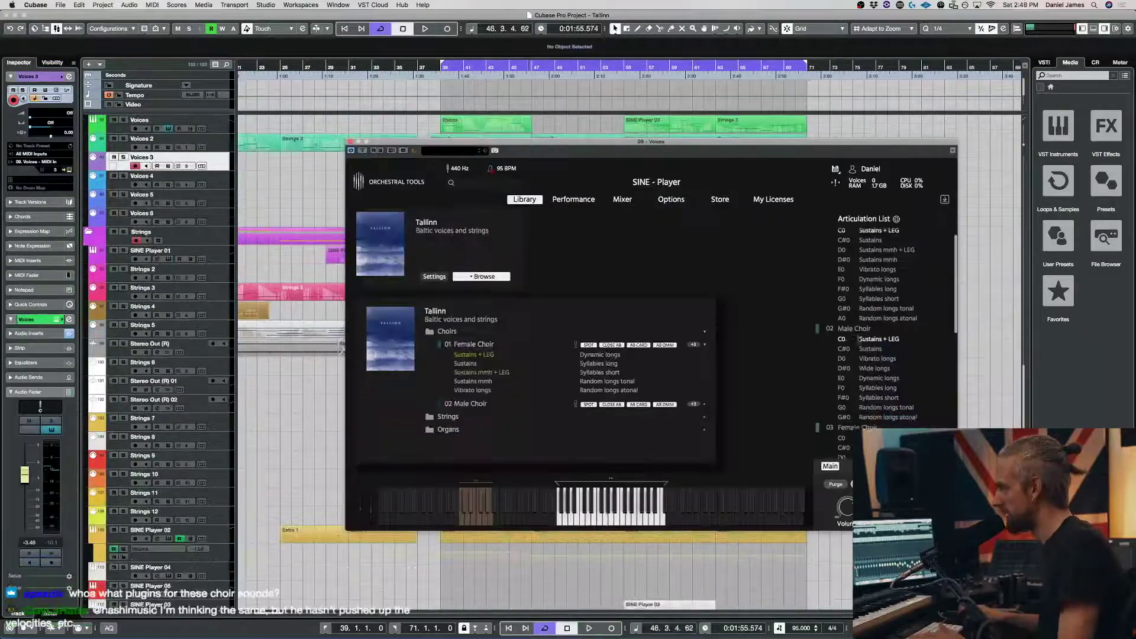
{"action": "scroll", "coordinate": [828, 337], "scroll_direction": "down", "scroll_amount": 2}
{"action": "scroll", "coordinate": [828, 334], "scroll_direction": "up", "scroll_amount": 1}
{"action": "scroll", "coordinate": [832, 343], "scroll_direction": "down", "scroll_amount": 2}
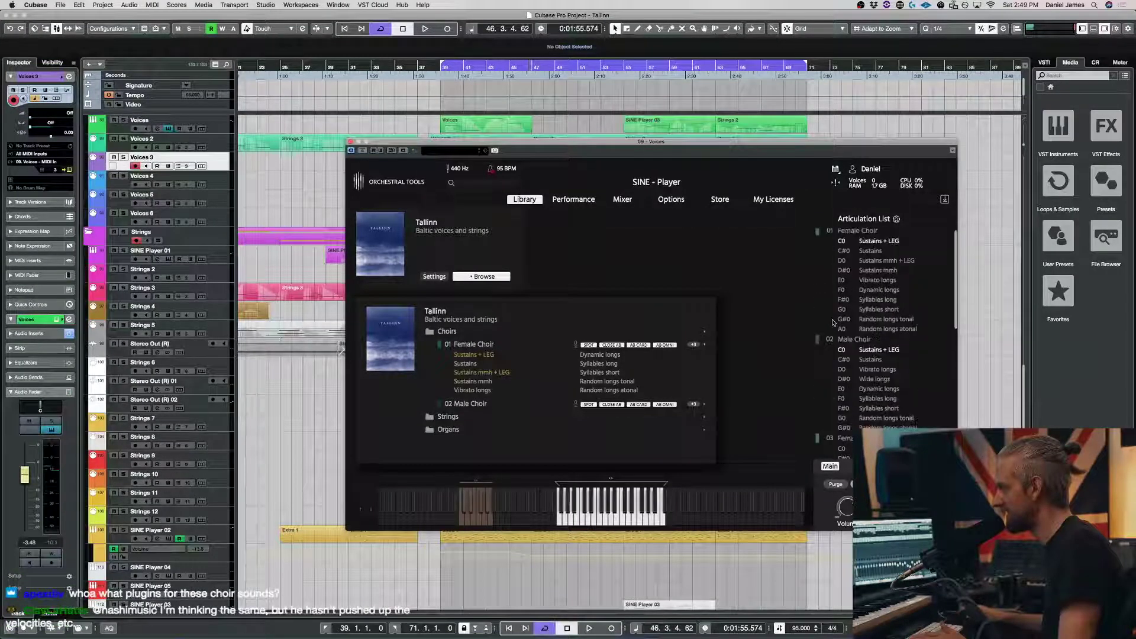
Examine the remaining choir patches, their articulations and their MIDI channel assignments in the SINE Player's Articulation List.
{"action": "scroll", "coordinate": [830, 323], "scroll_direction": "up", "scroll_amount": 1}
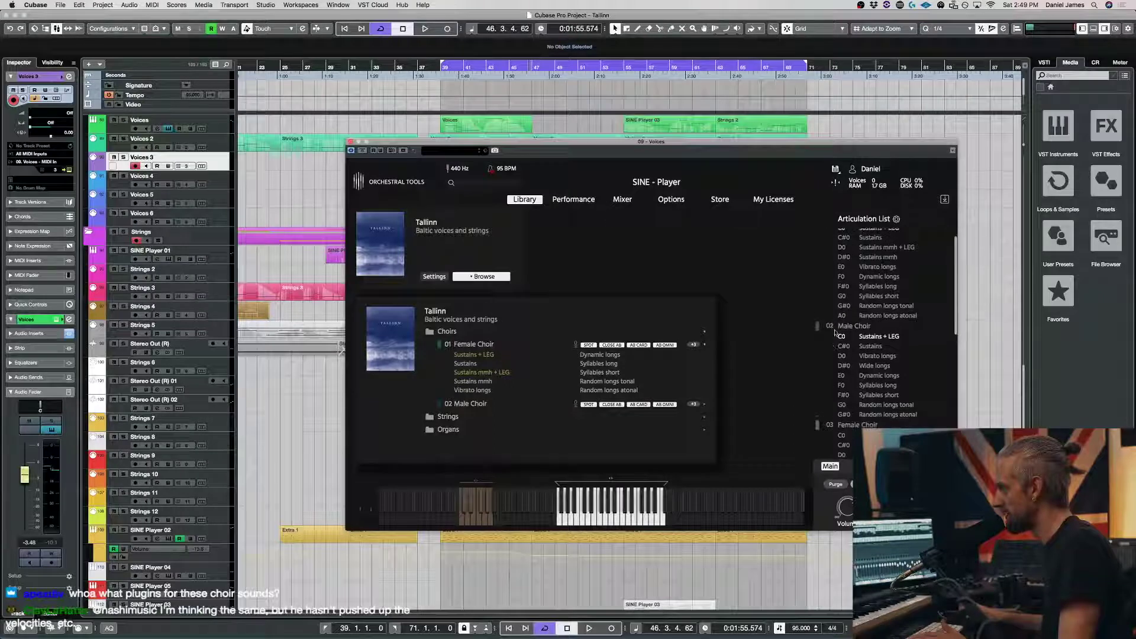
{"action": "scroll", "coordinate": [867, 315], "scroll_direction": "up", "scroll_amount": 1}
{"action": "scroll", "coordinate": [876, 314], "scroll_direction": "down", "scroll_amount": 5}
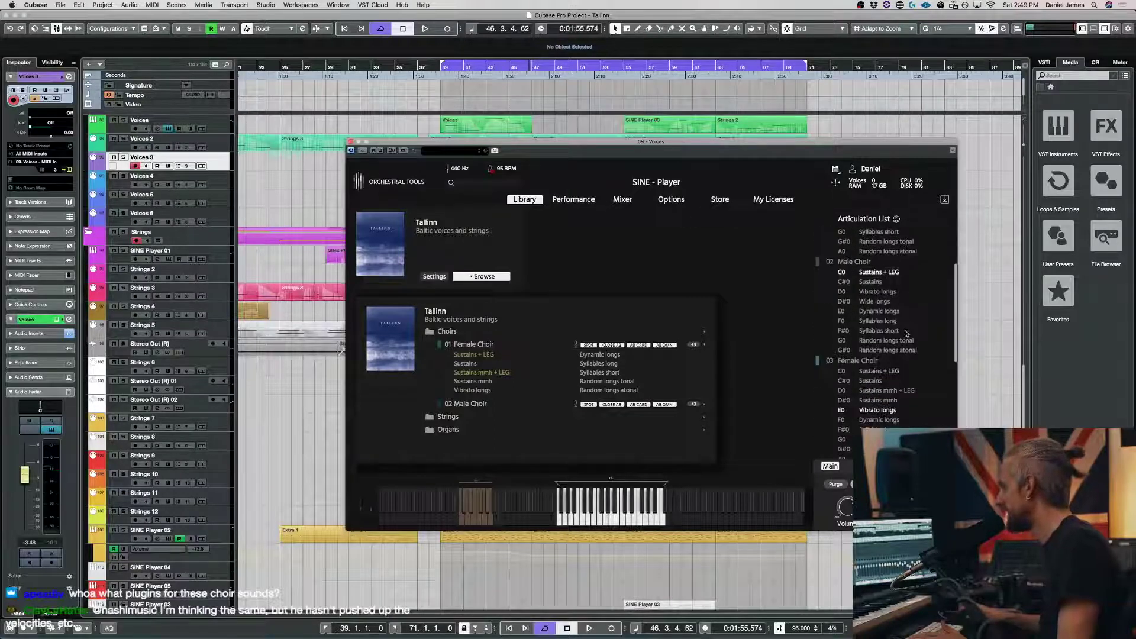
{"action": "scroll", "coordinate": [883, 315], "scroll_direction": "down", "scroll_amount": 8}
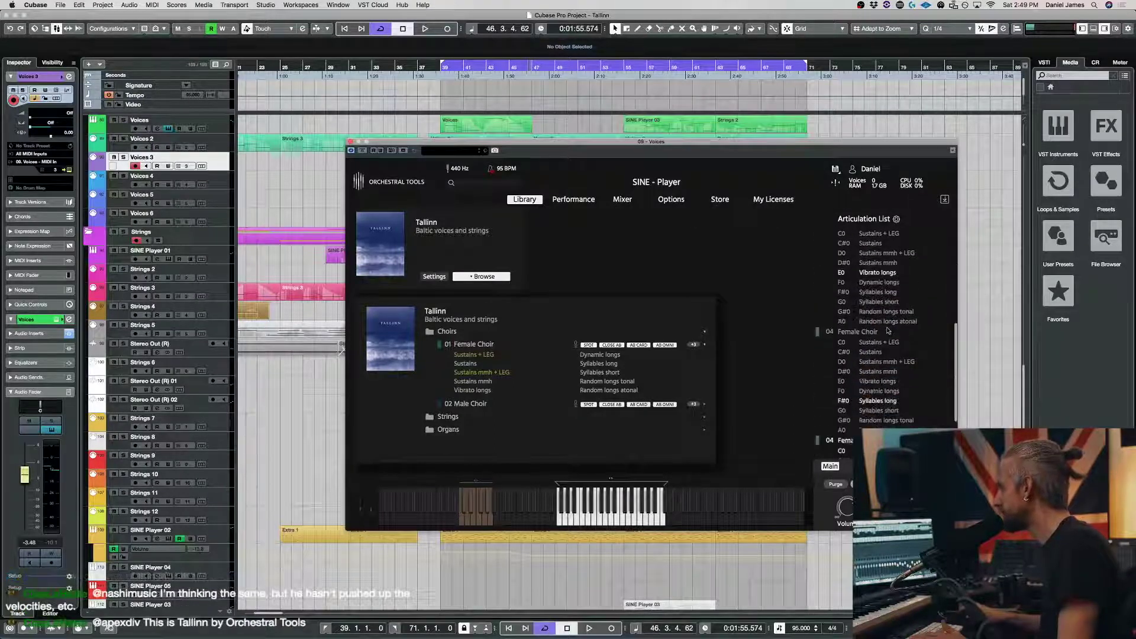
{"action": "scroll", "coordinate": [887, 331], "scroll_direction": "down", "scroll_amount": 5}
{"action": "left_click", "coordinate": [842, 259]}
{"action": "scroll", "coordinate": [846, 264], "scroll_direction": "up", "scroll_amount": 12}
{"action": "scroll", "coordinate": [941, 343], "scroll_direction": "down", "scroll_amount": 6}
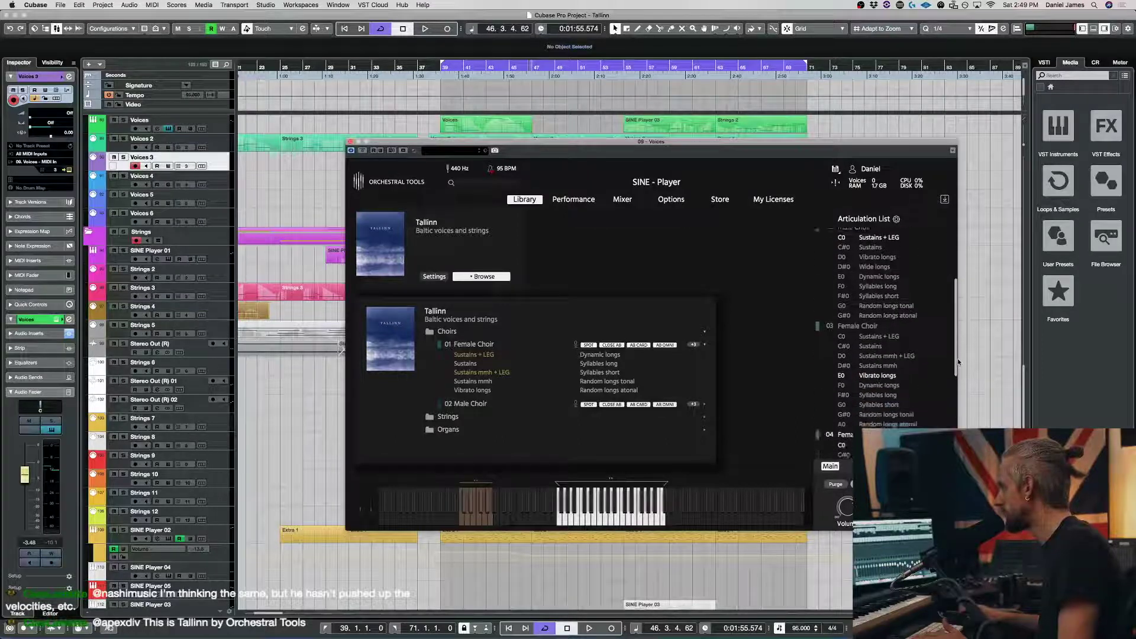
Reassign the MIDI channels of the duplicate Female Choir patches in the Articulation List and check the regrouped list.
{"action": "left_click", "coordinate": [830, 380]}
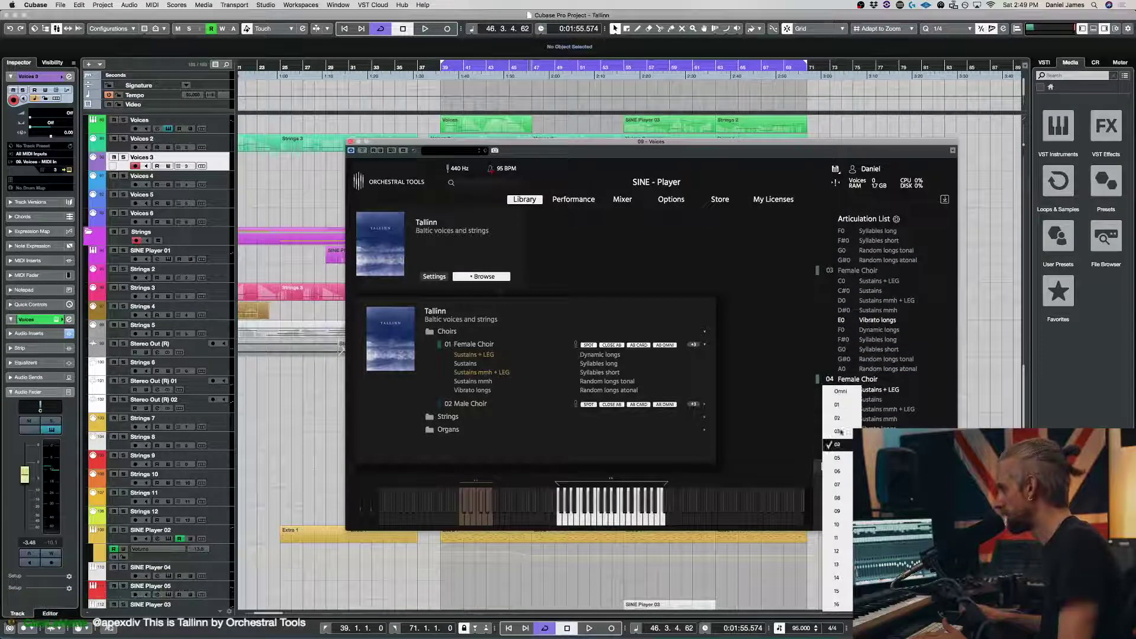
{"action": "left_click", "coordinate": [841, 431]}
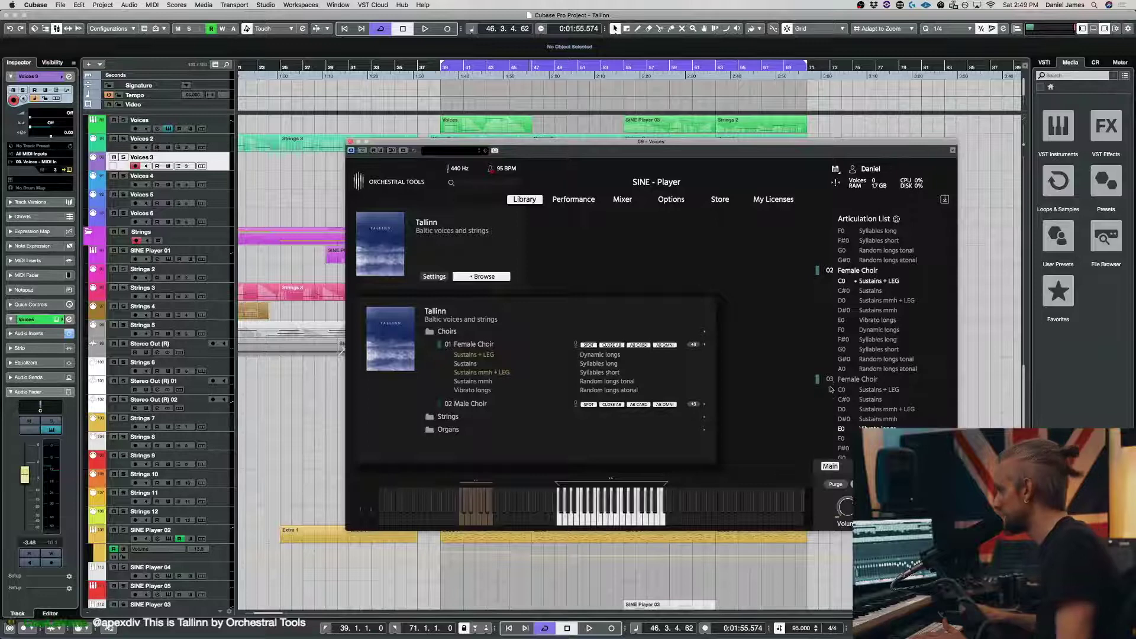
{"action": "left_click", "coordinate": [829, 379]}
{"action": "left_click", "coordinate": [833, 345]}
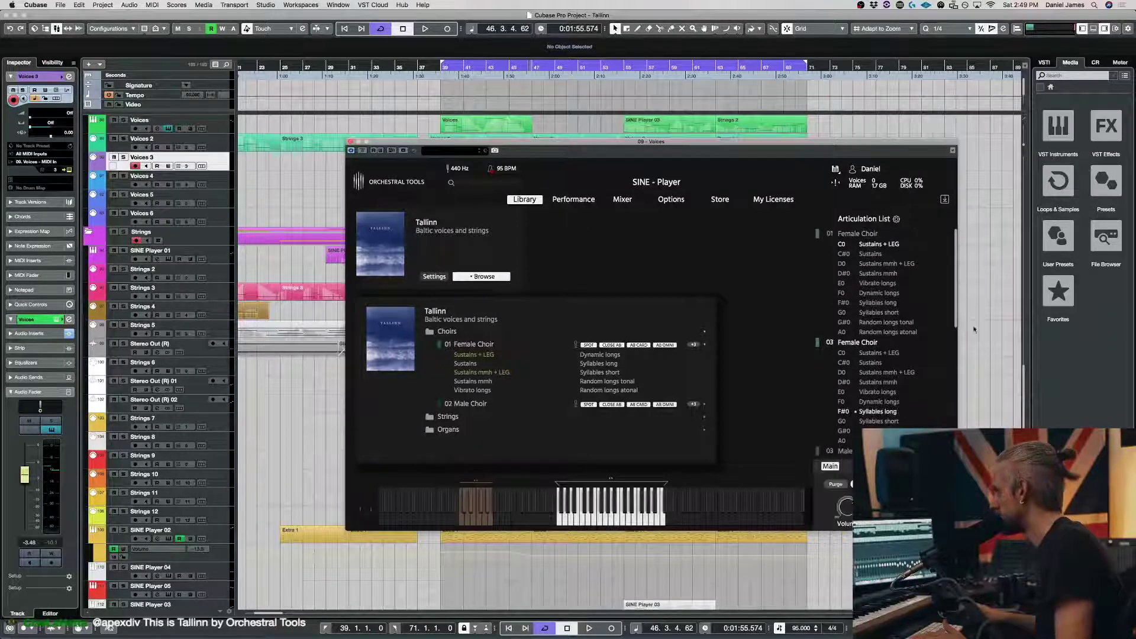
{"action": "scroll", "coordinate": [835, 344], "scroll_direction": "down", "scroll_amount": 1}
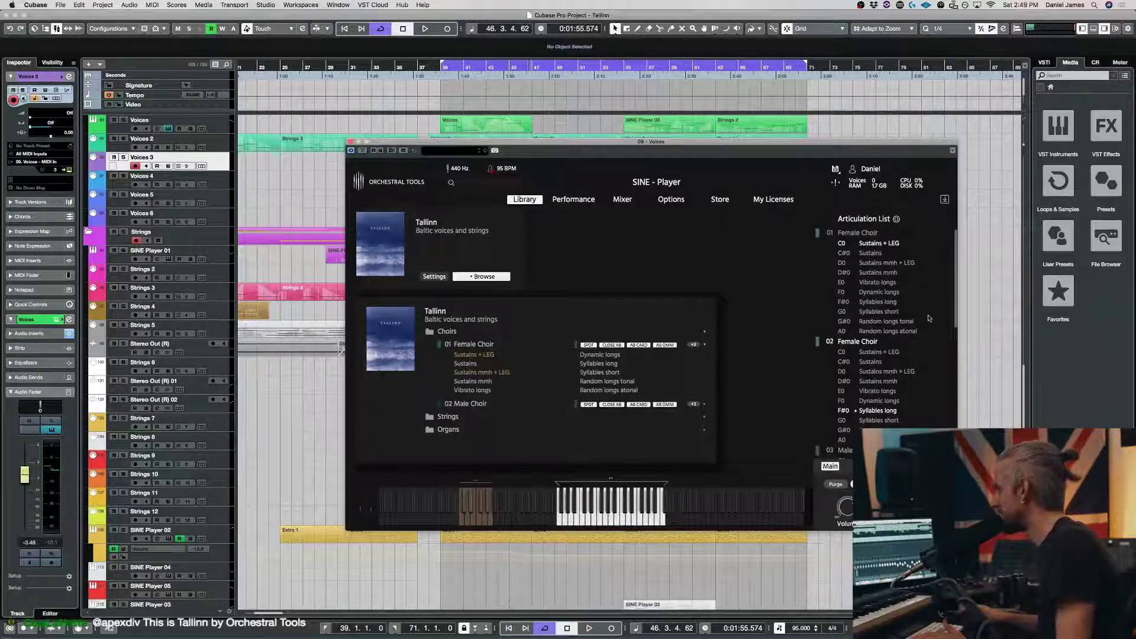
{"action": "scroll", "coordinate": [957, 324], "scroll_direction": "down", "scroll_amount": 3}
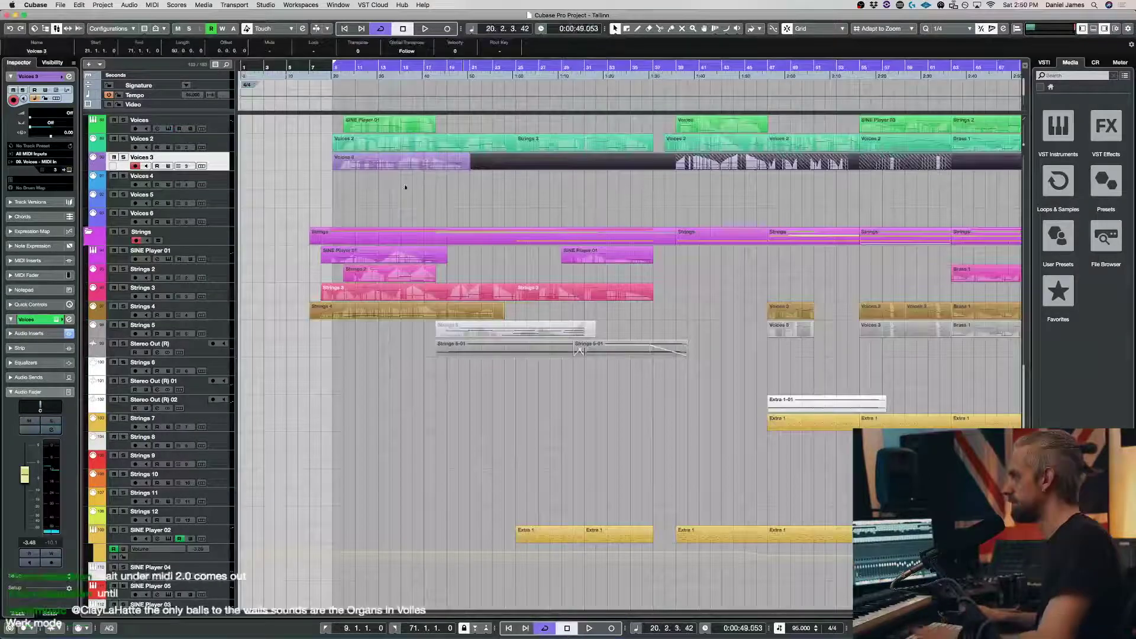
Render the Voices 3 event at bar 9 in place as audio and enlarge the height of the rendered track.
{"action": "left_click", "coordinate": [393, 166]}
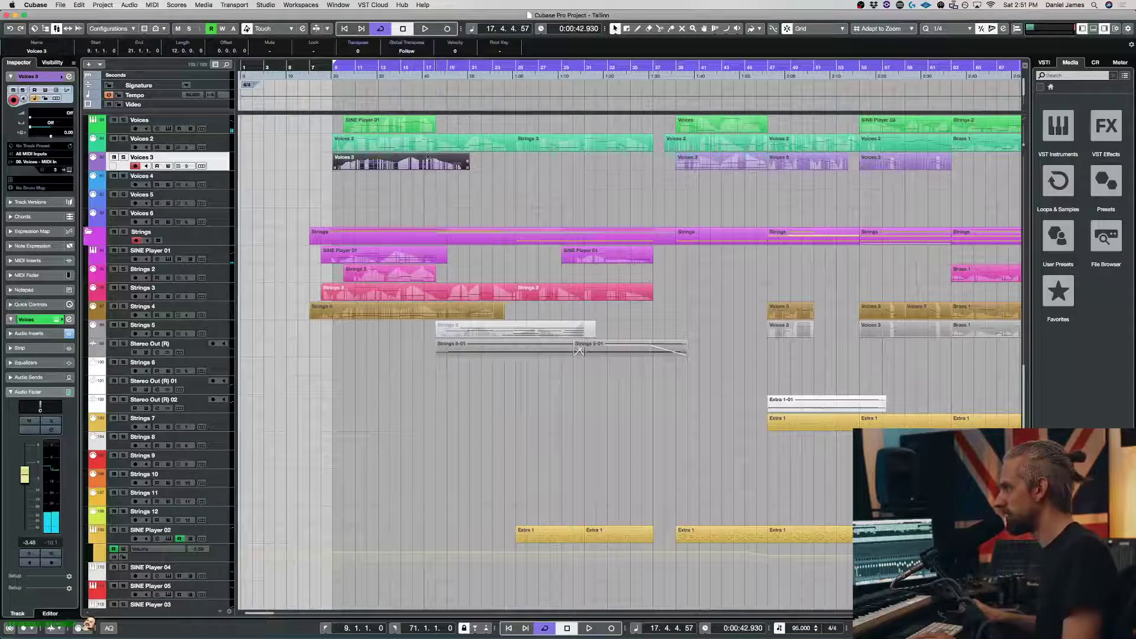
{"action": "key", "text": "super+alt+r"}
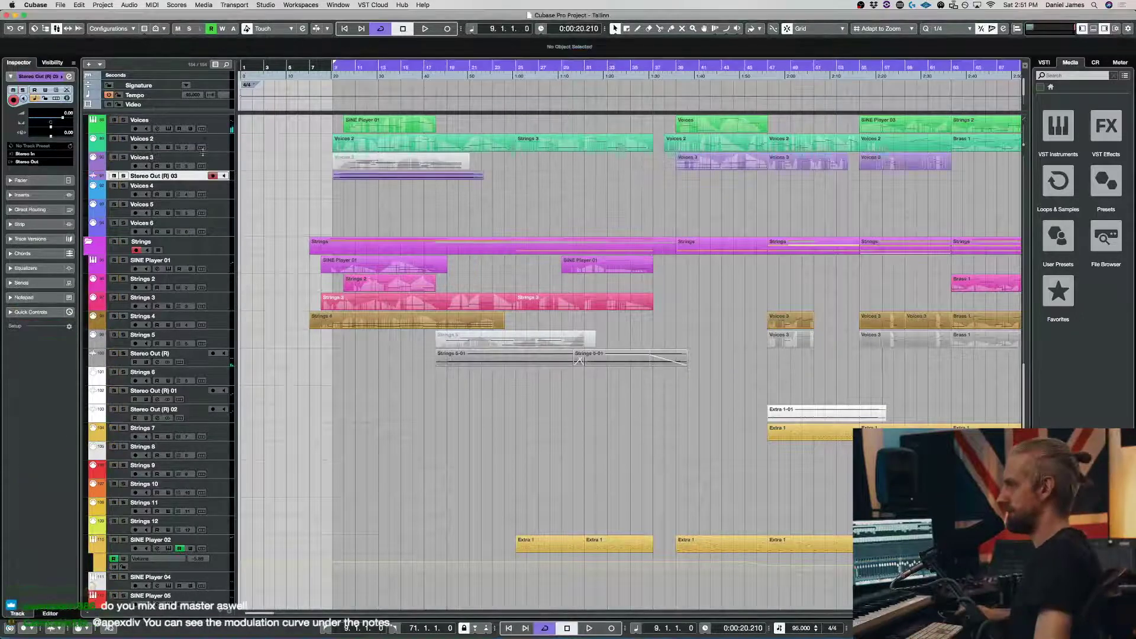
{"action": "left_click_drag", "start_coordinate": [199, 181], "coordinate": [191, 225]}
Solo the rendered Voices 3 audio and play it with the UAD Moog Multimode Filter inserted on its track.
{"action": "left_click", "coordinate": [473, 204]}
{"action": "key", "text": "space"}
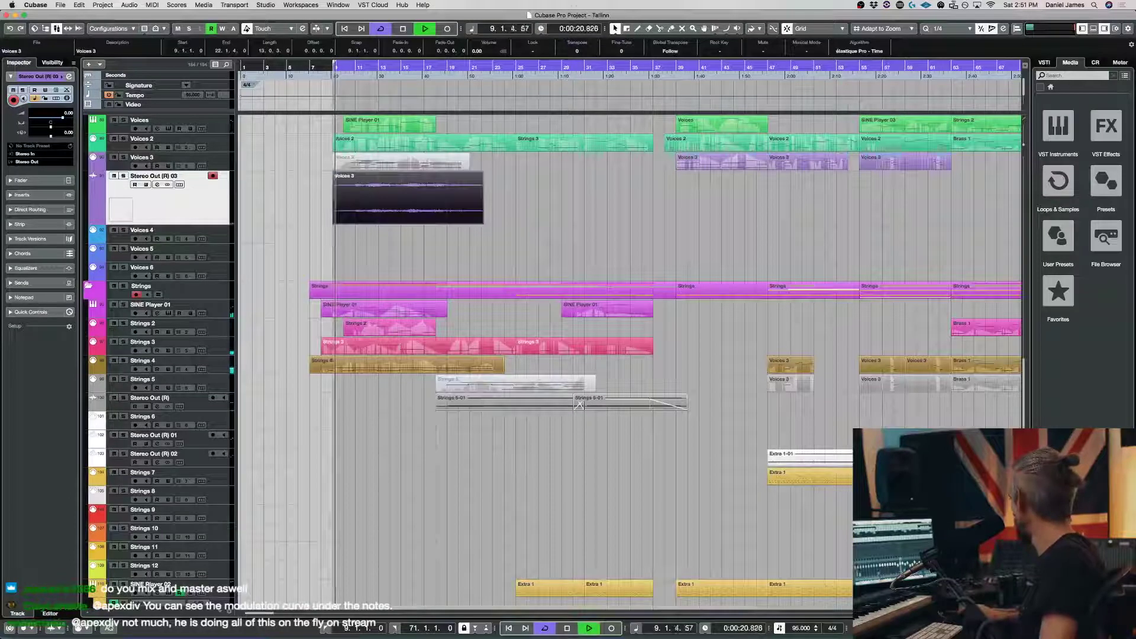
{"action": "key", "text": "s"}
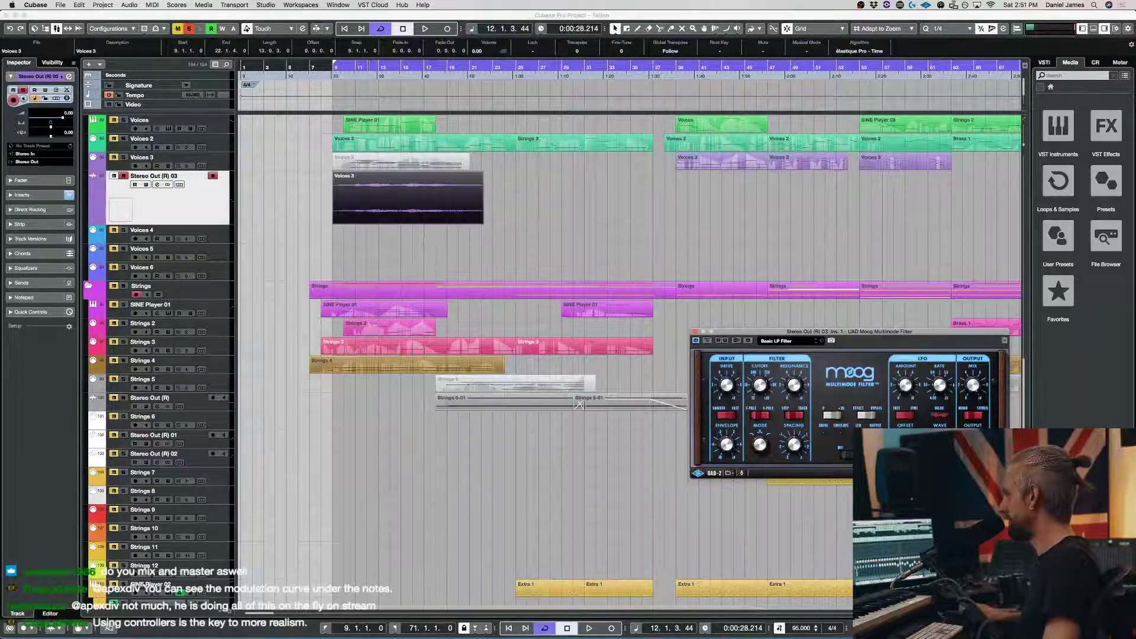
{"action": "key", "text": "space"}
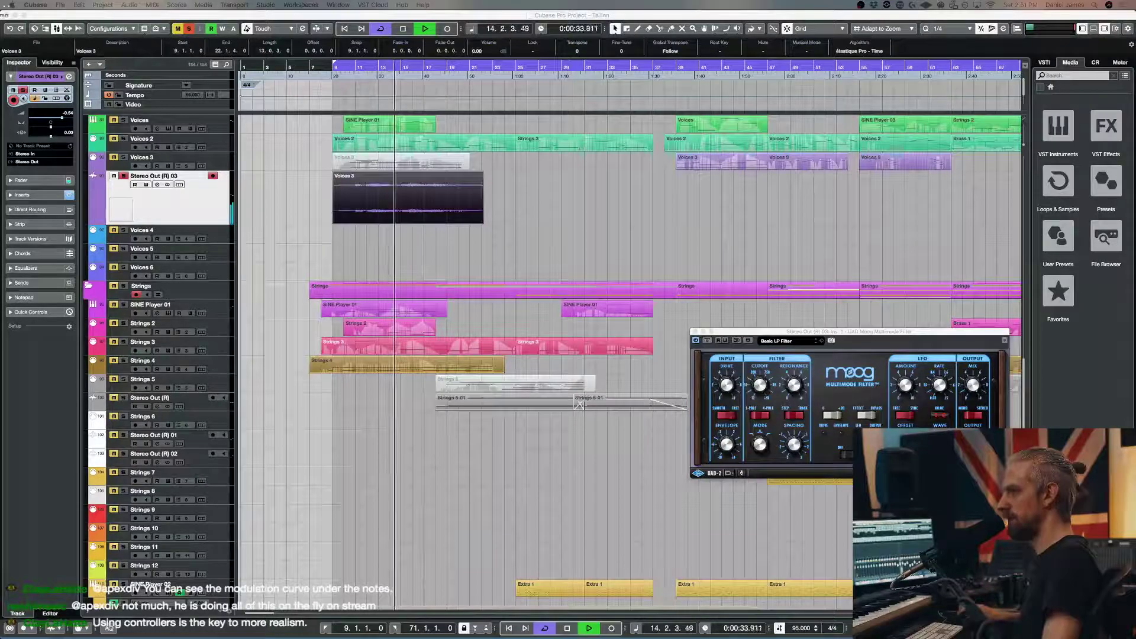
Set the pitch mode of ValhallaShimmer on the rendered voices track to singleReverse.
{"action": "left_click_drag", "start_coordinate": [571, 276], "coordinate": [520, 257]}
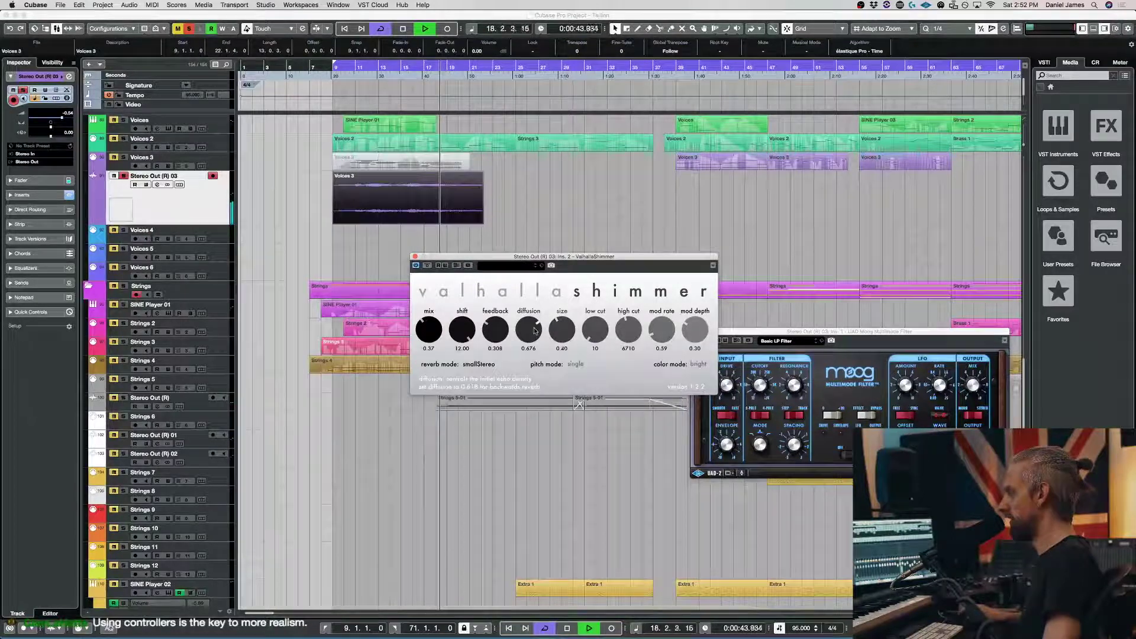
{"action": "left_click", "coordinate": [577, 363]}
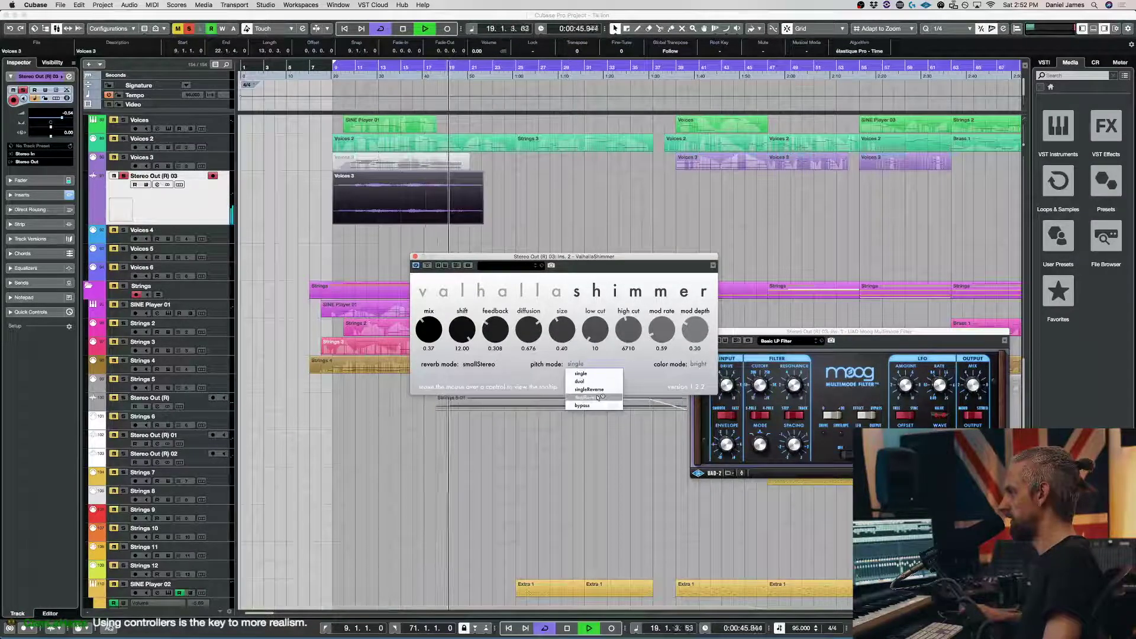
{"action": "left_click", "coordinate": [583, 397]}
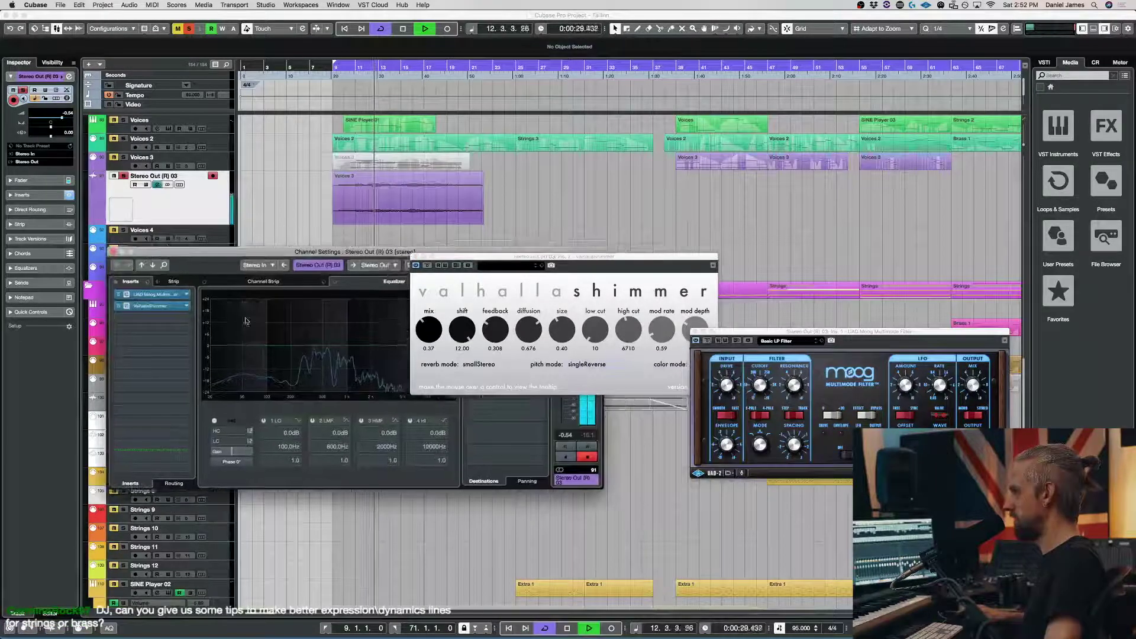
Cut the rendered voices track's EQ by 17.6 dB at 68.7 Hz and 10.5 dB at 308.2 Hz, and turn off its solo.
{"action": "mouse_move", "coordinate": [307, 346]}
{"action": "left_mouse_down"}
{"action": "mouse_move", "coordinate": [307, 301]}
{"action": "mouse_move", "coordinate": [305, 365]}
{"action": "left_mouse_up"}
{"action": "left_click_drag", "start_coordinate": [233, 354], "coordinate": [254, 379]}
{"action": "key", "text": "super+w"}
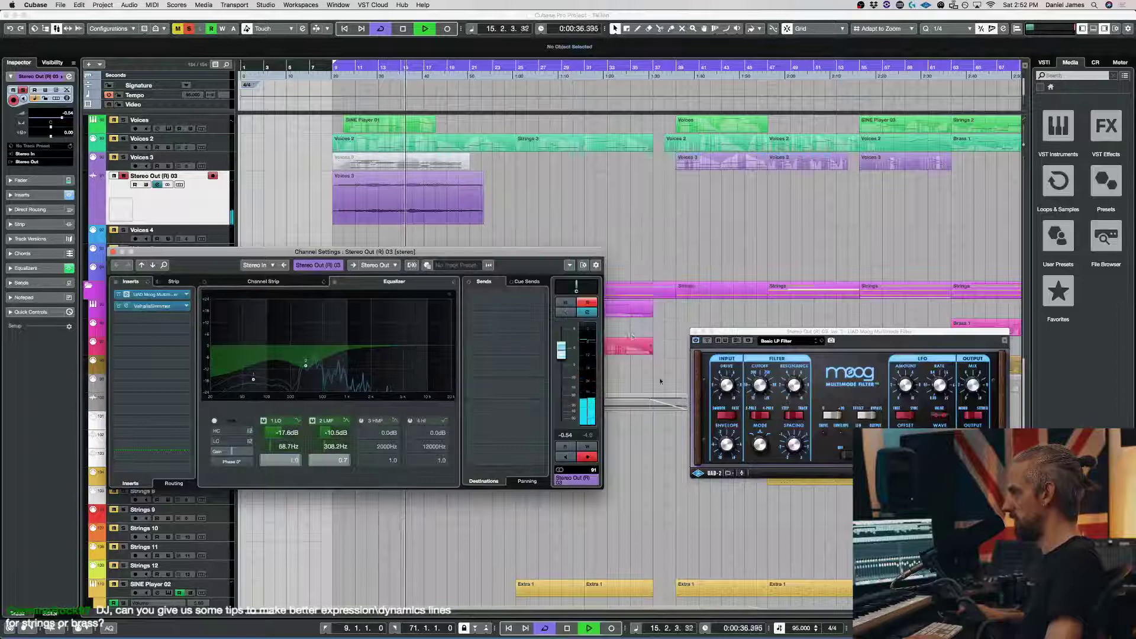
{"action": "left_click", "coordinate": [588, 303]}
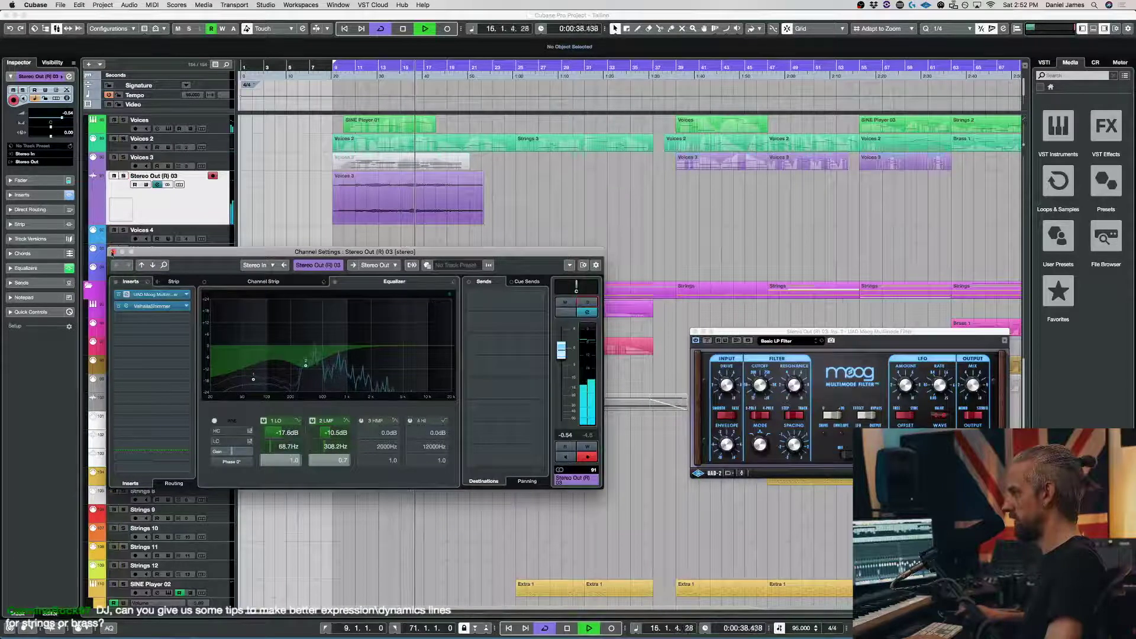
{"action": "left_click", "coordinate": [112, 252]}
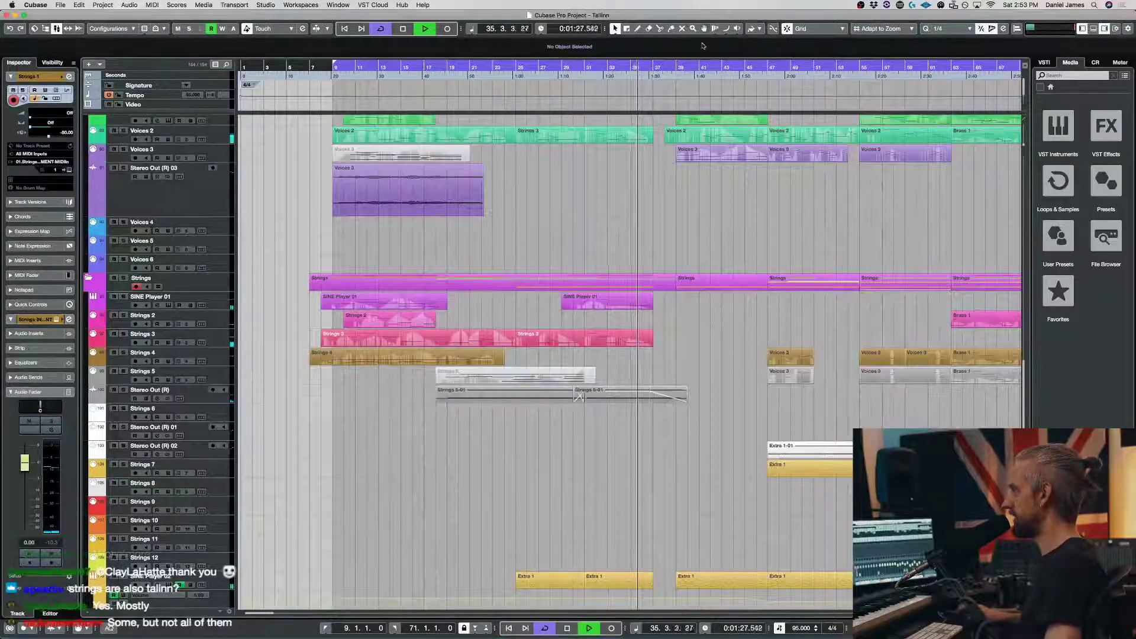
Play the arrangement from bar 39 and look over its voices and strings tracks.
{"action": "left_click", "coordinate": [677, 67]}
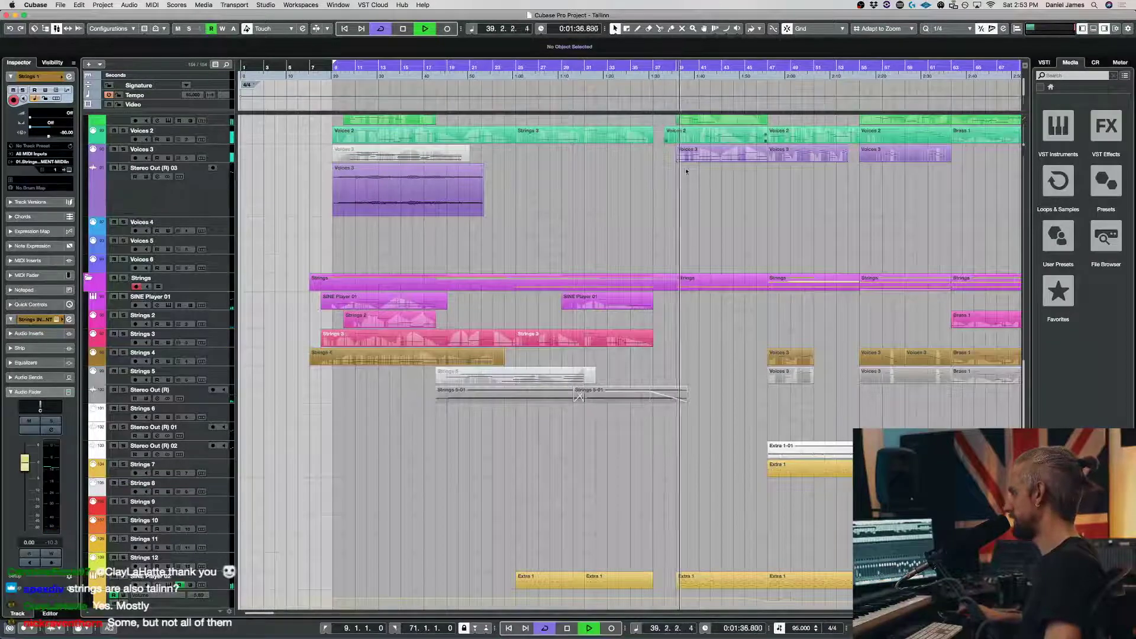
{"action": "scroll", "coordinate": [708, 221], "scroll_direction": "right", "scroll_amount": 5}
{"action": "scroll", "coordinate": [708, 221], "scroll_direction": "up", "scroll_amount": 10}
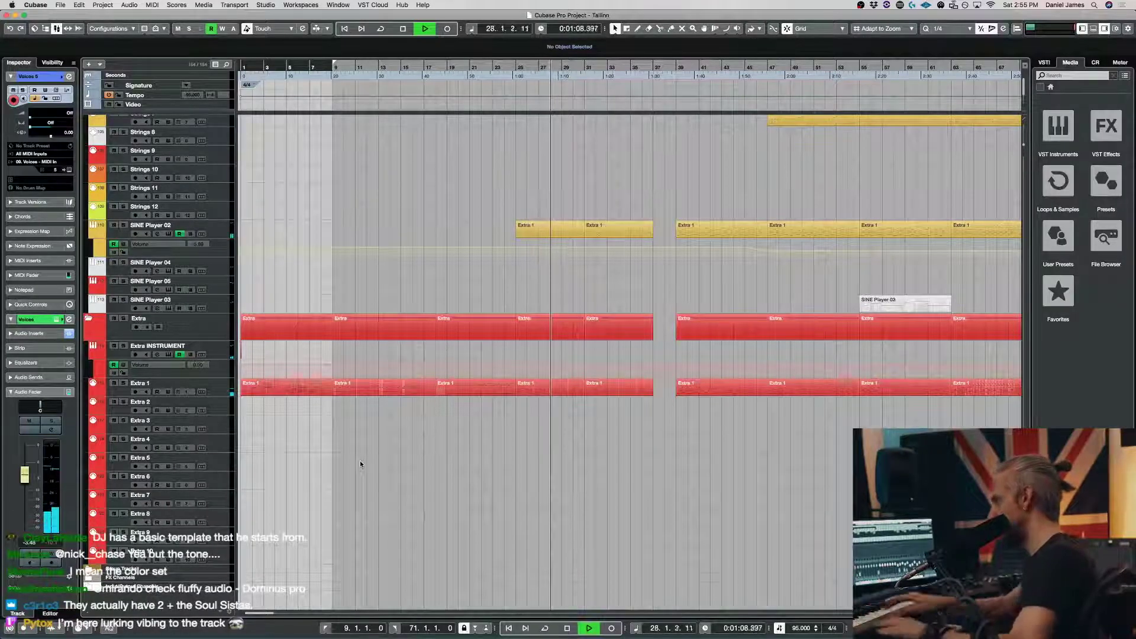
Stop playback and save the project with the new Voices 5 event.
{"action": "key", "text": "space"}
{"action": "scroll", "coordinate": [646, 530], "scroll_direction": "up", "scroll_amount": 5}
{"action": "scroll", "coordinate": [673, 530], "scroll_direction": "down", "scroll_amount": 15}
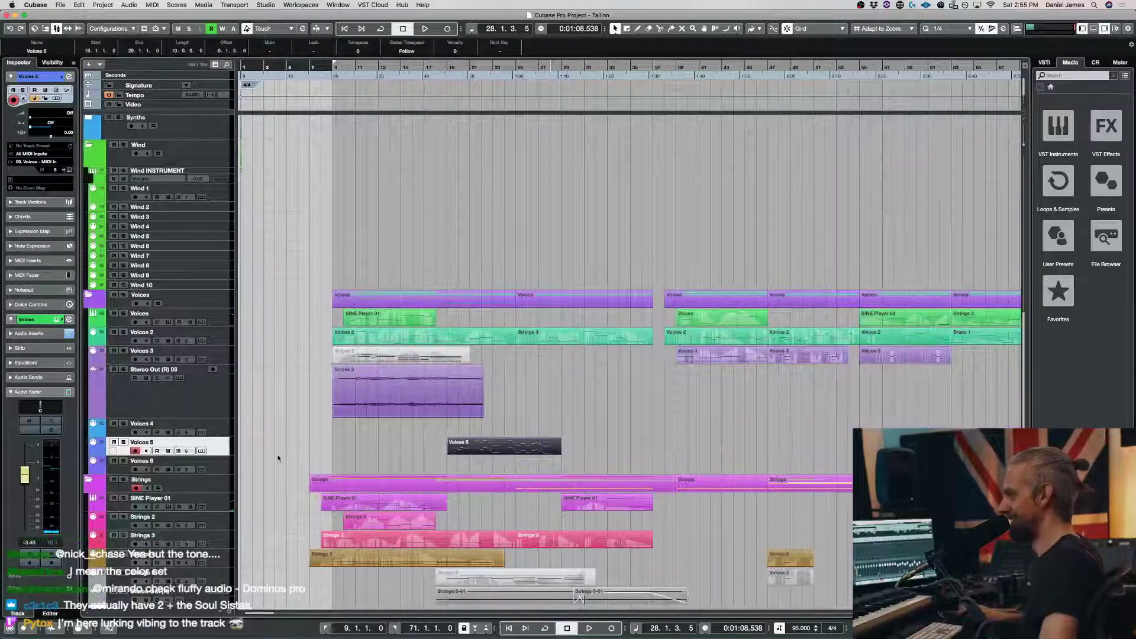
{"action": "key", "text": "super+s"}
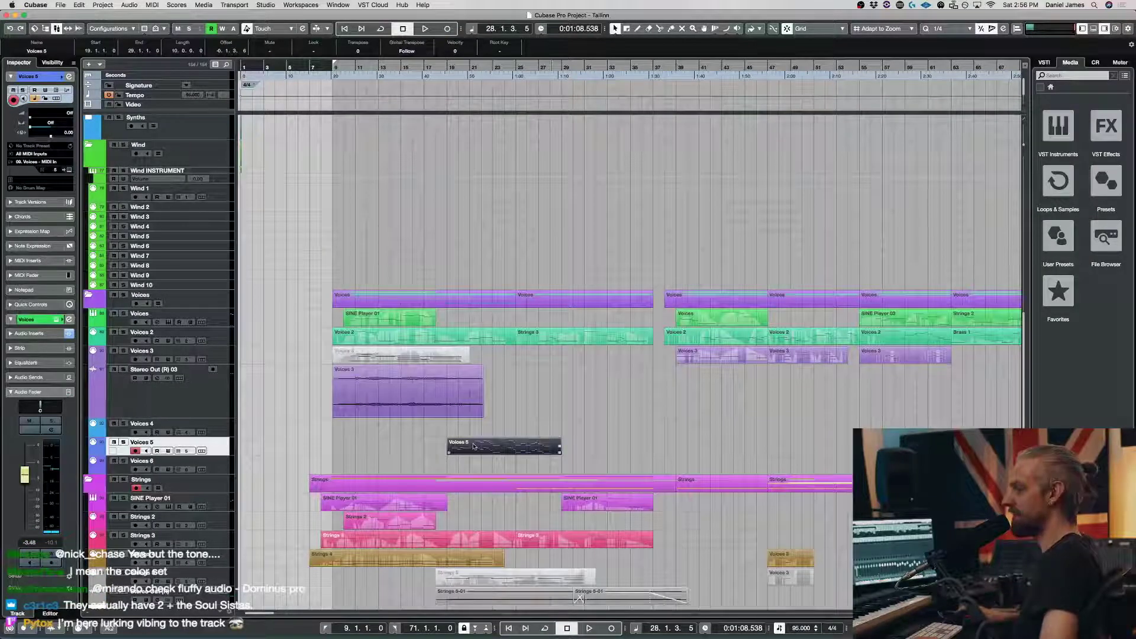
Nudge all notes of the Voices 5 event at bar 19 slightly in the Key Editor and shorten them a little.
{"action": "double_click", "coordinate": [479, 441]}
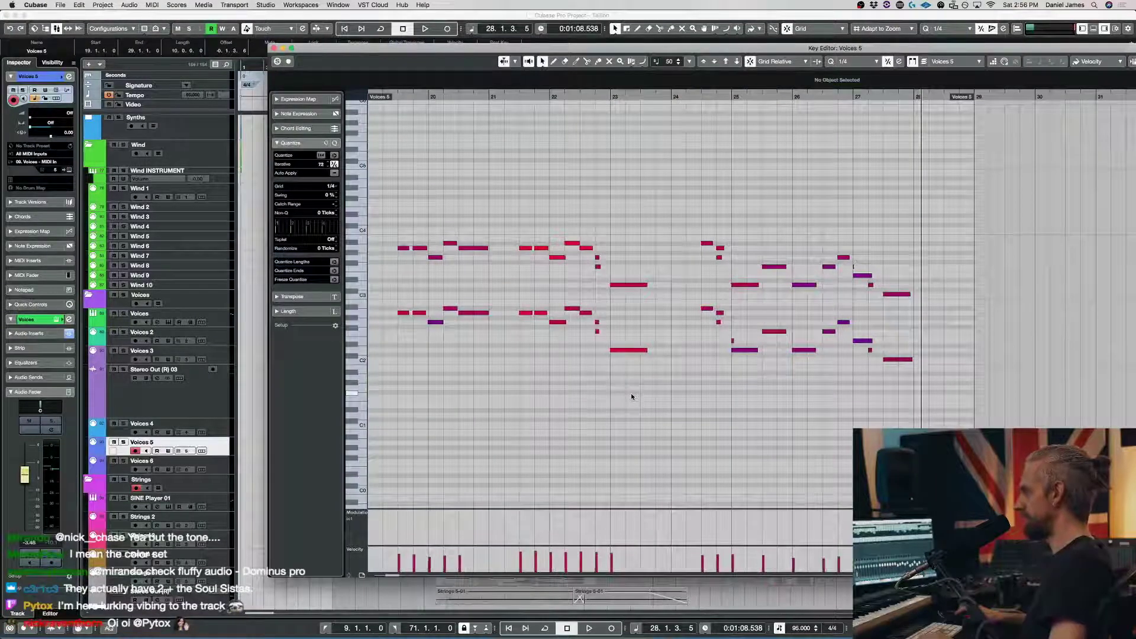
{"action": "key", "text": "super+a"}
{"action": "left_click_drag", "start_coordinate": [400, 315], "coordinate": [403, 315]}
{"action": "left_click", "coordinate": [70, 132]}
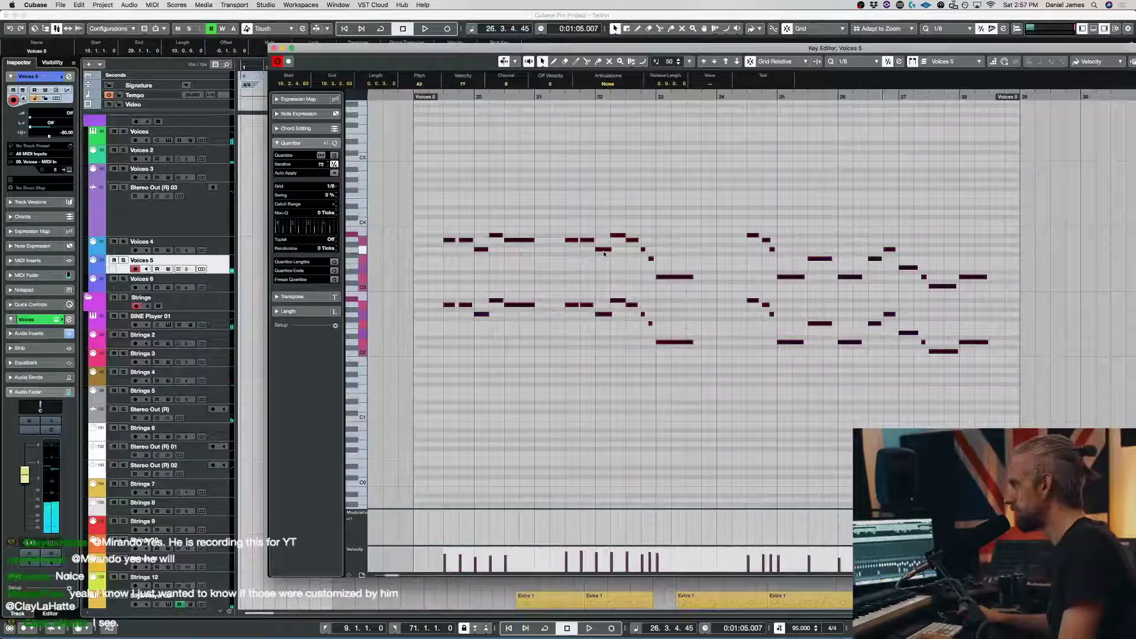
{"action": "left_click_drag", "start_coordinate": [611, 250], "coordinate": [607, 249]}
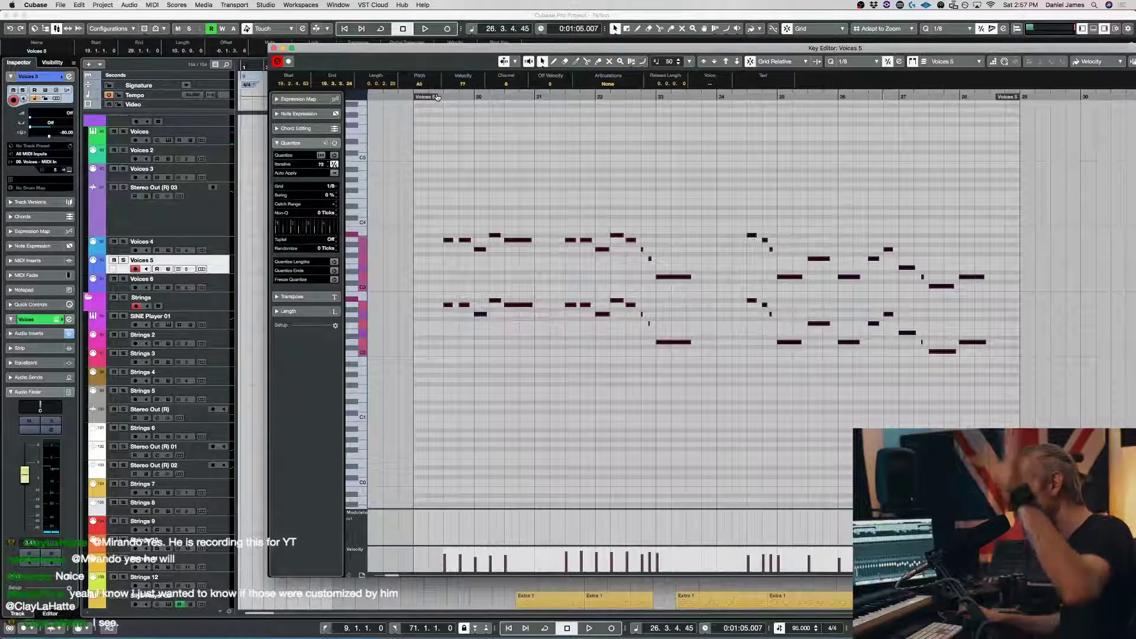
{"action": "left_click_drag", "start_coordinate": [441, 95], "coordinate": [437, 106]}
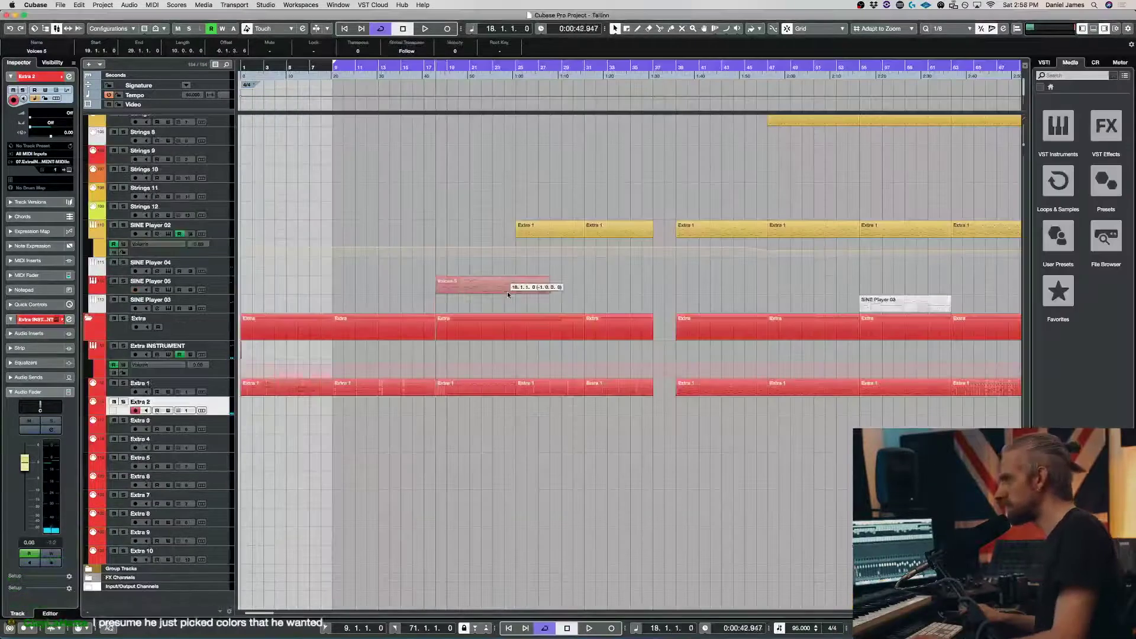
Copy the Voices 5 event onto the SINE Player 05 track and audition it with the arrangement.
{"action": "left_click_drag", "start_coordinate": [508, 294], "coordinate": [506, 291]}
{"action": "key", "text": "space"}
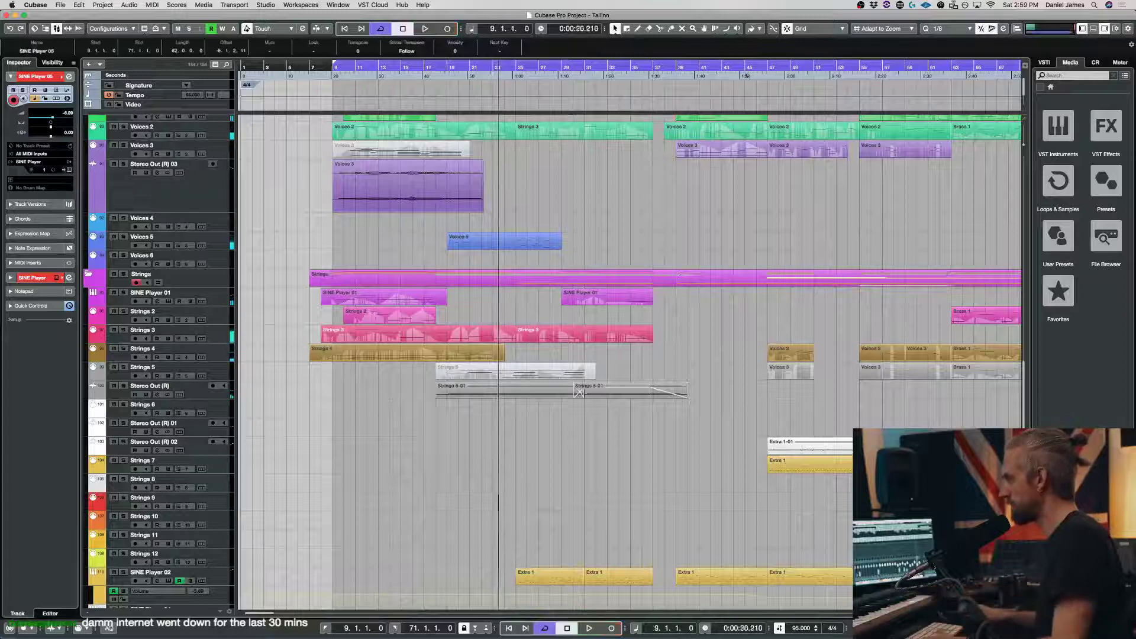
{"action": "key", "text": "space"}
Copy the Voices 5 event from bar 19 onto the SINE Player 04 track.
{"action": "left_click", "coordinate": [485, 241]}
{"action": "left_click_drag", "start_coordinate": [485, 241], "coordinate": [481, 362]}
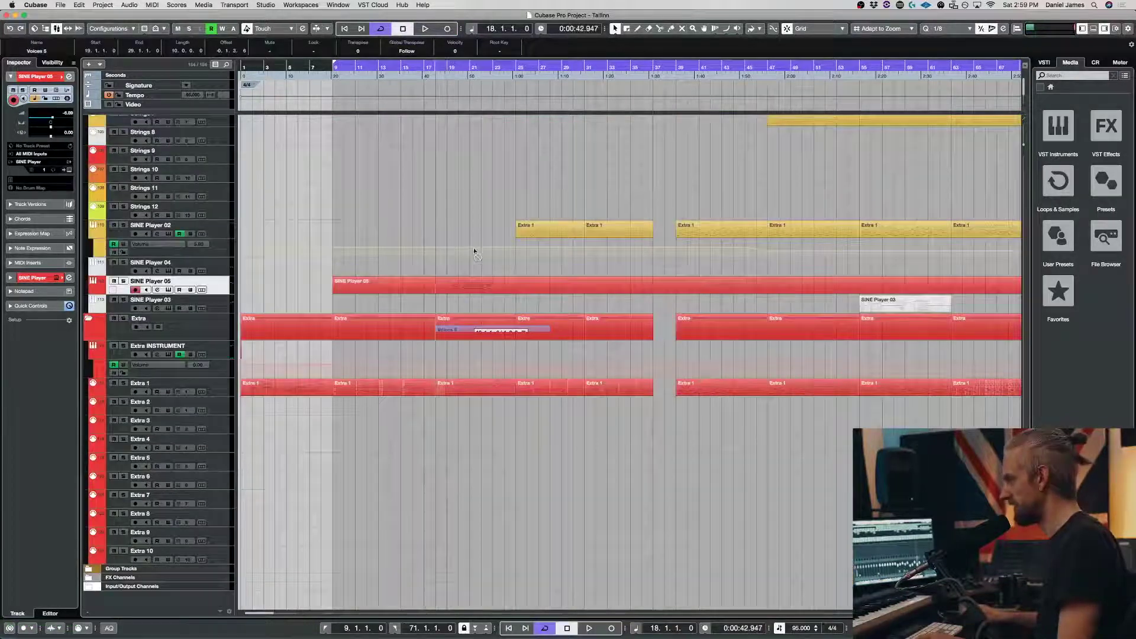
{"action": "left_click_drag", "start_coordinate": [476, 231], "coordinate": [473, 418]}
{"action": "left_click", "coordinate": [467, 438]}
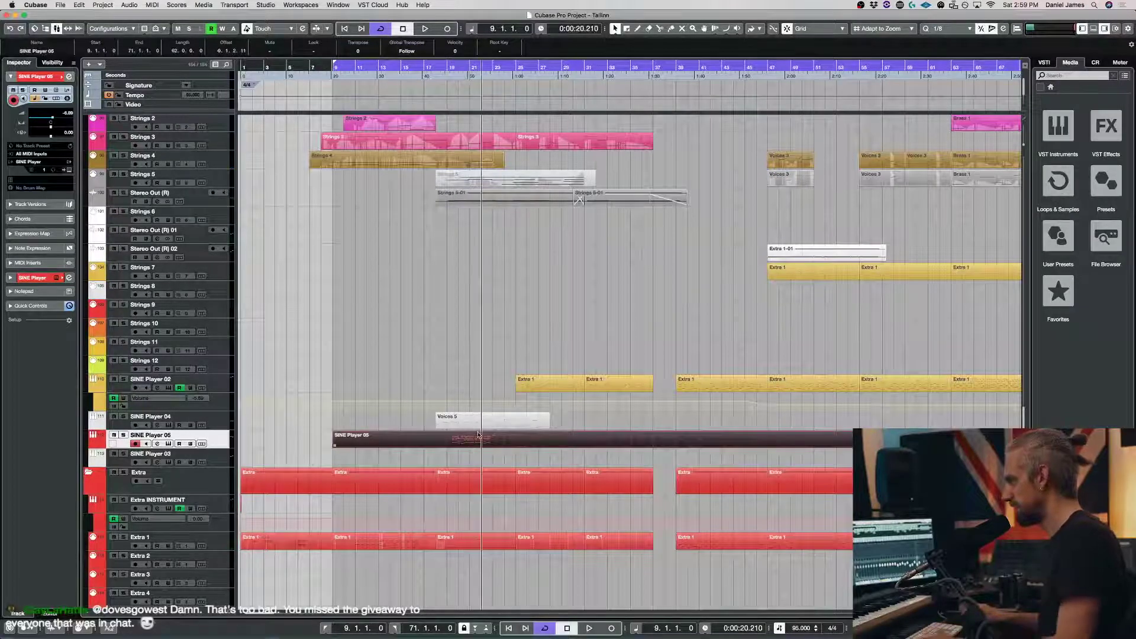
Open the SINE Player 04 copy in the Key Editor and duplicate its upper notes from bar 24 onward one octave higher.
{"action": "double_click", "coordinate": [469, 421]}
{"action": "scroll", "coordinate": [598, 301], "scroll_direction": "left", "scroll_amount": 10}
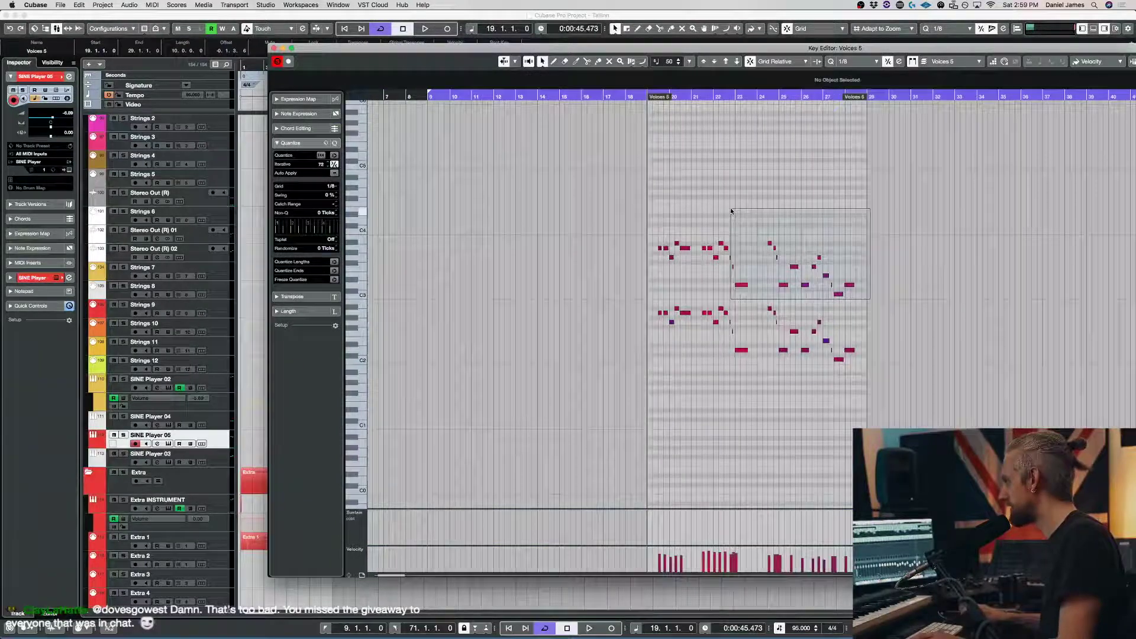
{"action": "left_click_drag", "start_coordinate": [771, 220], "coordinate": [774, 179]}
Play the edited Voices 5 copy from bar 19 in the Key Editor.
{"action": "left_click", "coordinate": [646, 105]}
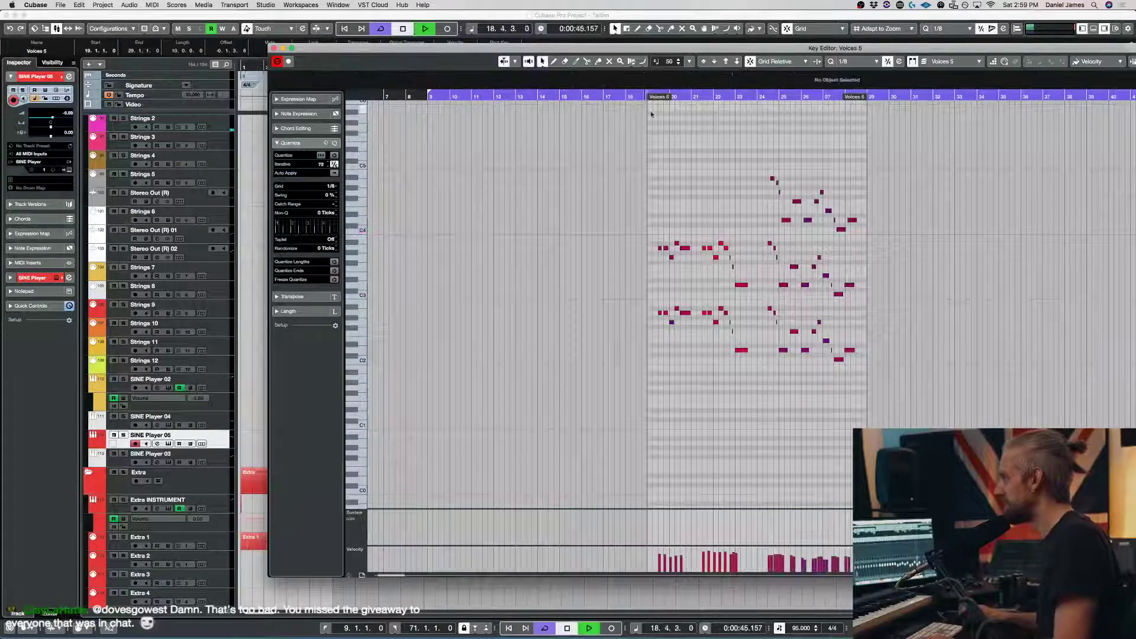
{"action": "scroll", "coordinate": [695, 175], "scroll_direction": "left", "scroll_amount": 3}
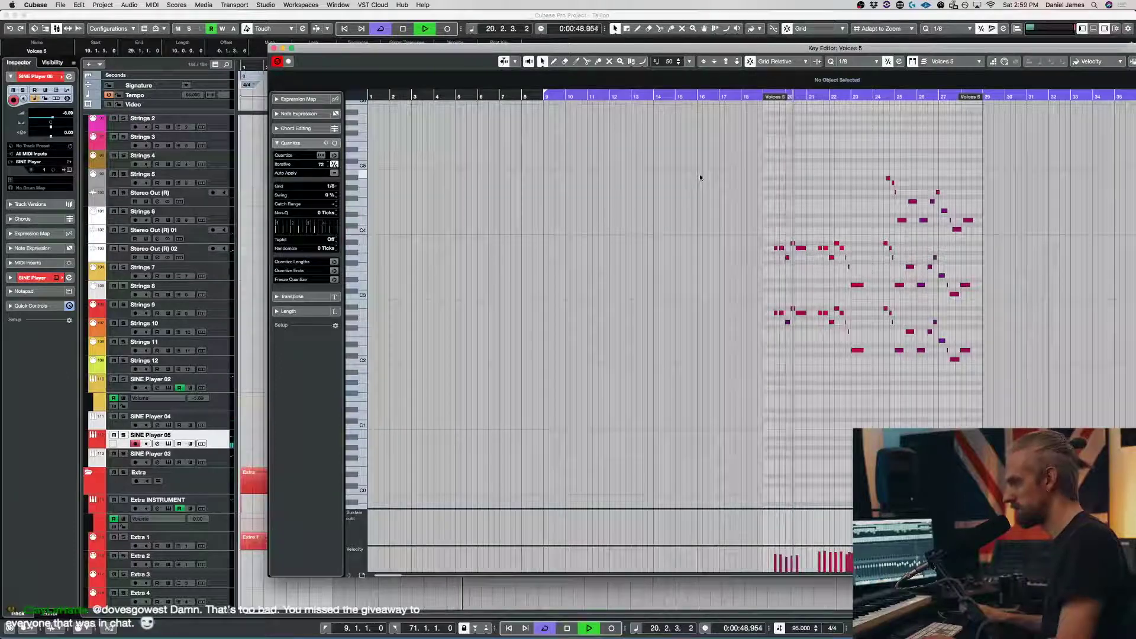
{"action": "key", "text": "Right"}
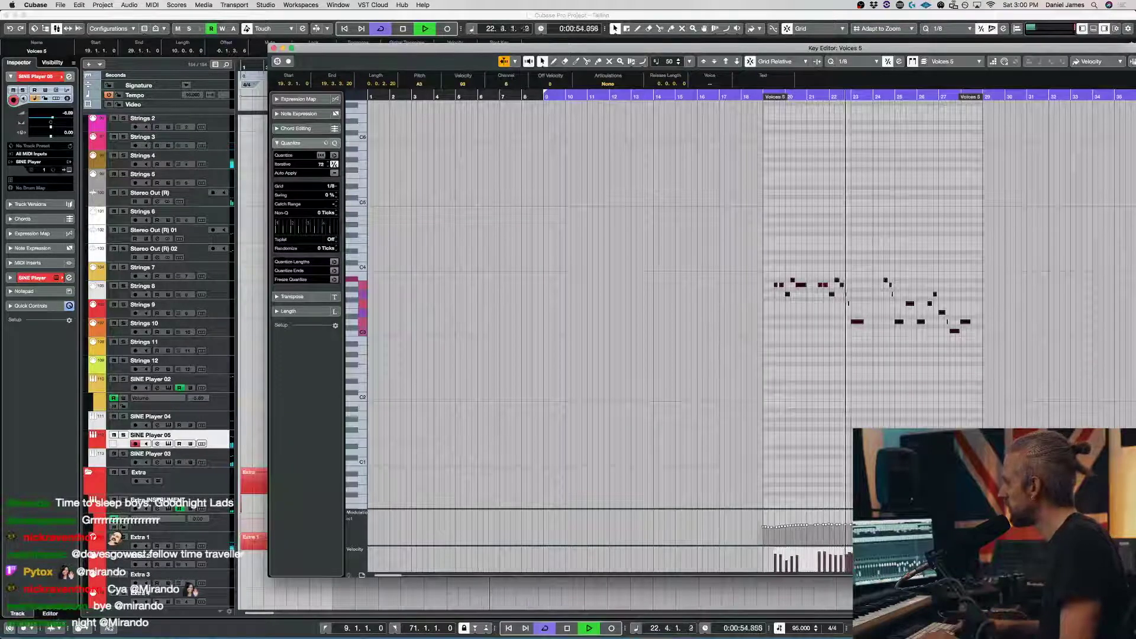
Play the arrangement through the Voices 5 passage while reviewing the voices, strings and Extra tracks.
{"action": "scroll", "coordinate": [609, 296], "scroll_direction": "up", "scroll_amount": 3}
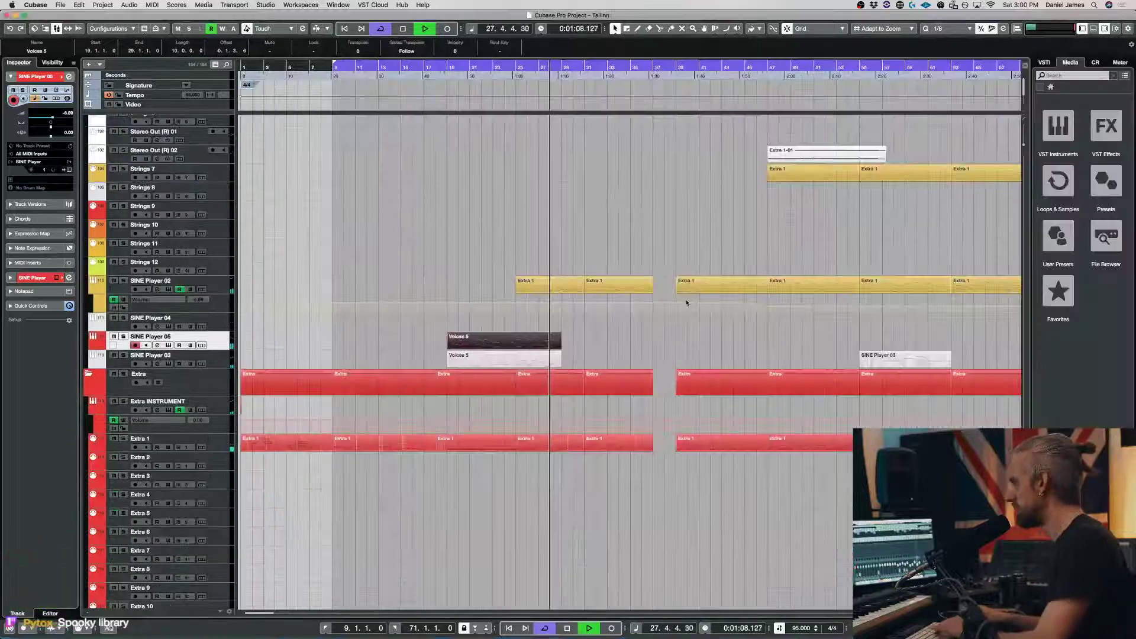
{"action": "scroll", "coordinate": [642, 325], "scroll_direction": "up", "scroll_amount": 10}
{"action": "scroll", "coordinate": [641, 325], "scroll_direction": "down", "scroll_amount": 5}
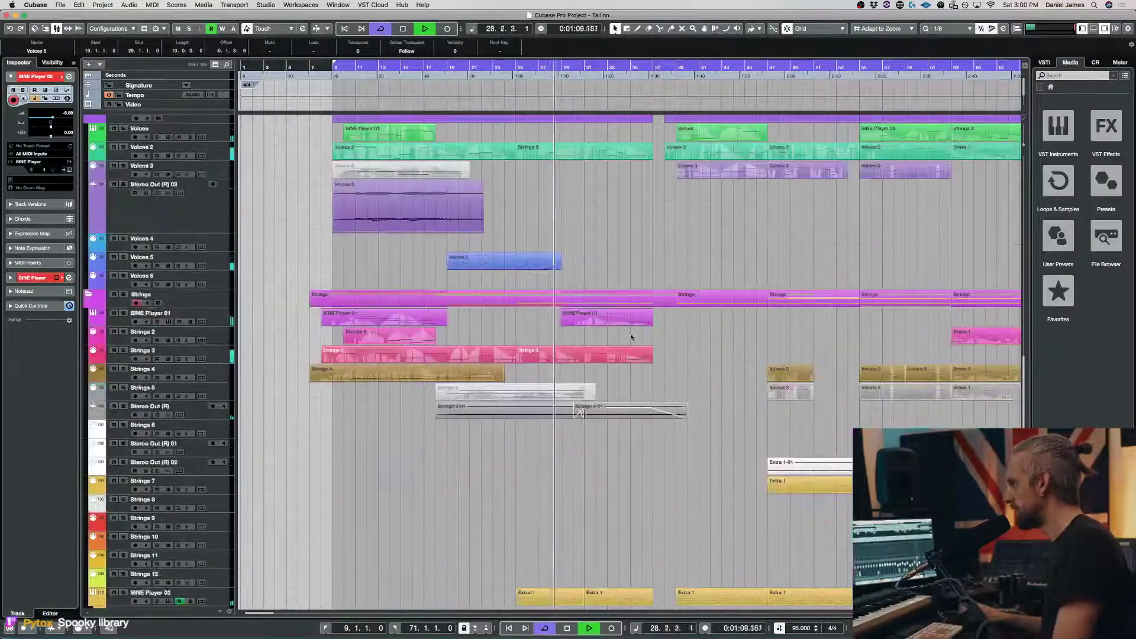
{"action": "left_click", "coordinate": [120, 406]}
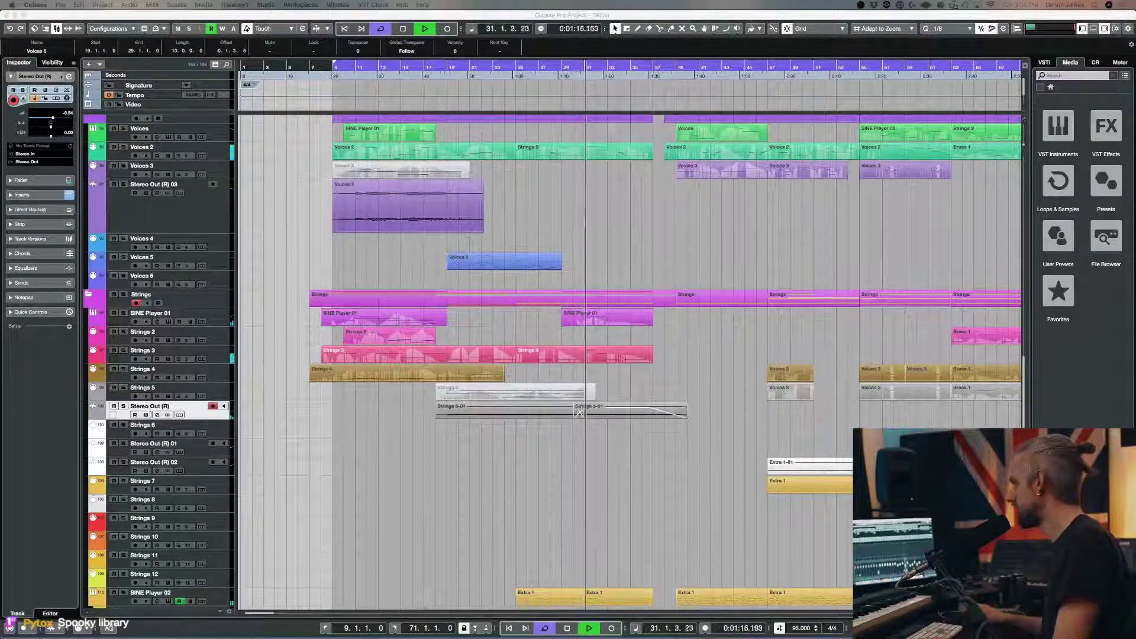
{"action": "key", "text": "space"}
Copy the Voices 5 event to bar 30 and replace its second half with a repeat of the opening phrase.
{"action": "double_click", "coordinate": [500, 264]}
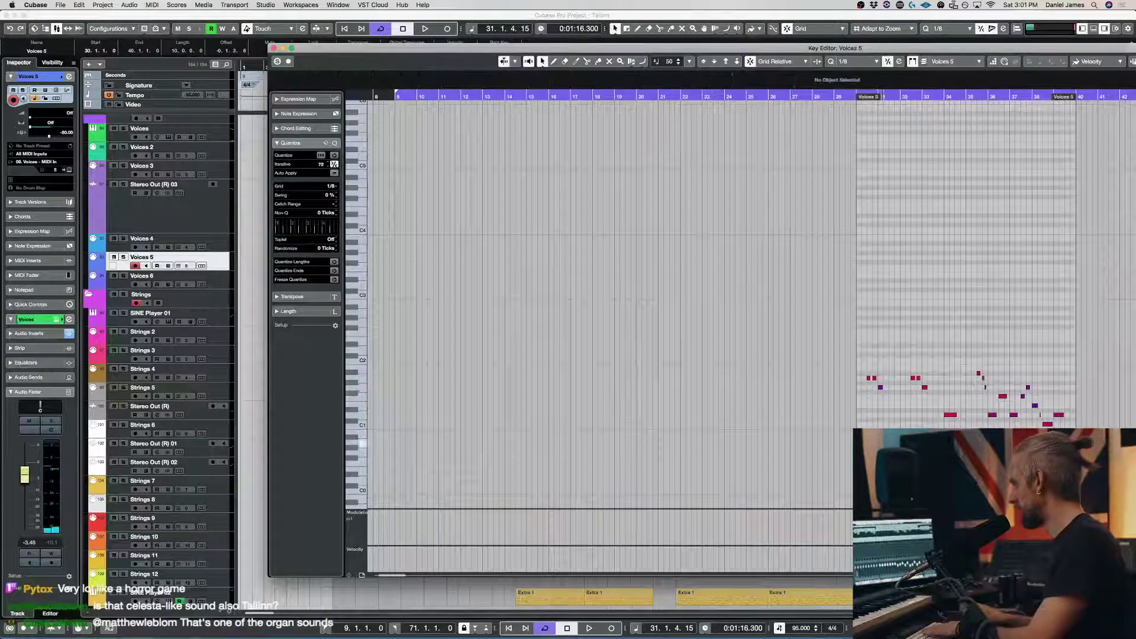
{"action": "left_click_drag", "start_coordinate": [1016, 413], "coordinate": [884, 393]}
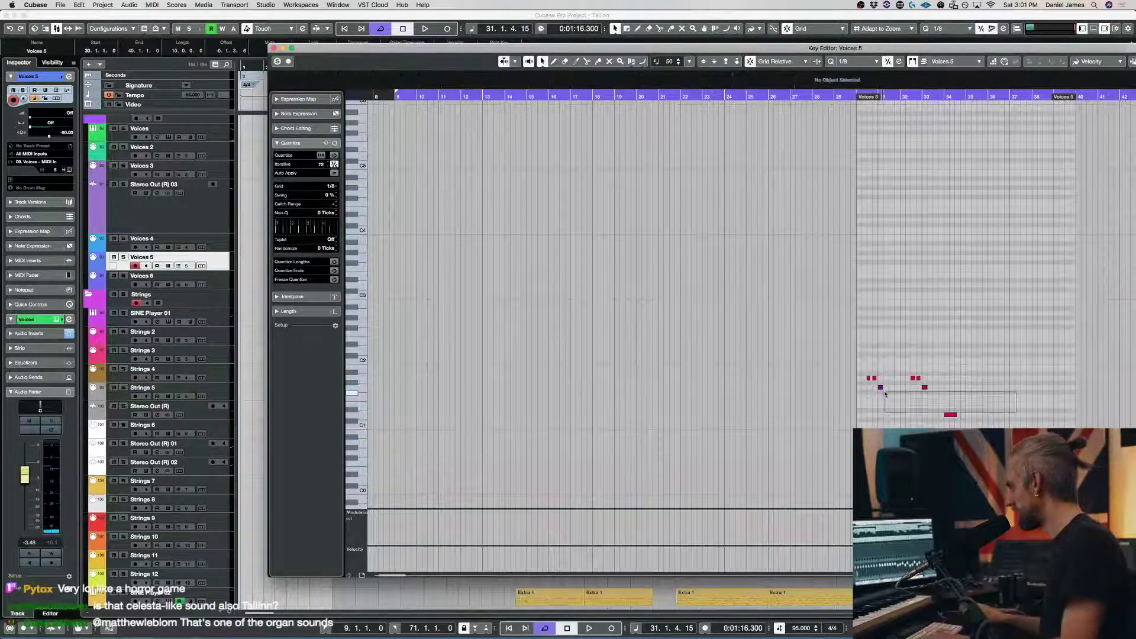
{"action": "left_click", "coordinate": [647, 293]}
{"action": "key", "text": "space"}
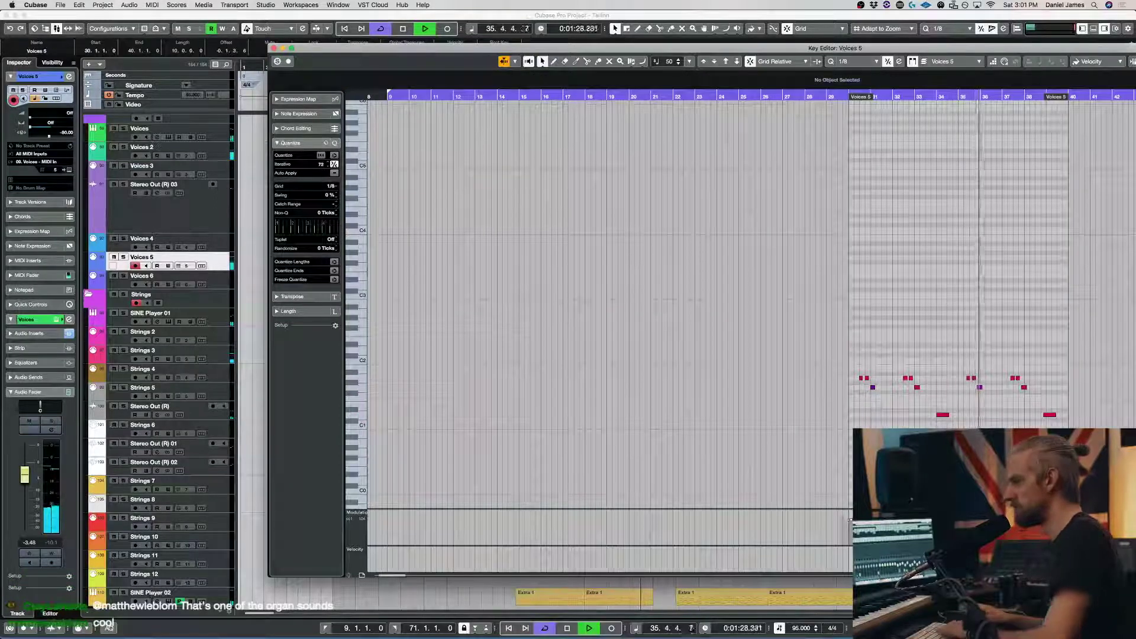
Open the Voices 5 event at bar 19 in the Key Editor and transpose its upper layer of notes down by octaves.
{"action": "key", "text": "Return"}
{"action": "left_click", "coordinate": [512, 260]}
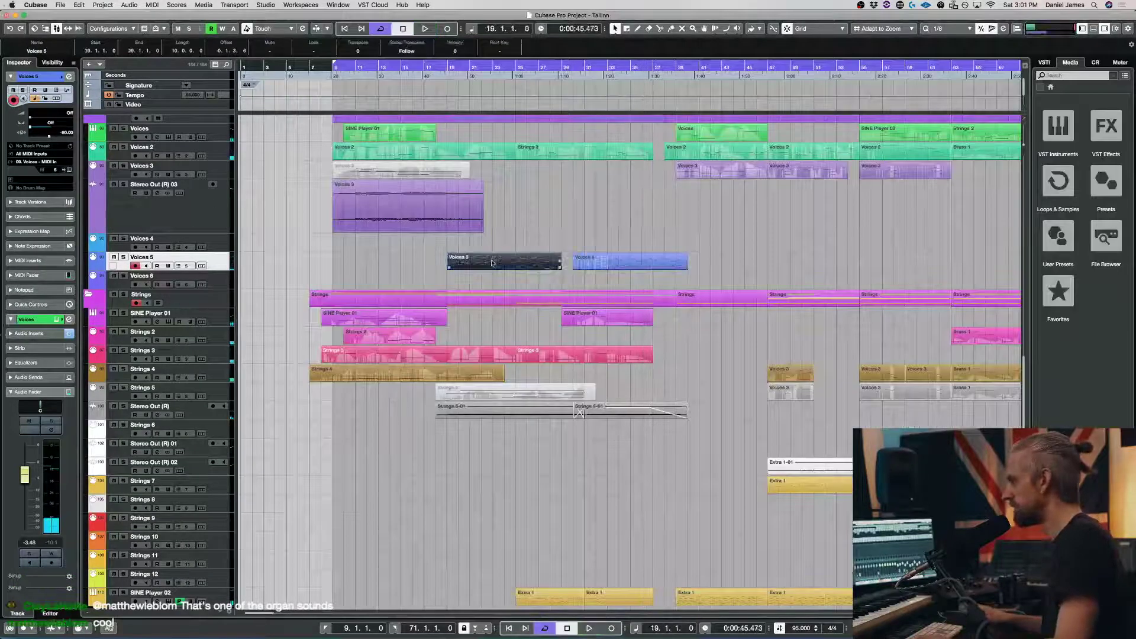
{"action": "key", "text": "Return"}
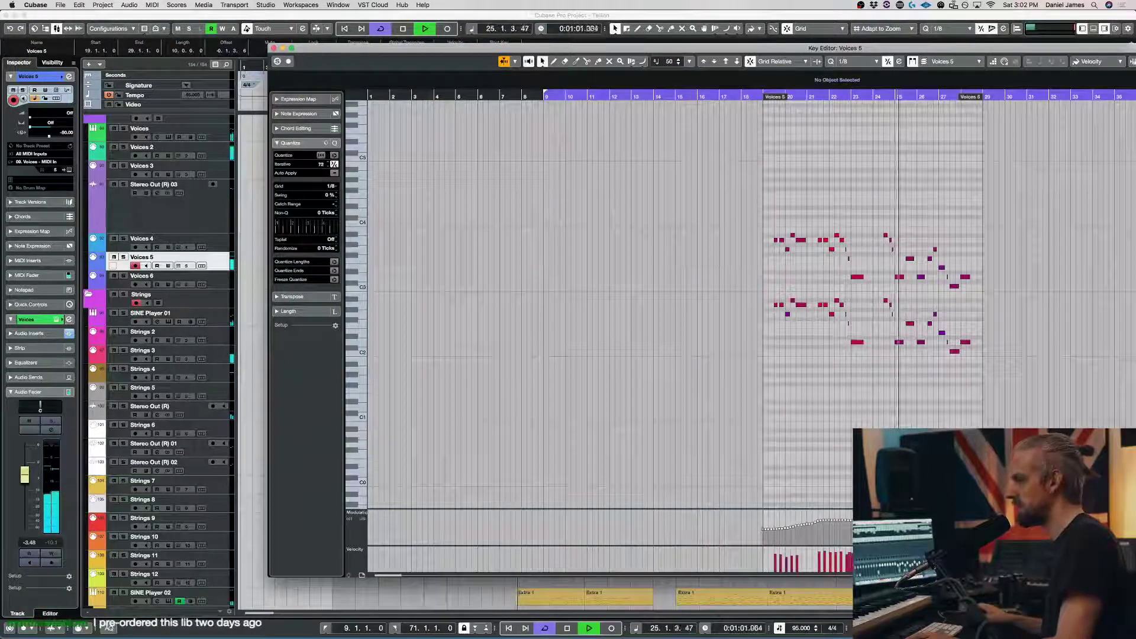
{"action": "key", "text": "space"}
{"action": "left_click_drag", "start_coordinate": [742, 282], "coordinate": [1025, 192]}
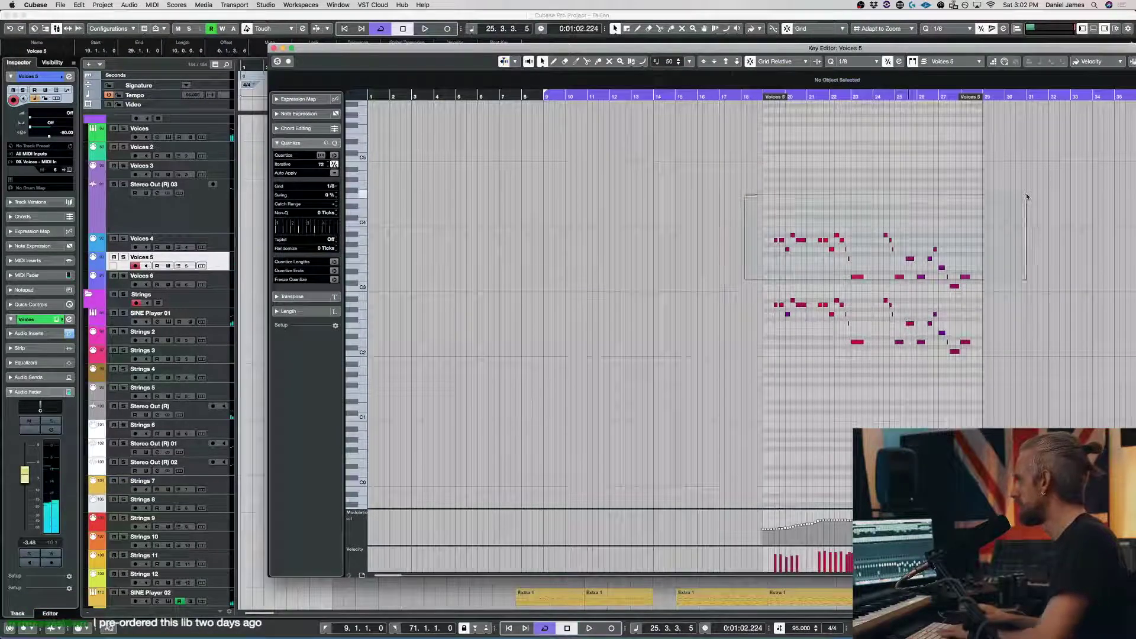
{"action": "key", "text": "shift+Down"}
{"action": "left_click_drag", "start_coordinate": [957, 255], "coordinate": [957, 252]}
{"action": "key", "text": "shift+Down"}
{"action": "key", "text": "shift+Down"}
Add passing notes to the Voices 5 copy in bars 31 and 32 and two descending notes leading to the long D1 note.
{"action": "key", "text": "space"}
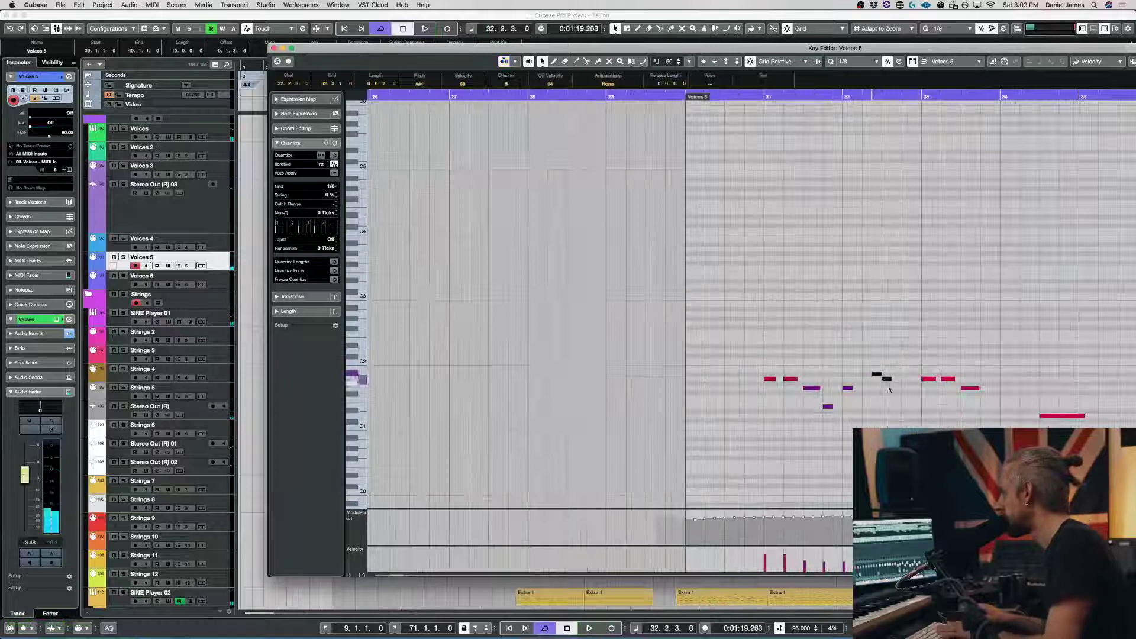
{"action": "mouse_move", "coordinate": [892, 387]}
{"action": "left_mouse_down"}
{"action": "mouse_move", "coordinate": [872, 363]}
{"action": "mouse_move", "coordinate": [881, 376]}
{"action": "left_mouse_up"}
{"action": "scroll", "coordinate": [885, 380], "scroll_direction": "right", "scroll_amount": 5}
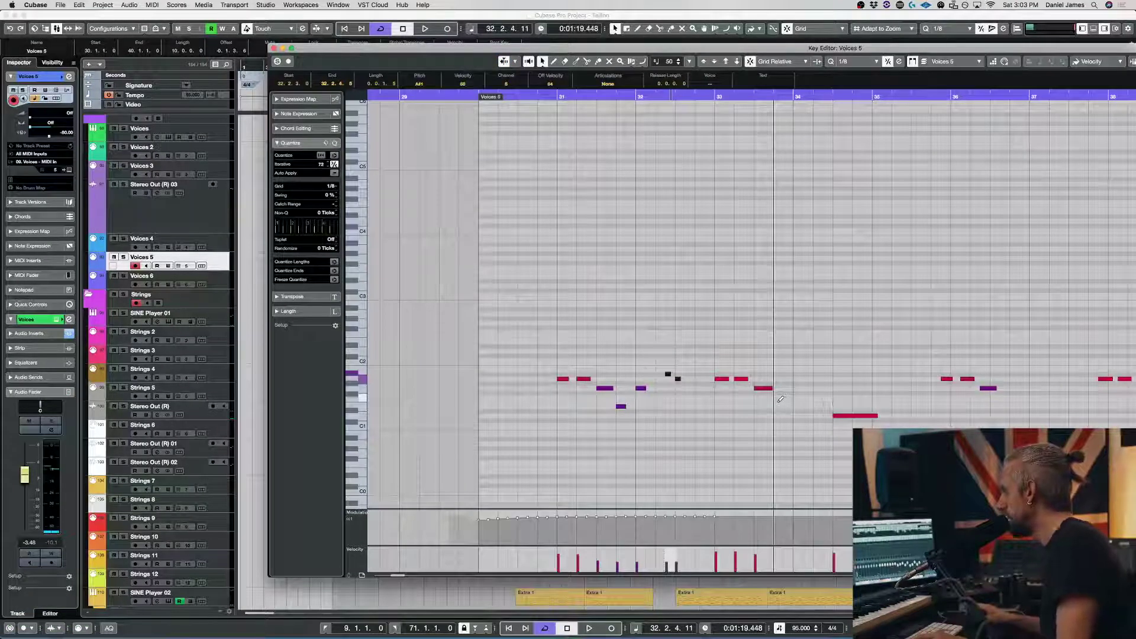
{"action": "left_click", "coordinate": [779, 397]}
{"action": "left_click", "coordinate": [798, 407]}
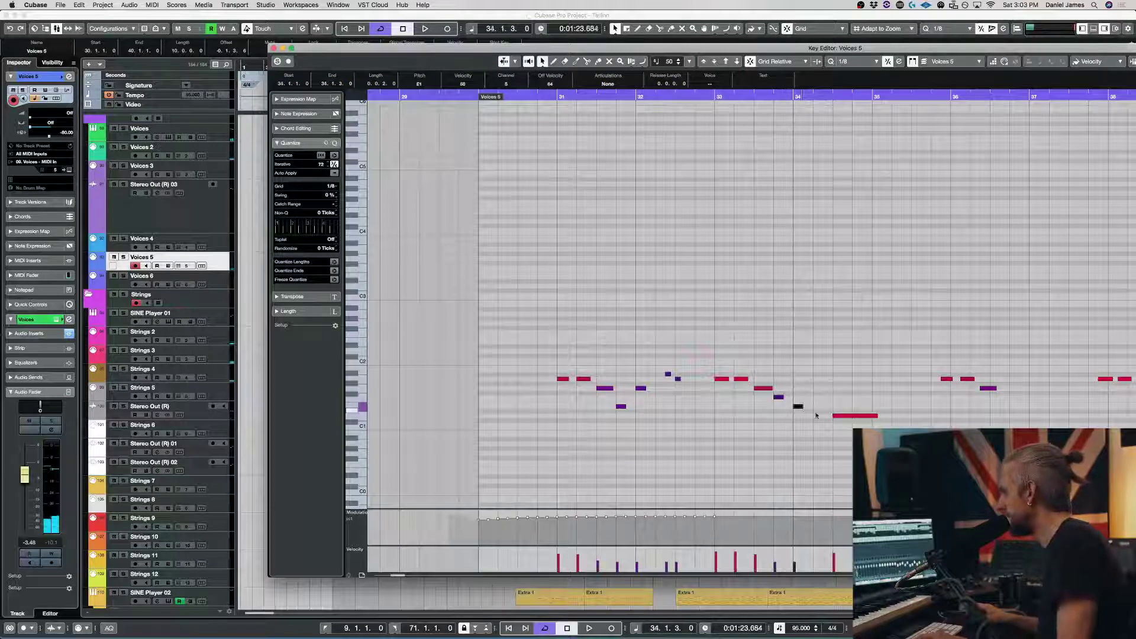
Split the long D1 note in bar 34 into two shorter repeated notes.
{"action": "left_click", "coordinate": [865, 417]}
{"action": "left_click", "coordinate": [861, 417]}
{"action": "left_click_drag", "start_coordinate": [868, 417], "coordinate": [870, 417]}
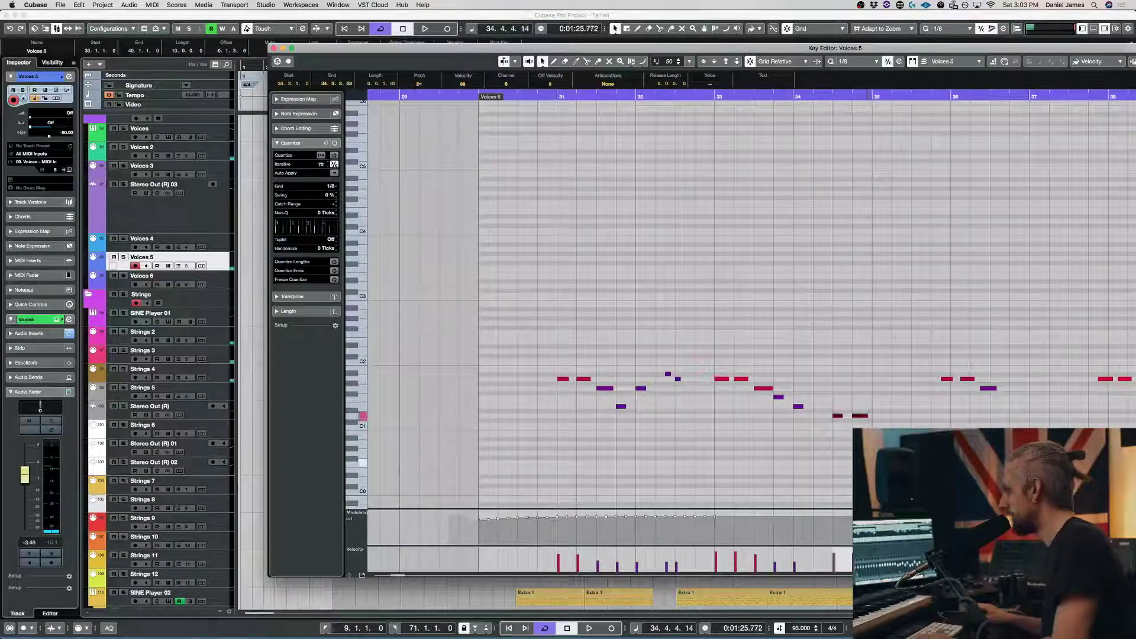
Replace the Voices 5 notes from bar 36 with a copy of the edited phrase from bar 31 and play the arrangement.
{"action": "key", "text": "g"}
{"action": "key", "text": "g"}
{"action": "key", "text": "g"}
{"action": "left_click_drag", "start_coordinate": [1032, 423], "coordinate": [697, 347]}
{"action": "key", "text": "ctrl+v"}
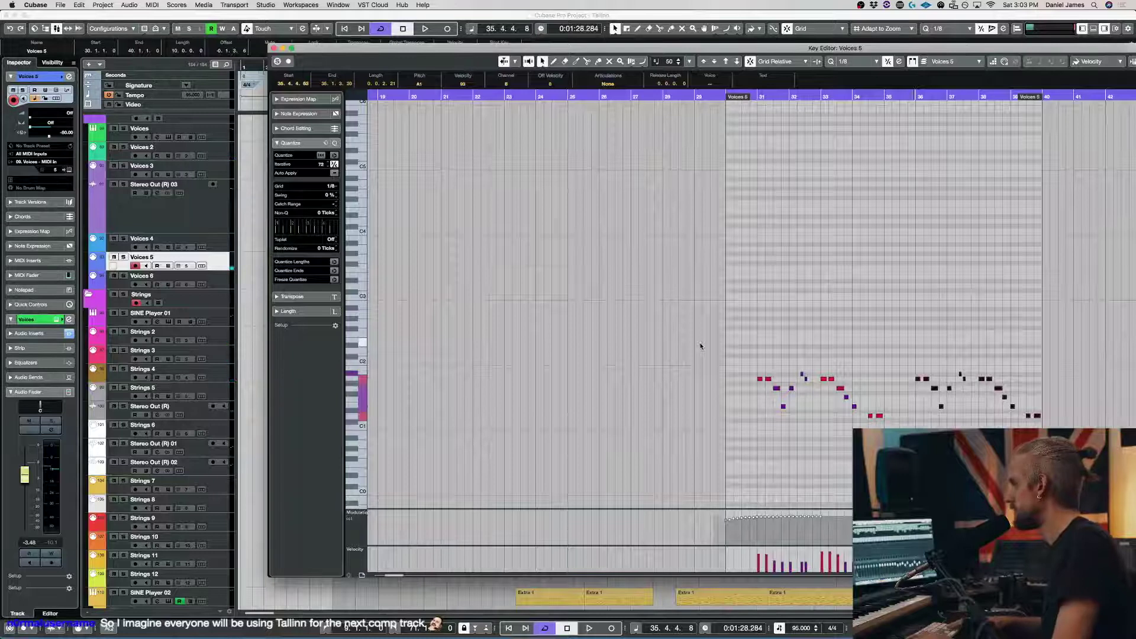
{"action": "key", "text": "super+w"}
{"action": "key", "text": "space"}
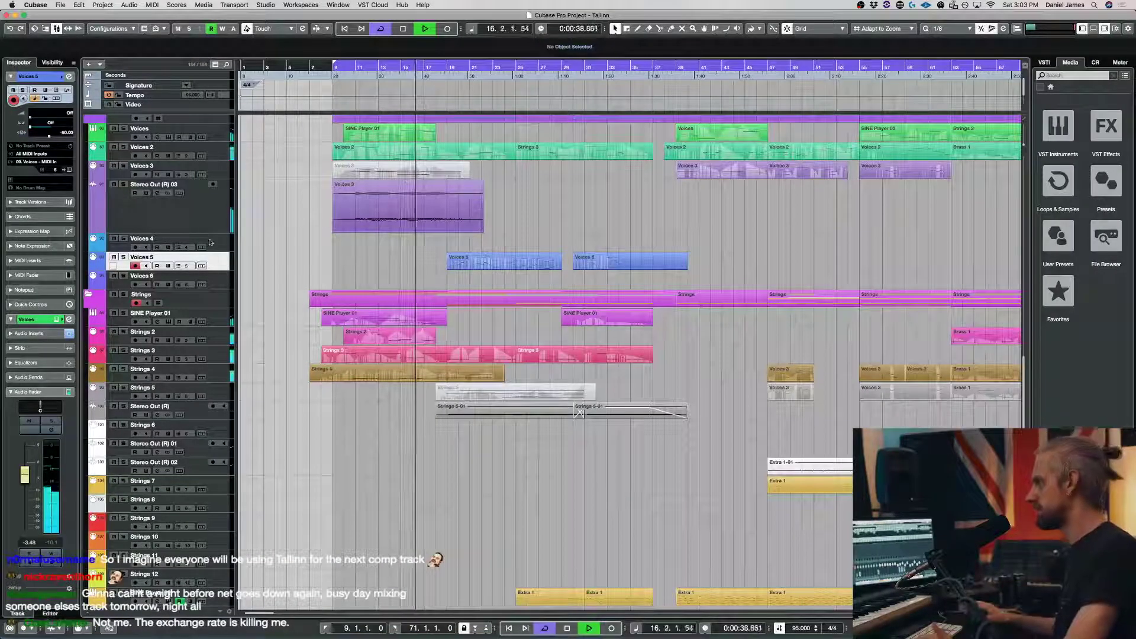
Open the channel settings of the Stereo Out (R) 03 track and reshape its EQ curve.
{"action": "left_click", "coordinate": [207, 219]}
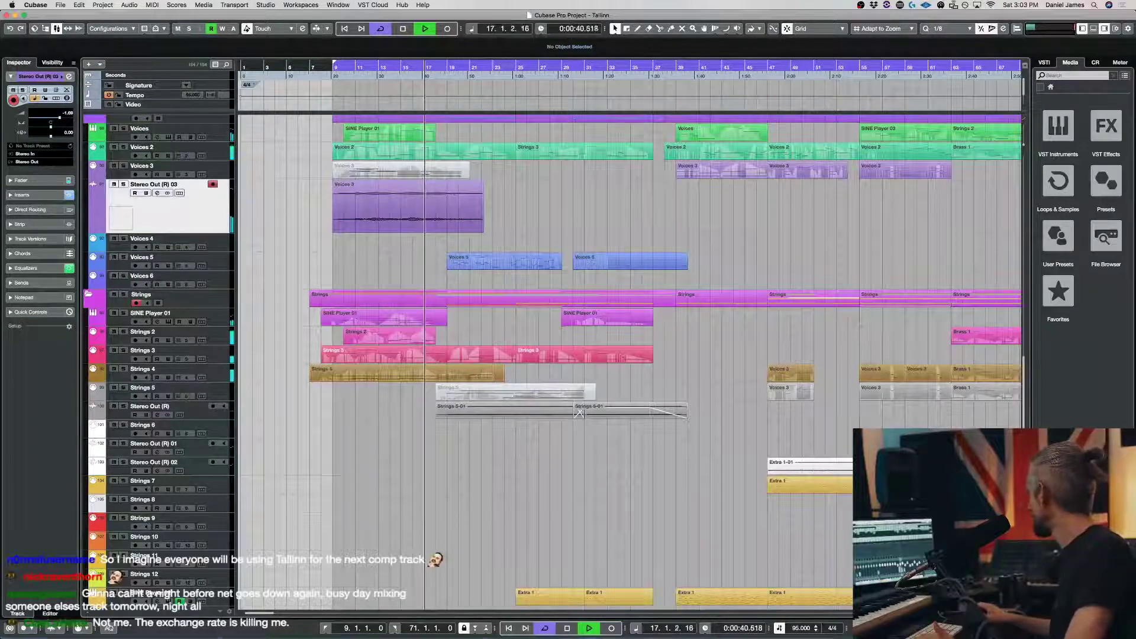
{"action": "left_click", "coordinate": [156, 193]}
{"action": "left_click_drag", "start_coordinate": [311, 366], "coordinate": [314, 365]}
{"action": "left_click_drag", "start_coordinate": [561, 354], "coordinate": [550, 350]}
{"action": "left_click_drag", "start_coordinate": [369, 353], "coordinate": [406, 336]}
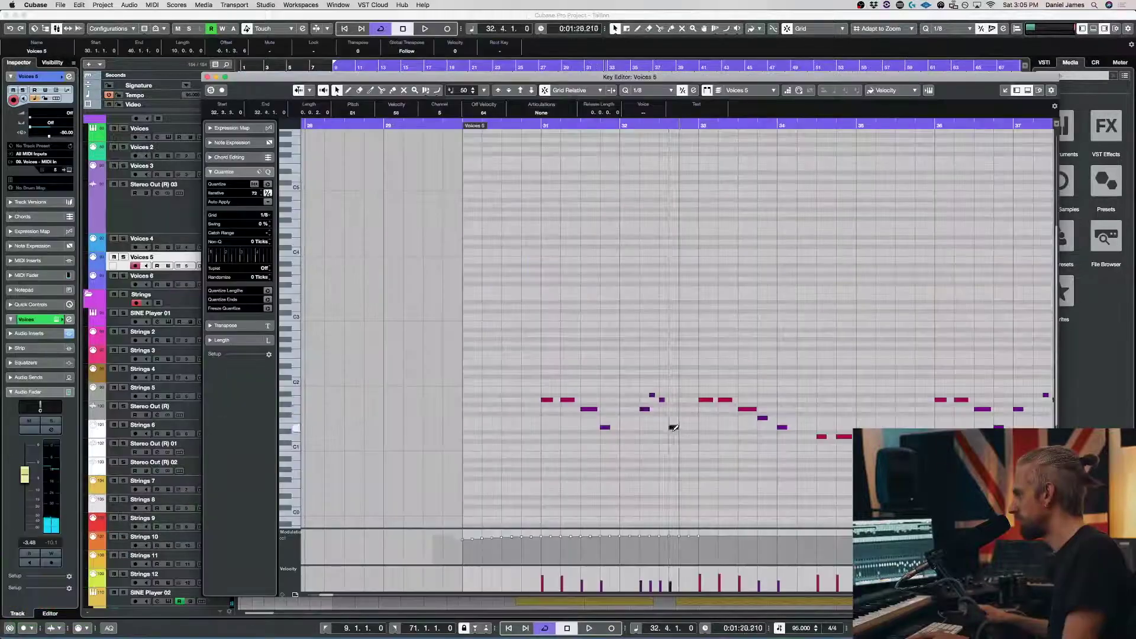
Add an E1 note in bar 32 of the Voices 5 copy and update the repeated phrase from bar 36 to match.
{"action": "scroll", "coordinate": [766, 467], "scroll_direction": "right", "scroll_amount": 5}
{"action": "scroll", "coordinate": [779, 464], "scroll_direction": "down", "scroll_amount": 3}
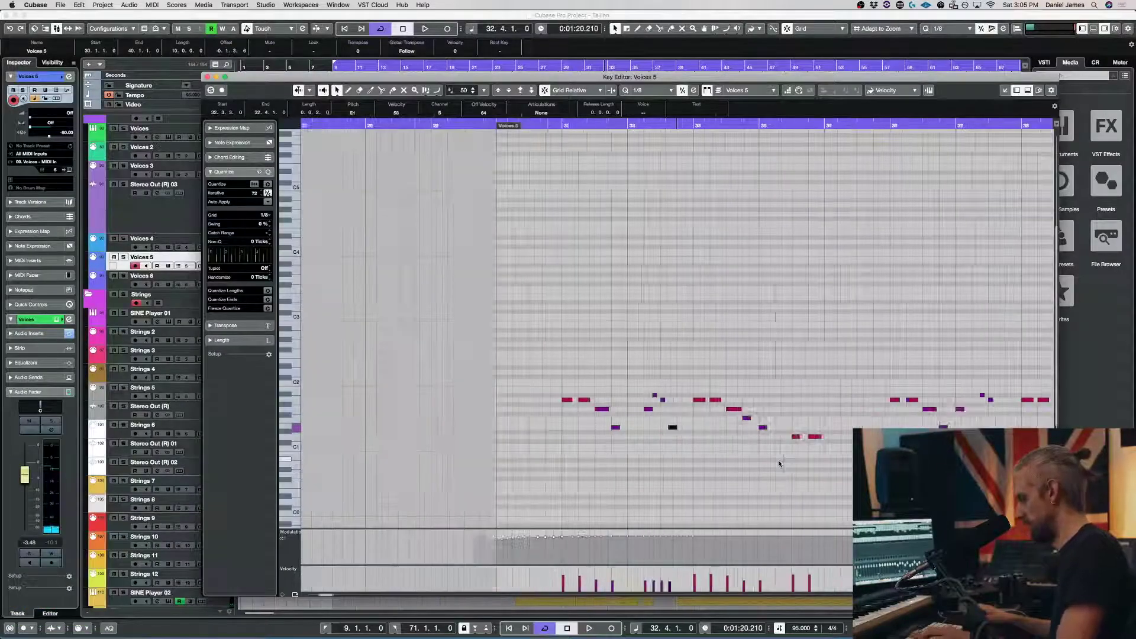
{"action": "left_click_drag", "start_coordinate": [773, 330], "coordinate": [944, 421]}
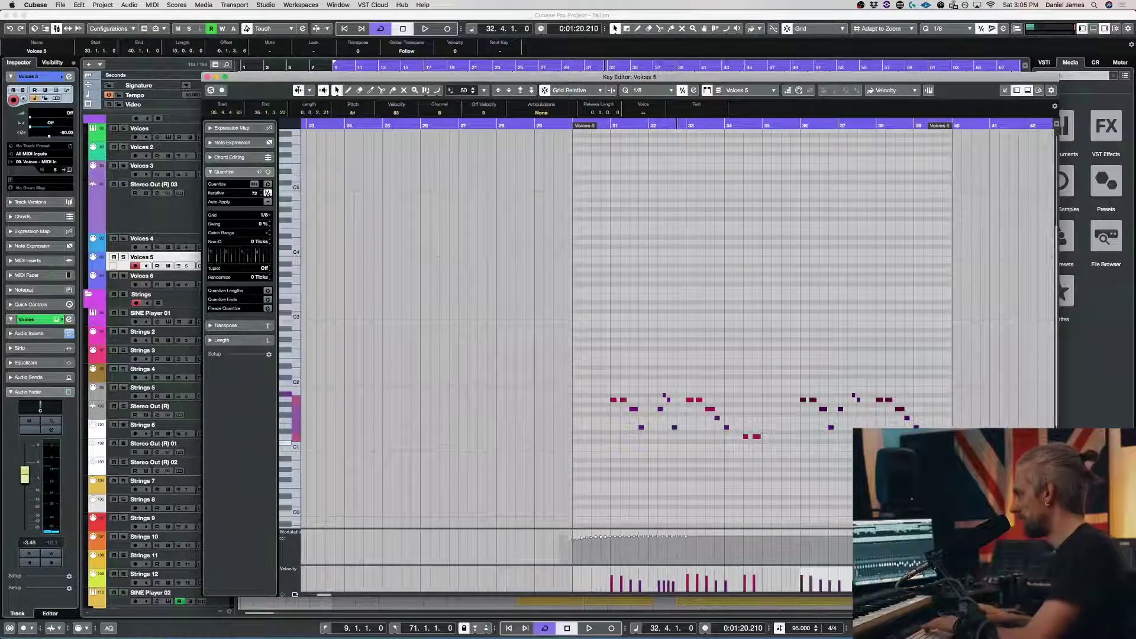
{"action": "key", "text": "Delete"}
{"action": "key", "text": "space"}
{"action": "key", "text": "ctrl+z"}
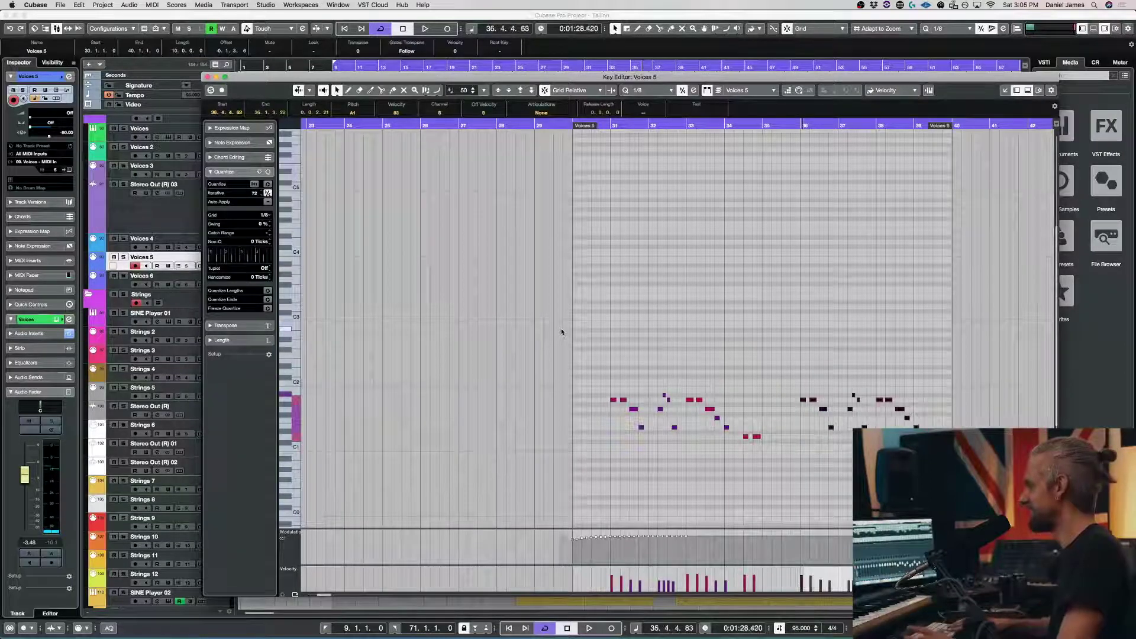
{"action": "key", "text": "space"}
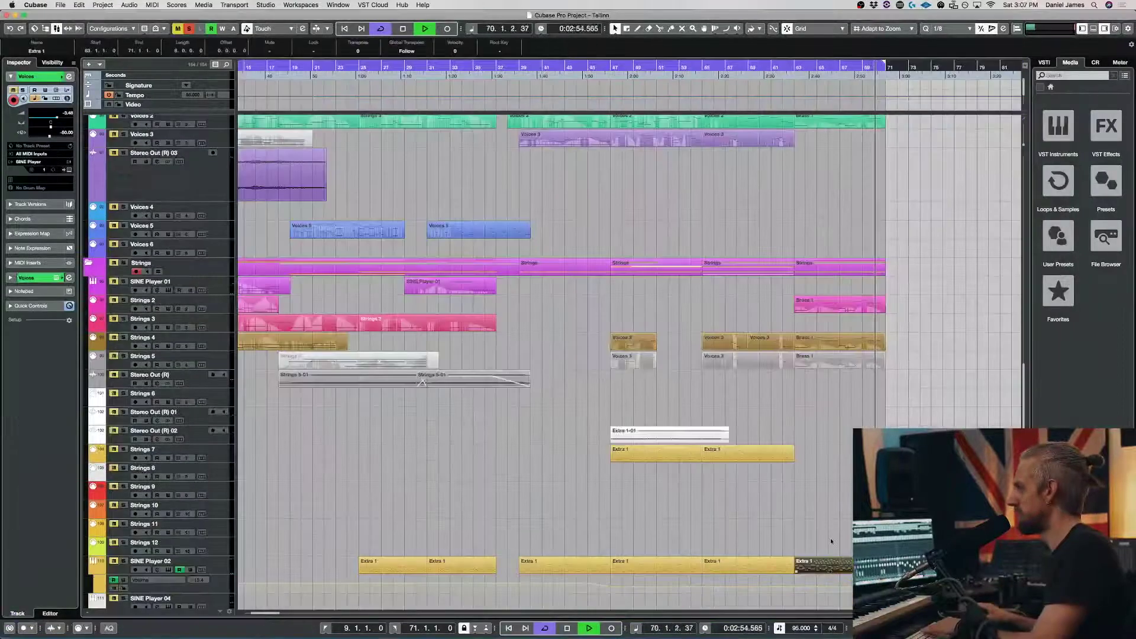
Clear all solo states and delete the events starting at bar 63 on the SINE Player 02 and Extra 1 tracks.
{"action": "key", "text": "space"}
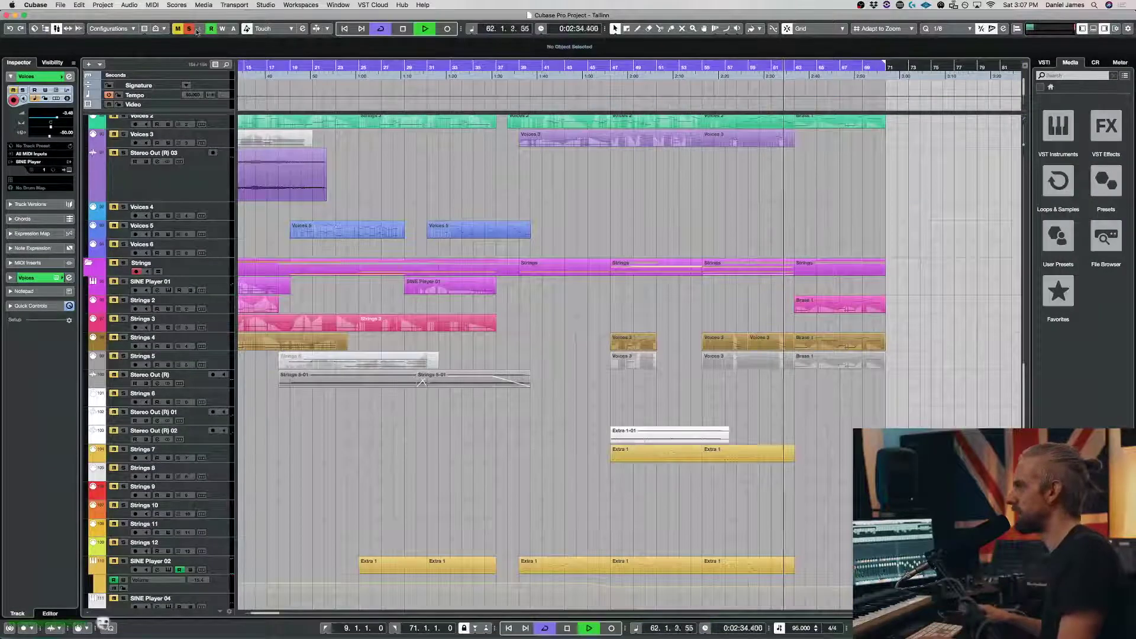
{"action": "left_click", "coordinate": [189, 28]}
{"action": "scroll", "coordinate": [852, 343], "scroll_direction": "down", "scroll_amount": 10}
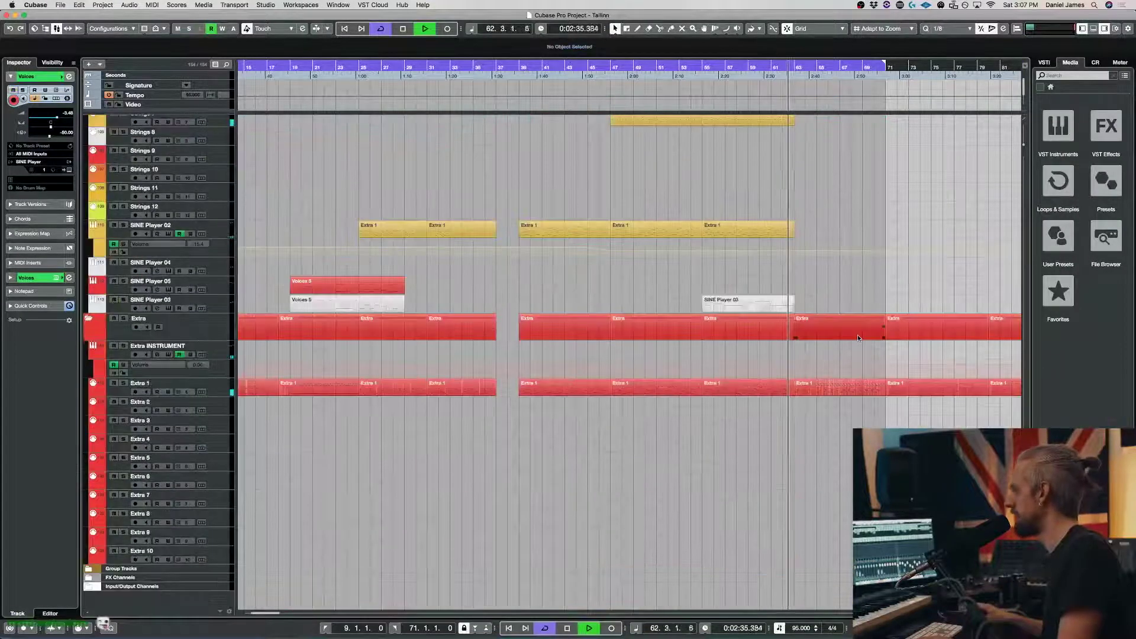
{"action": "left_click", "coordinate": [834, 386]}
{"action": "key", "text": "Delete"}
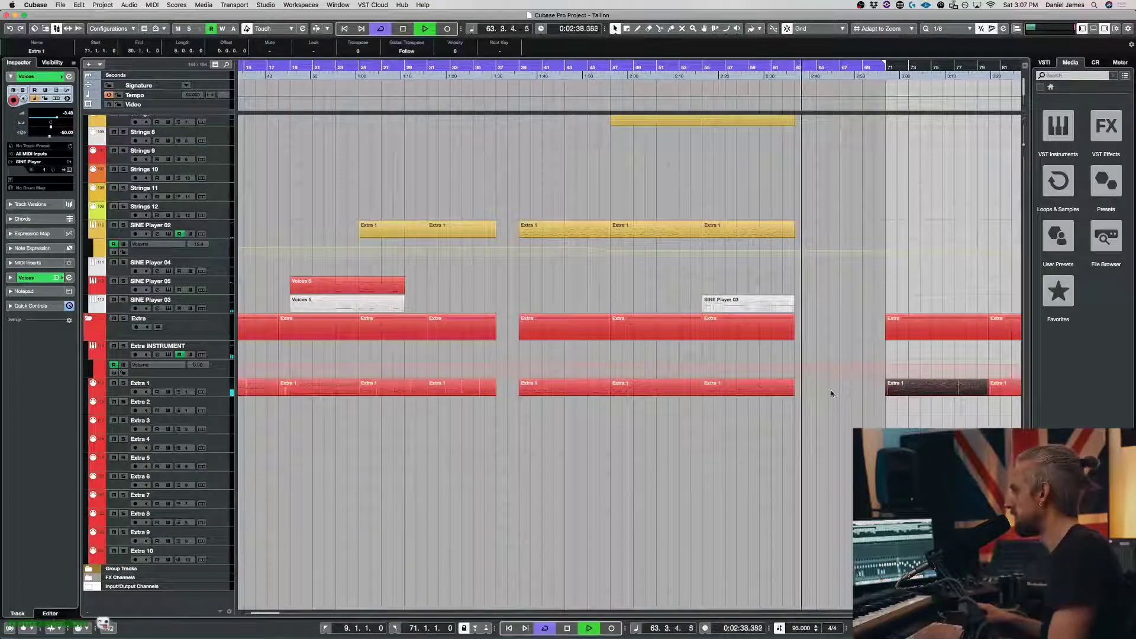
Play the section from bar 63 to bar 71 while reviewing the strings parts, with the Strings 3 track selected.
{"action": "scroll", "coordinate": [830, 389], "scroll_direction": "up", "scroll_amount": 15}
{"action": "scroll", "coordinate": [832, 387], "scroll_direction": "up", "scroll_amount": 3}
{"action": "scroll", "coordinate": [274, 261], "scroll_direction": "down", "scroll_amount": 15}
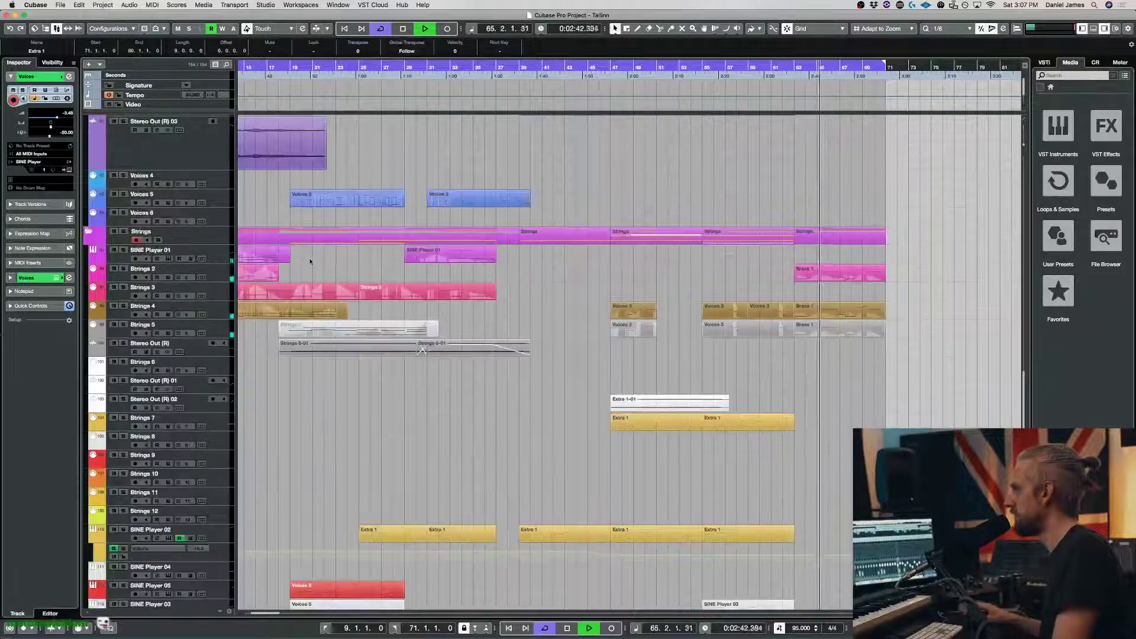
{"action": "scroll", "coordinate": [310, 261], "scroll_direction": "up", "scroll_amount": 1}
{"action": "left_click", "coordinate": [223, 303]}
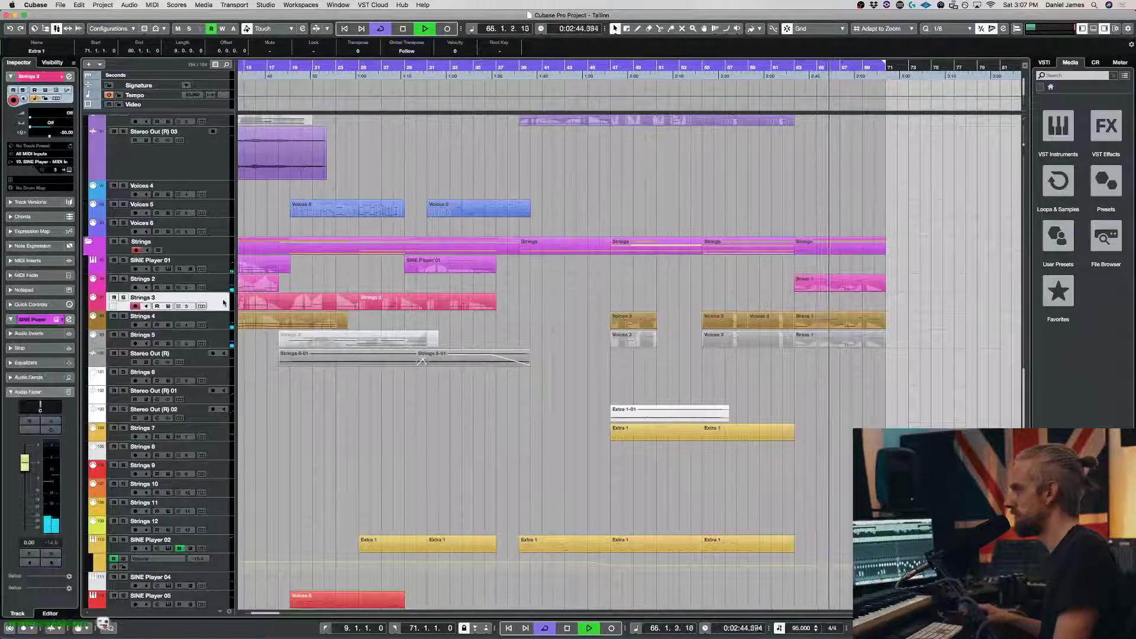
{"action": "key", "text": "space"}
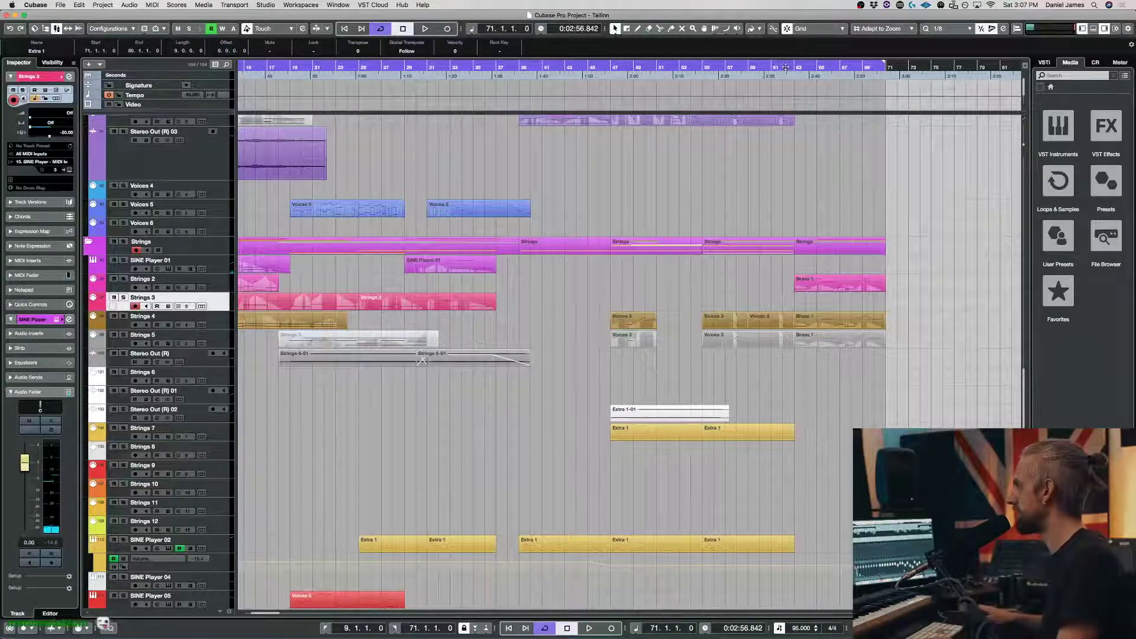
Extend the Extra 1 event at bar 55 to bar 67, draw a low D0 note at bar 63 and lengthen it.
{"action": "key", "text": "KP_Multiply"}
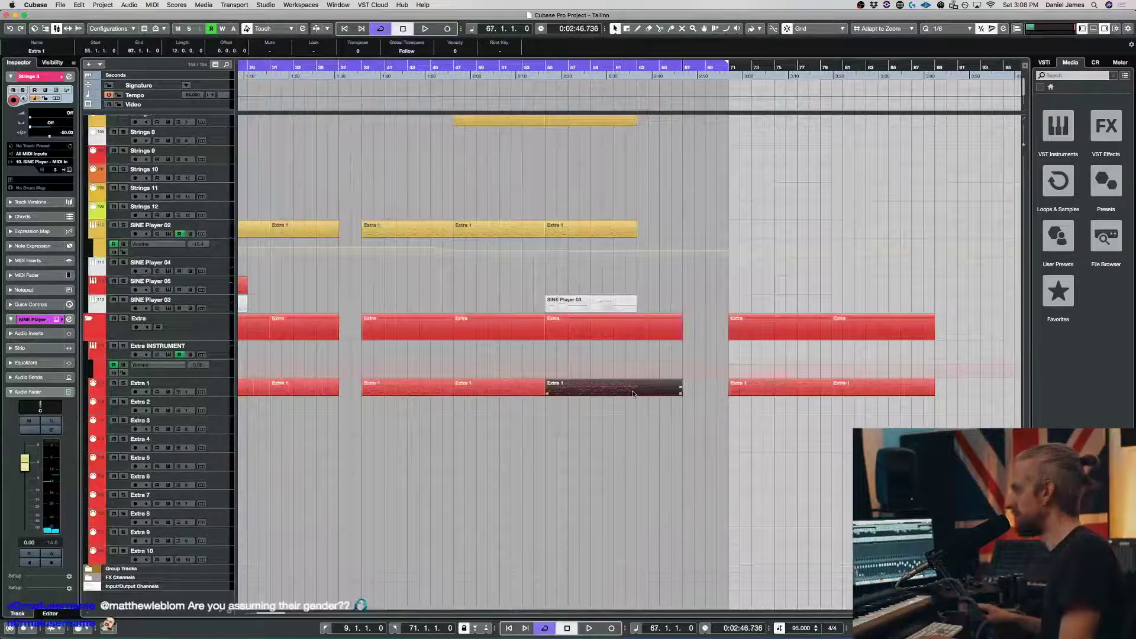
{"action": "double_click", "coordinate": [633, 394]}
{"action": "left_click", "coordinate": [607, 492], "text": "alt"}
{"action": "left_click_drag", "start_coordinate": [613, 506], "coordinate": [597, 461]}
{"action": "key", "text": "shift+Down"}
{"action": "scroll", "coordinate": [603, 467], "scroll_direction": "down", "scroll_amount": 3}
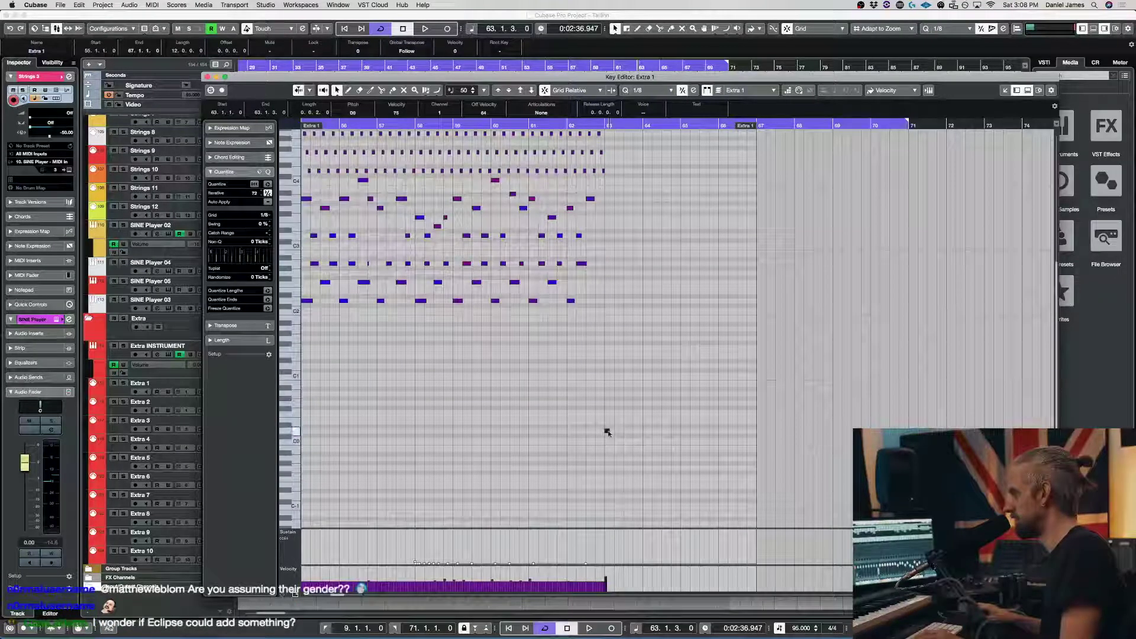
{"action": "left_click_drag", "start_coordinate": [607, 431], "coordinate": [724, 430]}
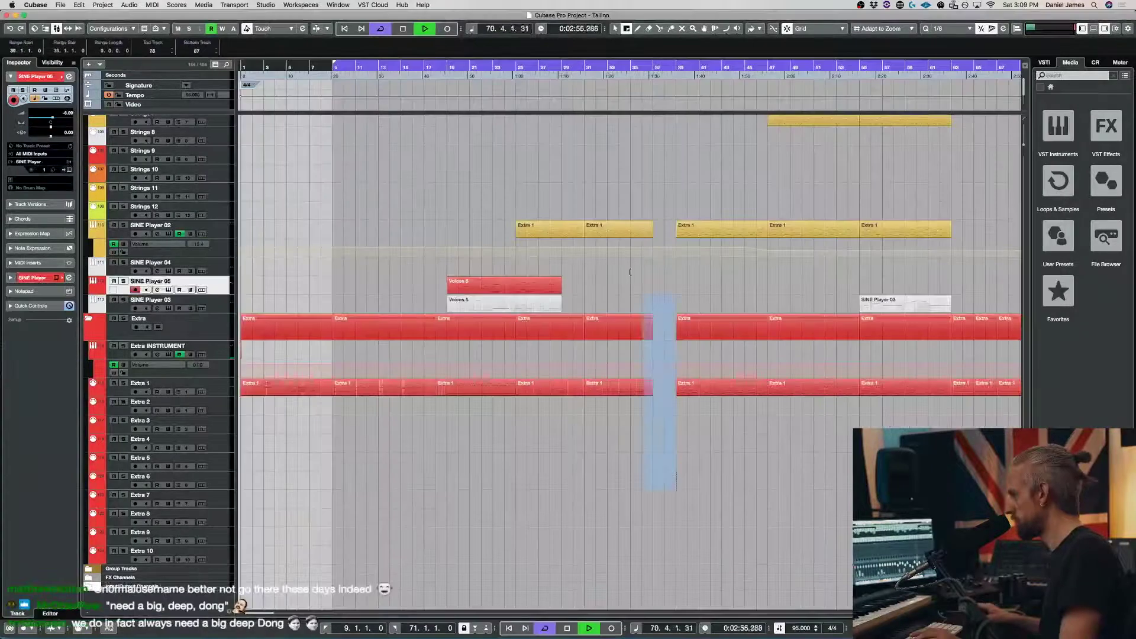
Select the range from bar 30 to bar 39 across all tracks and delete that time from the arrangement.
{"action": "scroll", "coordinate": [591, 355], "scroll_direction": "up", "scroll_amount": 15}
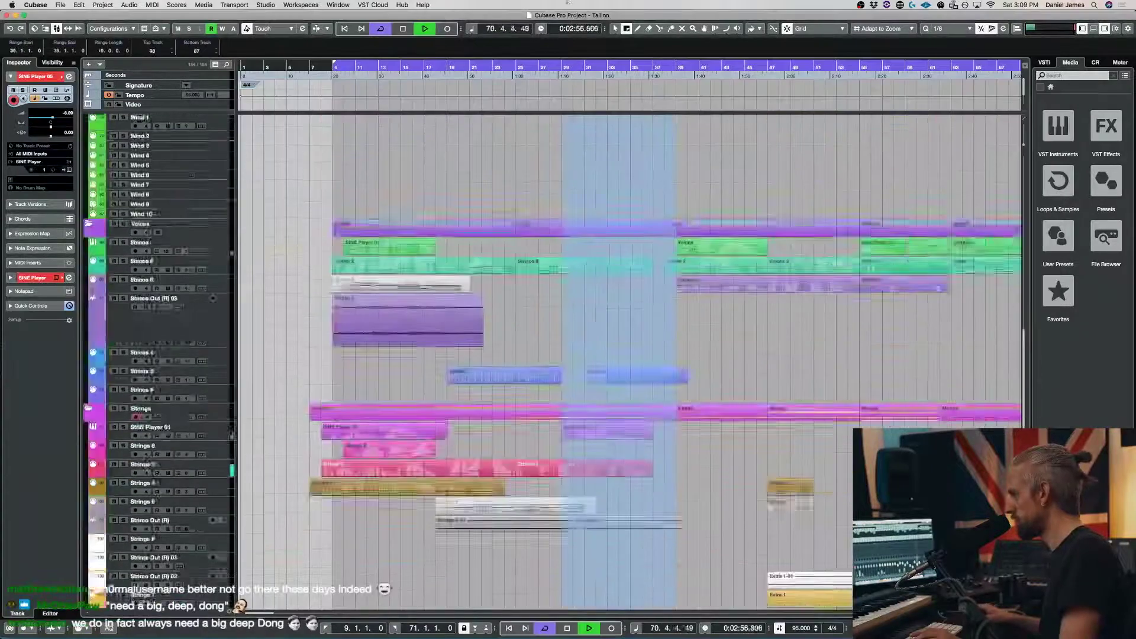
{"action": "left_click_drag", "start_coordinate": [591, 1], "coordinate": [574, 2]}
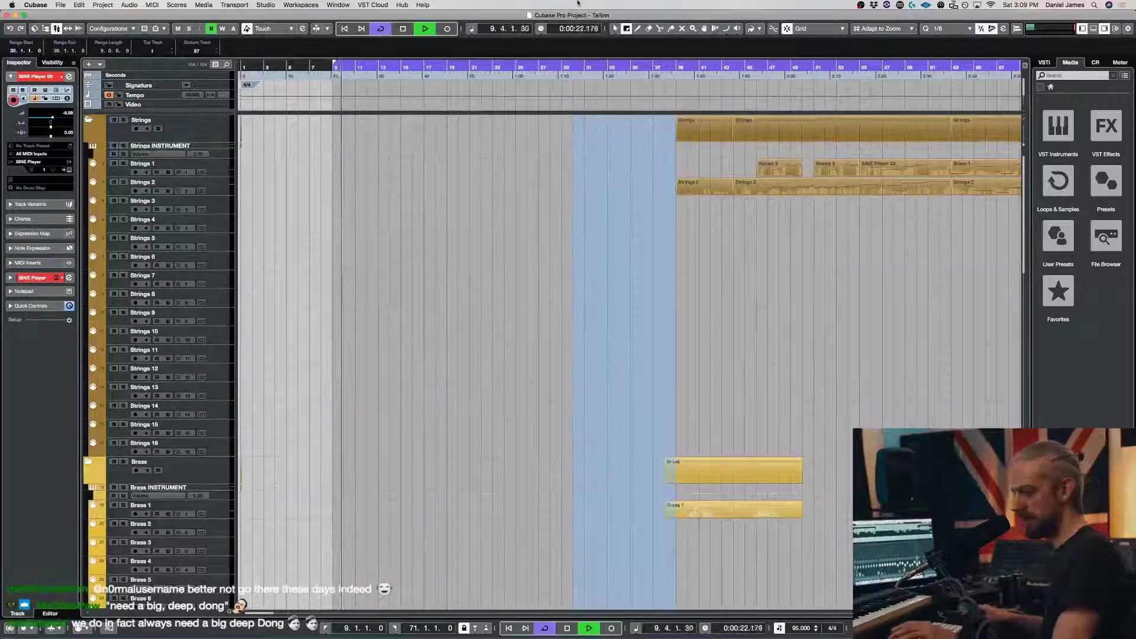
{"action": "key", "text": "shift+BackSpace"}
{"action": "scroll", "coordinate": [601, 231], "scroll_direction": "down", "scroll_amount": 5}
{"action": "scroll", "coordinate": [601, 231], "scroll_direction": "down", "scroll_amount": 10}
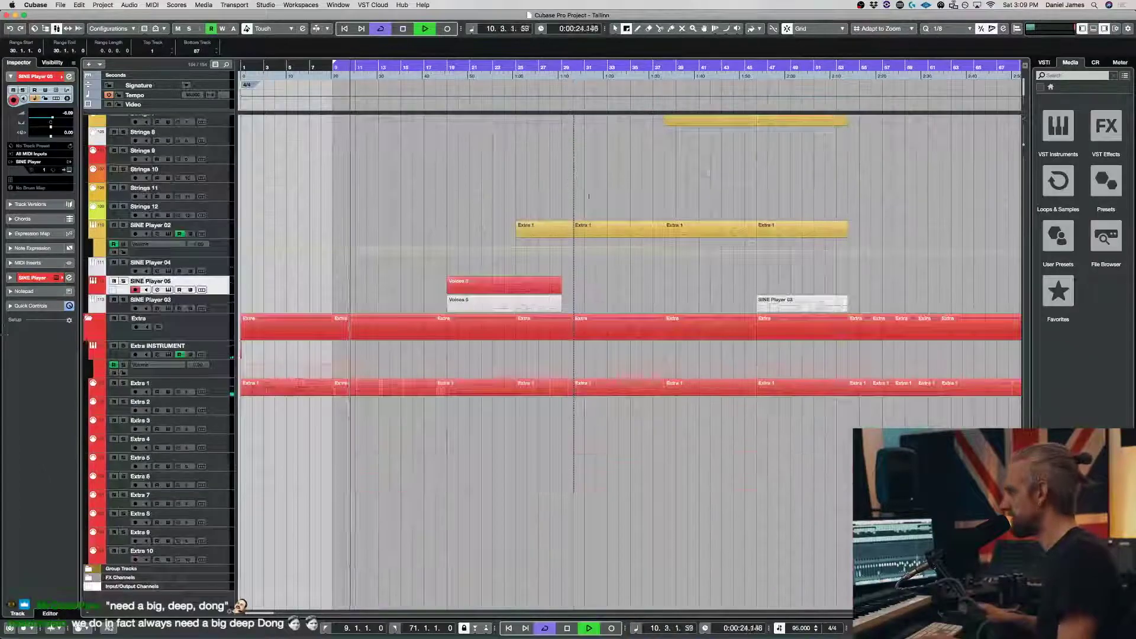
Load the True Strike Tubular Bells into the Percussion Extra instrument's Kontakt, alongside the CinePerc cymbals.
{"action": "scroll", "coordinate": [601, 231], "scroll_direction": "down", "scroll_amount": 10}
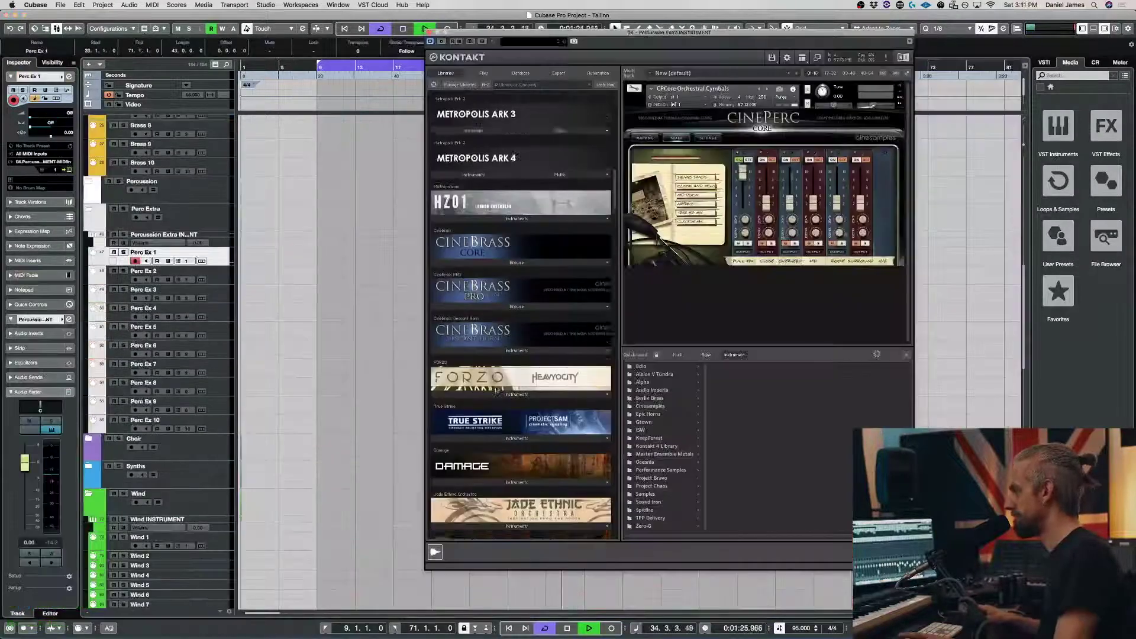
{"action": "scroll", "coordinate": [520, 296], "scroll_direction": "down", "scroll_amount": 3}
{"action": "left_click", "coordinate": [506, 347]}
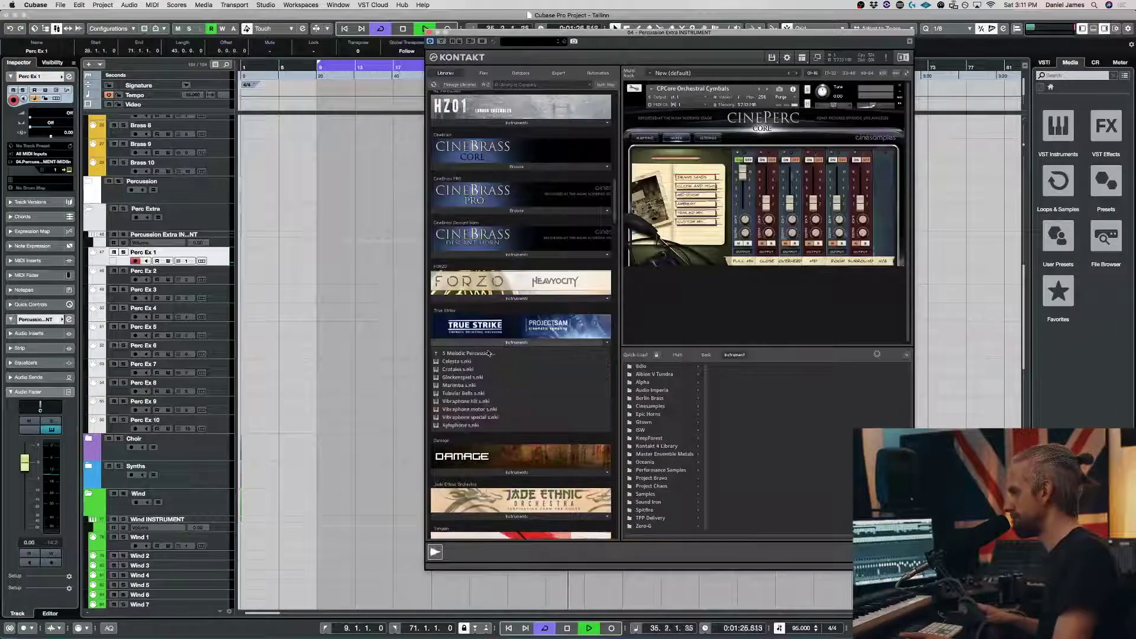
{"action": "double_click", "coordinate": [477, 393]}
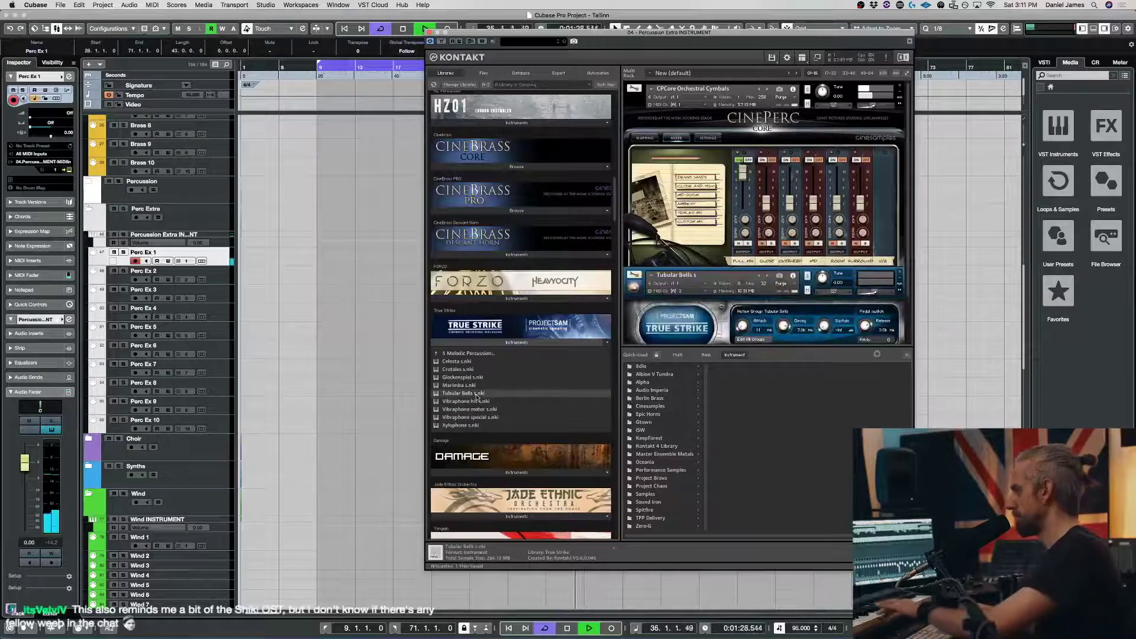
Select the Perc Ex 2 track for the tubular bells, open its part in the note editor and play it back.
{"action": "left_click", "coordinate": [227, 279]}
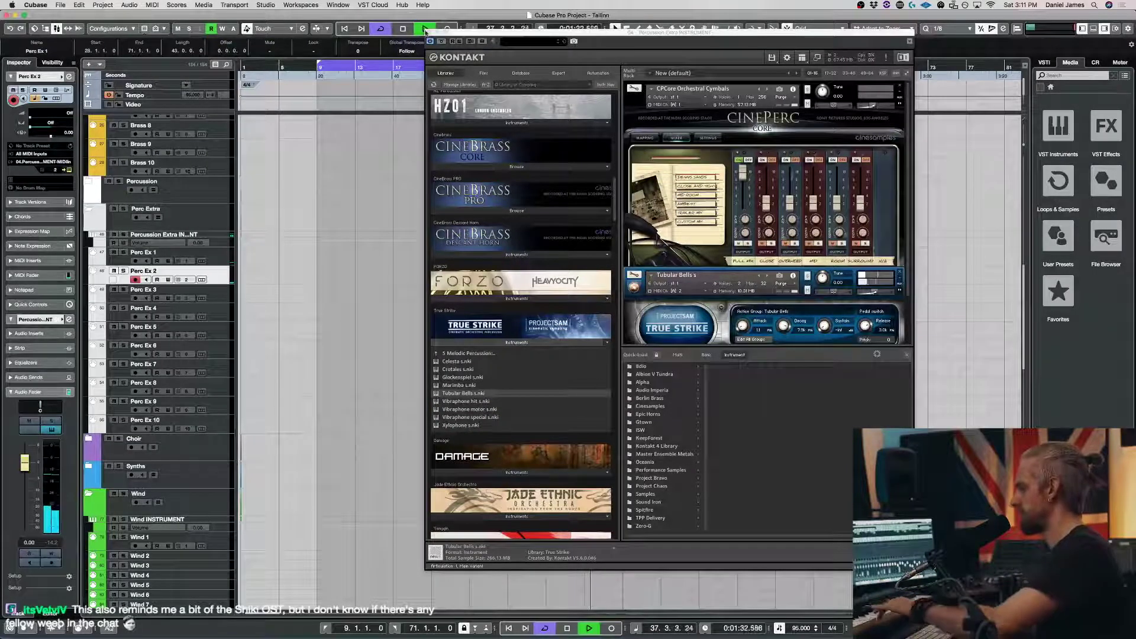
{"action": "key", "text": "space"}
{"action": "key", "text": "Return"}
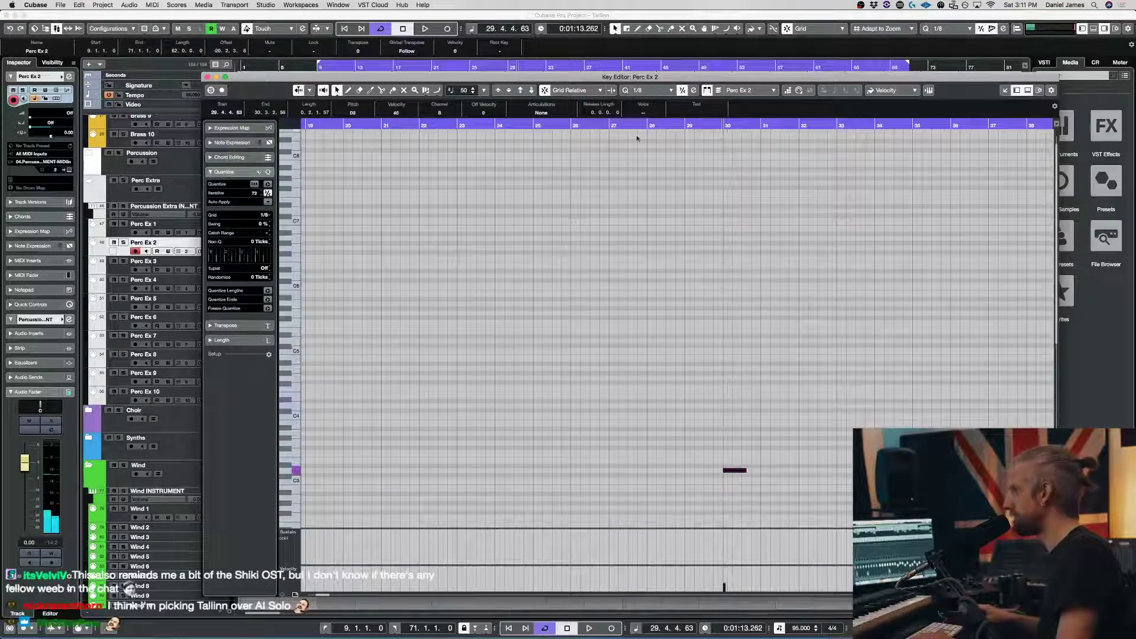
{"action": "key", "text": "space"}
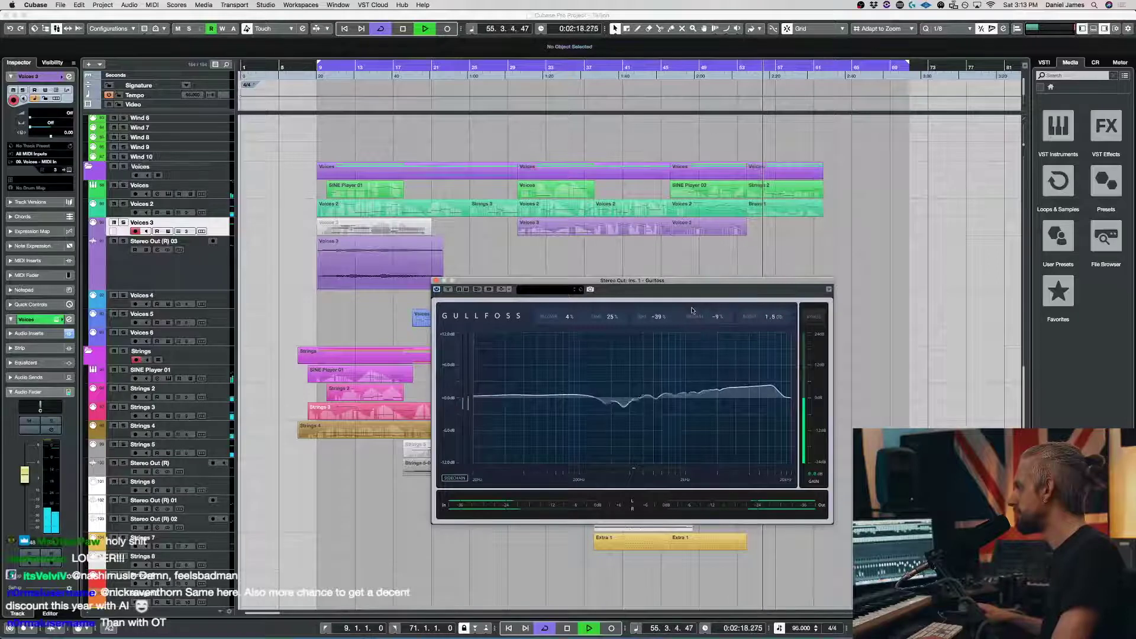
Close Gullfoss and reshape soothe2 on the stereo output: lower the low cut, set band 1 to 331 Hz, 4.2 dB and band 3 to 2k5 Hz, 4.9 dB.
{"action": "left_click", "coordinate": [436, 281]}
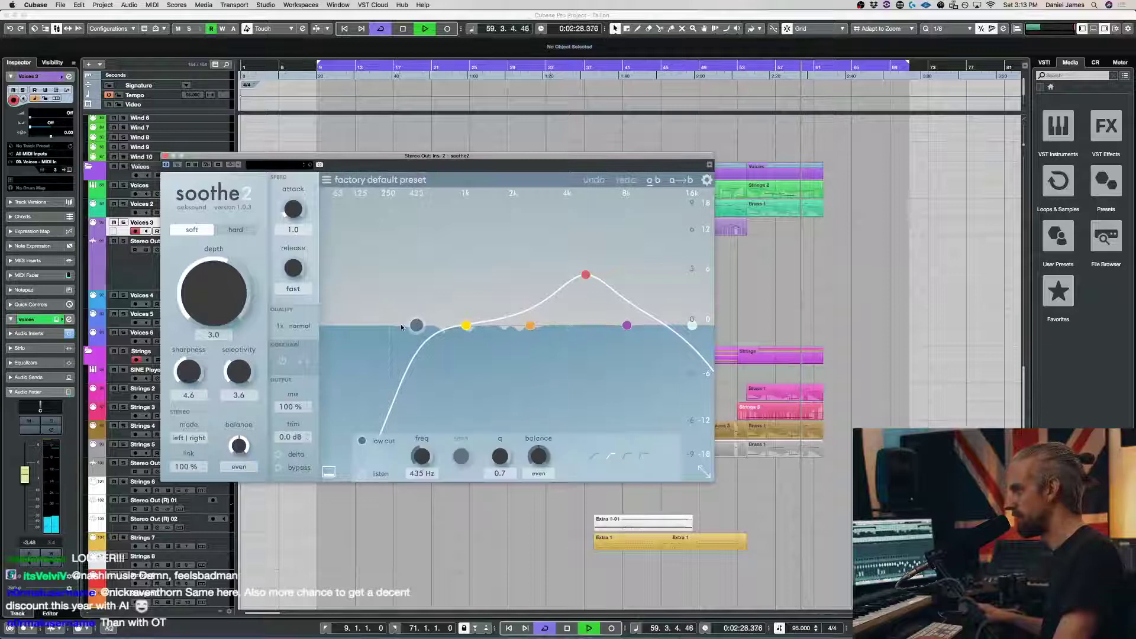
{"action": "left_click_drag", "start_coordinate": [416, 325], "coordinate": [323, 325]}
{"action": "left_click_drag", "start_coordinate": [467, 325], "coordinate": [397, 290]}
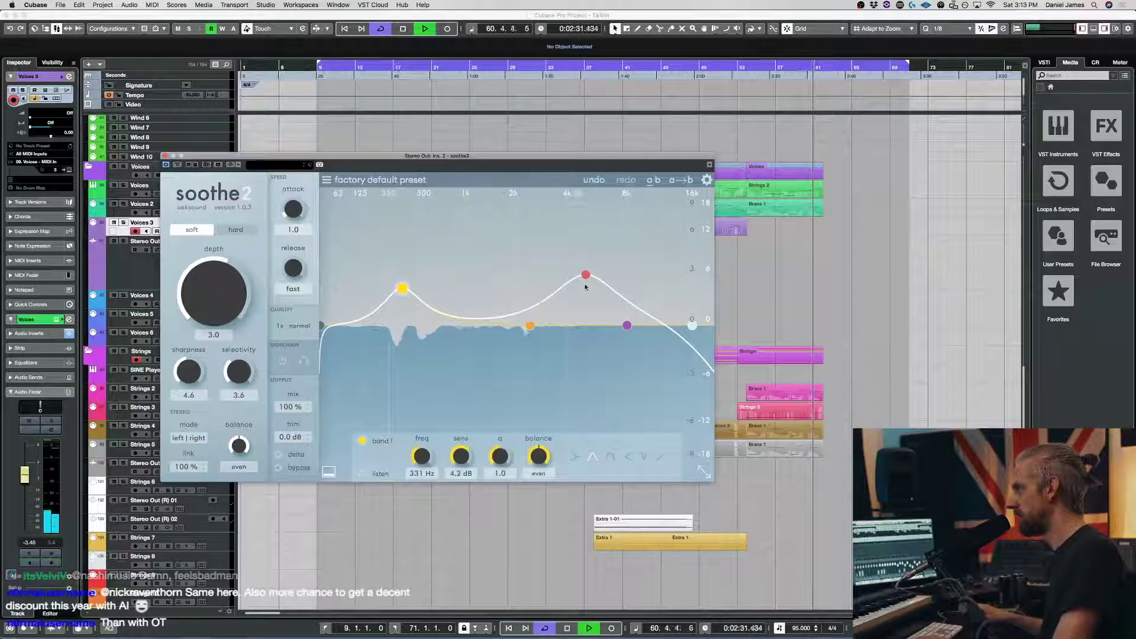
{"action": "left_click_drag", "start_coordinate": [586, 275], "coordinate": [531, 284]}
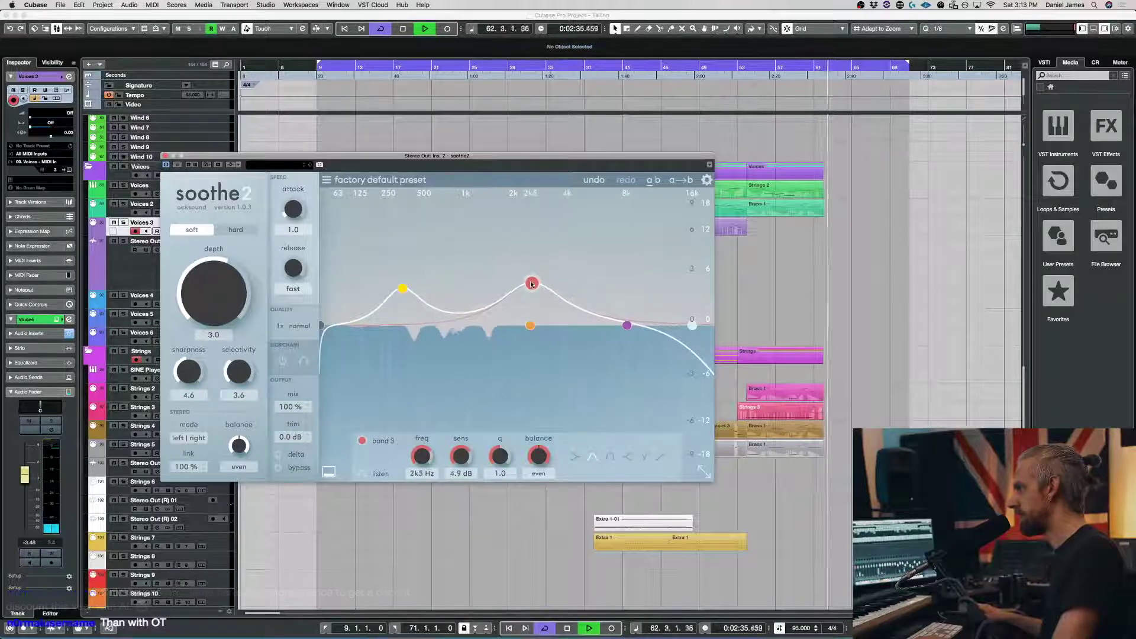
End the Extra 1 part at bar 71 and place a copy of its bar 62 event on the SINE Player 02 track.
{"action": "scroll", "coordinate": [770, 335], "scroll_direction": "down", "scroll_amount": 10}
{"action": "left_click", "coordinate": [876, 414]}
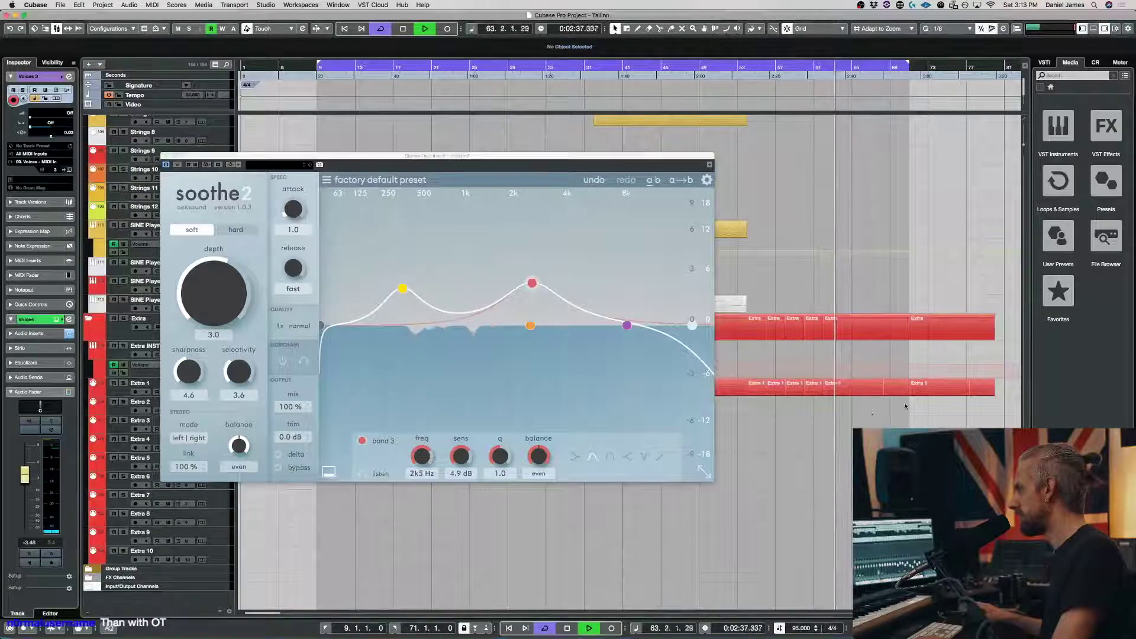
{"action": "left_click_drag", "start_coordinate": [972, 386], "coordinate": [921, 385]}
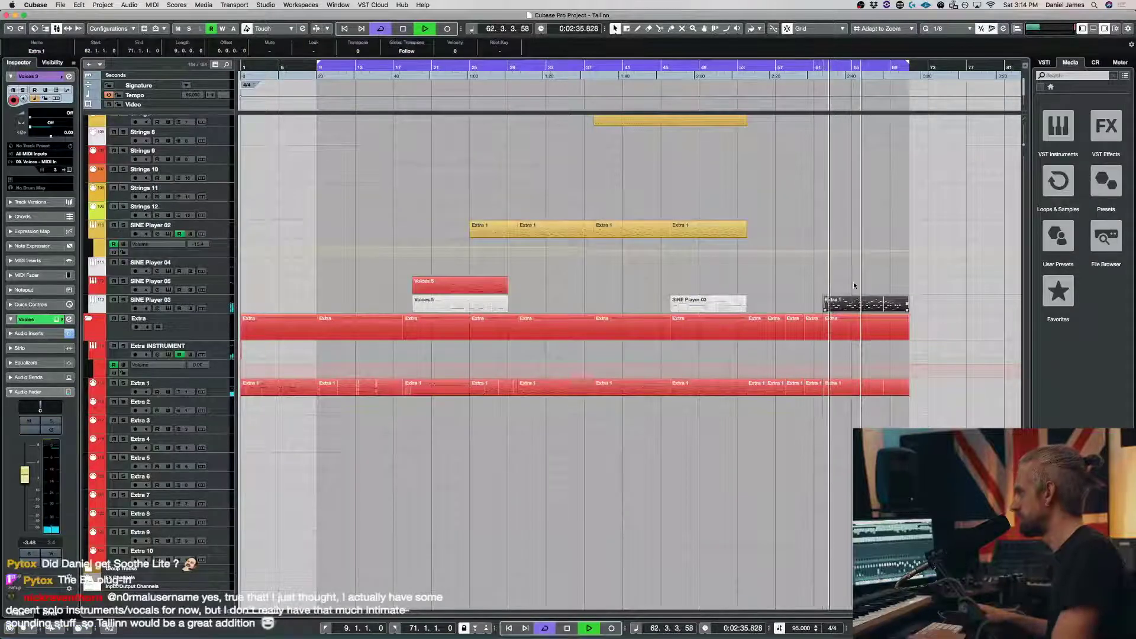
{"action": "left_click_drag", "start_coordinate": [854, 285], "coordinate": [854, 283]}
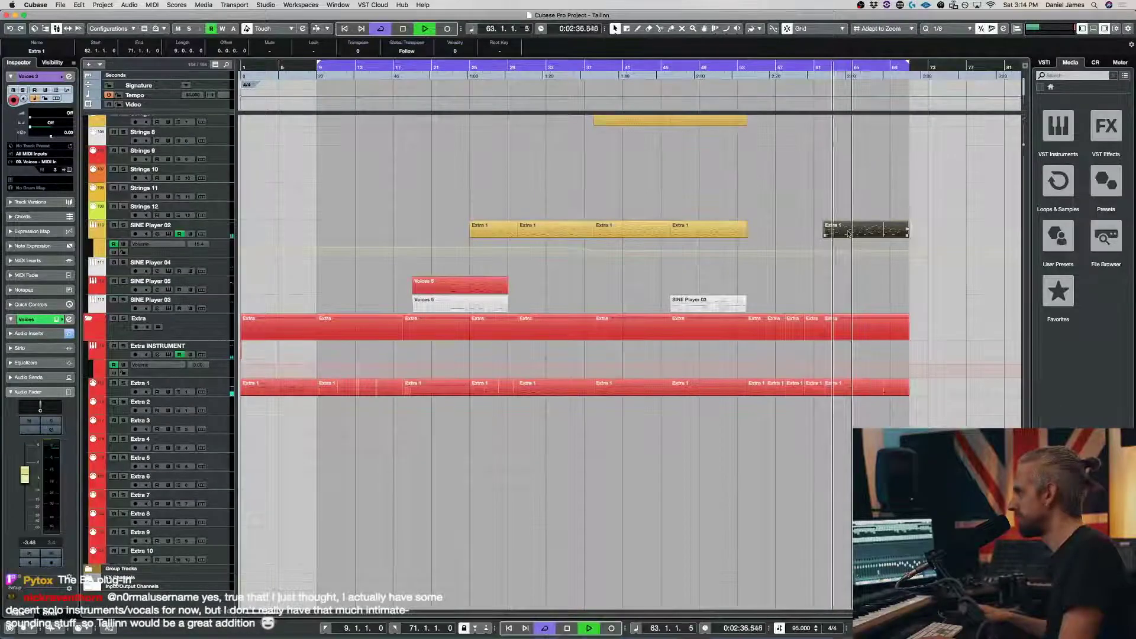
Stop playback and open the SINE Player 02 event at bar 62 in the note editor to examine its notes.
{"action": "double_click", "coordinate": [849, 233]}
{"action": "key", "text": "space"}
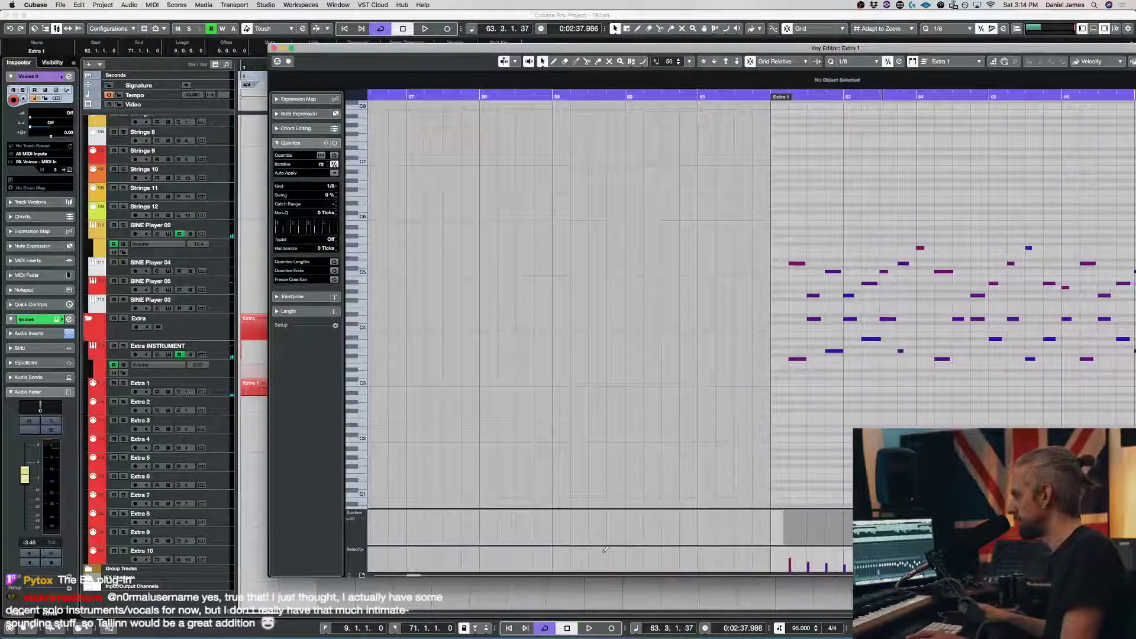
{"action": "scroll", "coordinate": [780, 535], "scroll_direction": "right", "scroll_amount": 10}
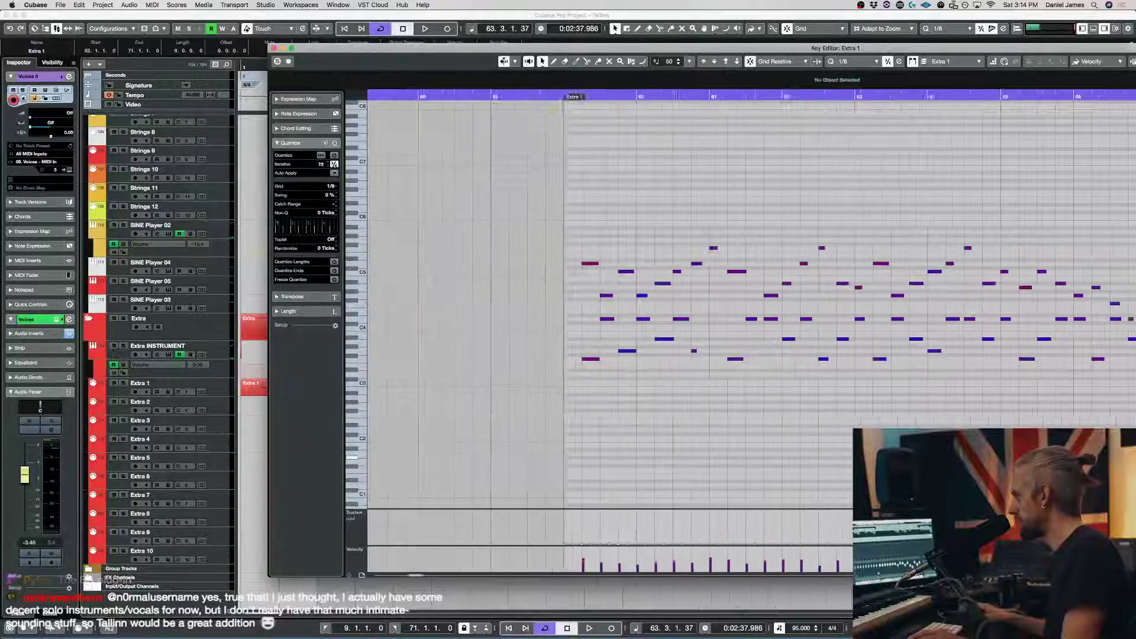
{"action": "scroll", "coordinate": [853, 408], "scroll_direction": "left", "scroll_amount": 3}
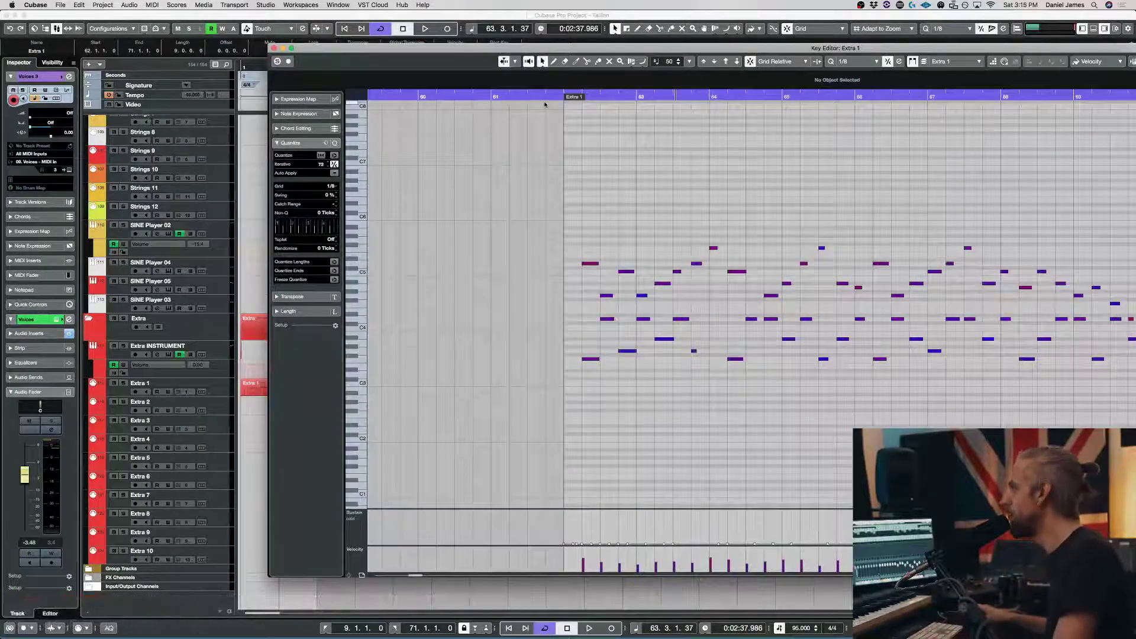
{"action": "scroll", "coordinate": [743, 350], "scroll_direction": "left", "scroll_amount": 5}
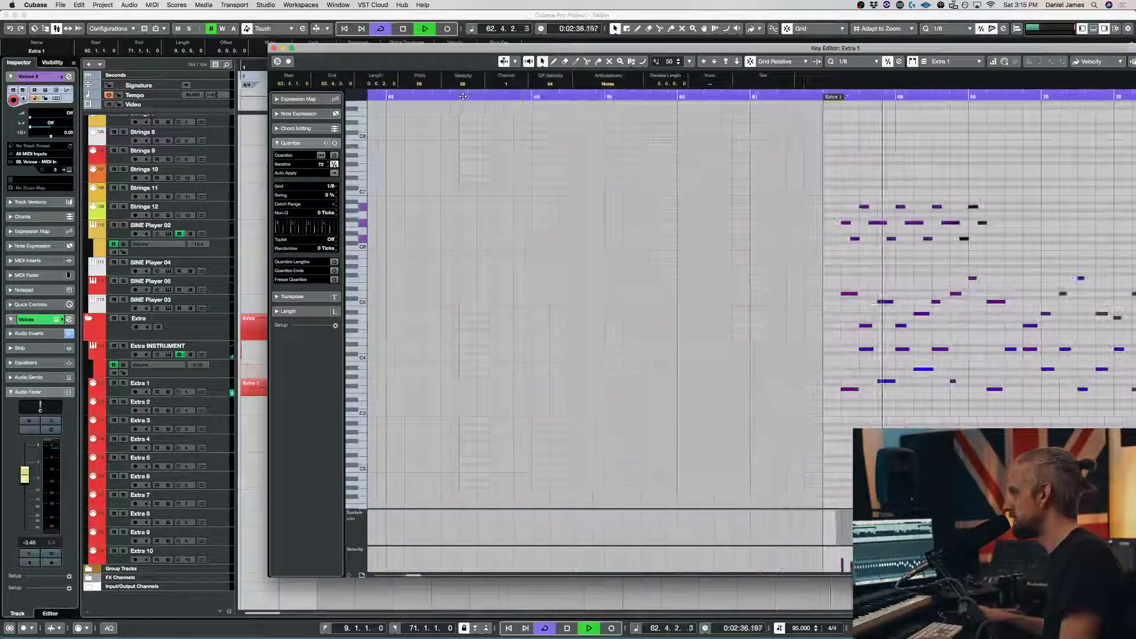
Select the high notes starting at bar 62, transpose them down four octaves and play them back.
{"action": "key", "text": "space"}
{"action": "left_click_drag", "start_coordinate": [777, 259], "coordinate": [1040, 151]}
{"action": "key", "text": "shift+Down"}
{"action": "key", "text": "shift+Down"}
{"action": "key", "text": "shift+Down"}
{"action": "key", "text": "shift+Down"}
{"action": "key", "text": "space"}
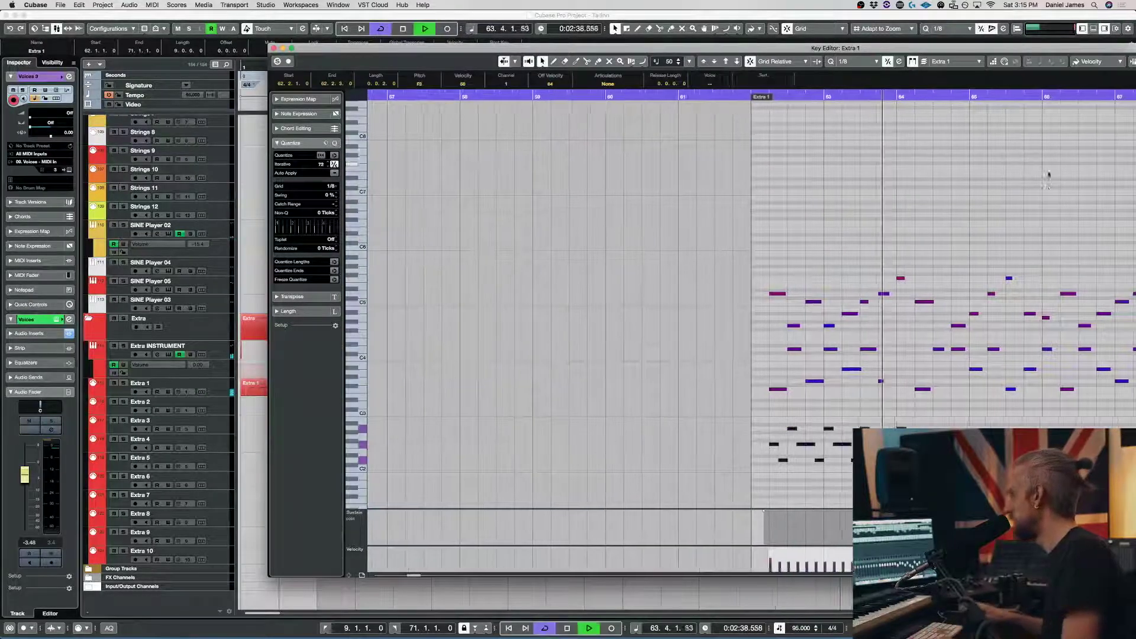
Transpose the selected notes up one octave, listen to them and close the note editor.
{"action": "key", "text": "space"}
{"action": "key", "text": "shift+Up"}
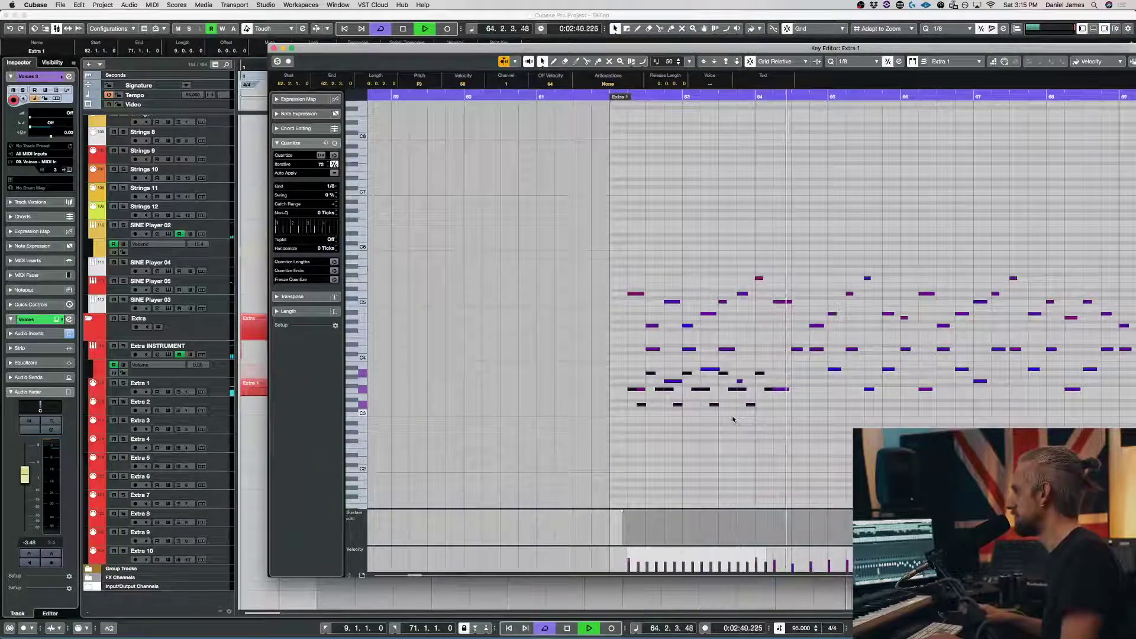
{"action": "key", "text": "space"}
{"action": "key", "text": "shift+Down"}
{"action": "key", "text": "Return"}
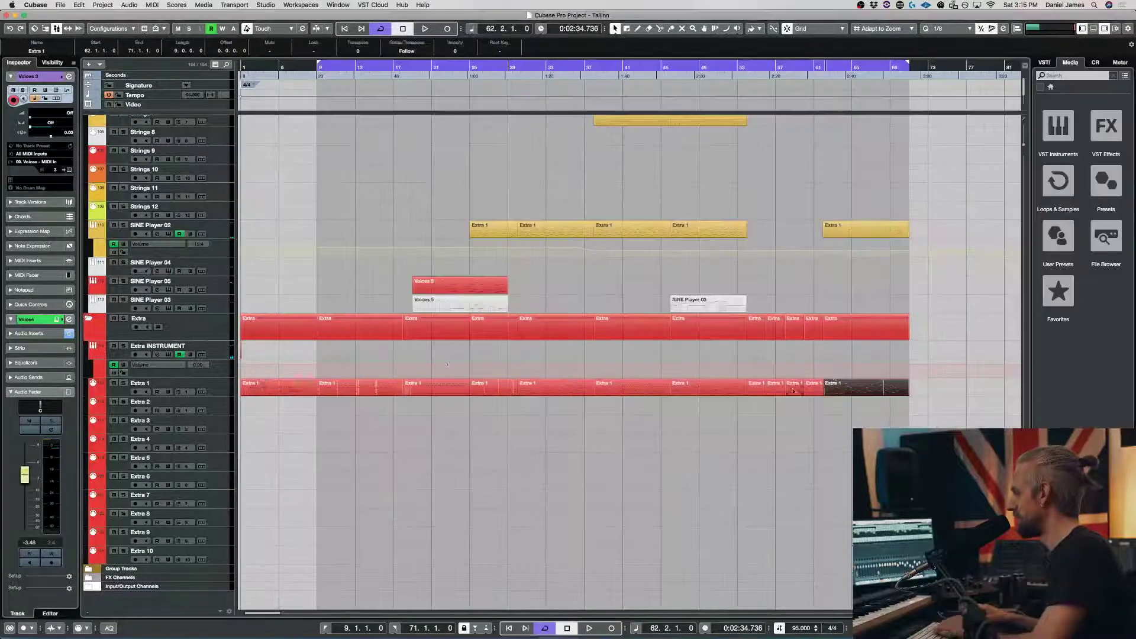
Copy the Extra 1 event at bar 62 to the Extra 2 track and open the Extra events together in the note editor.
{"action": "double_click", "coordinate": [852, 388]}
{"action": "key", "text": "Return"}
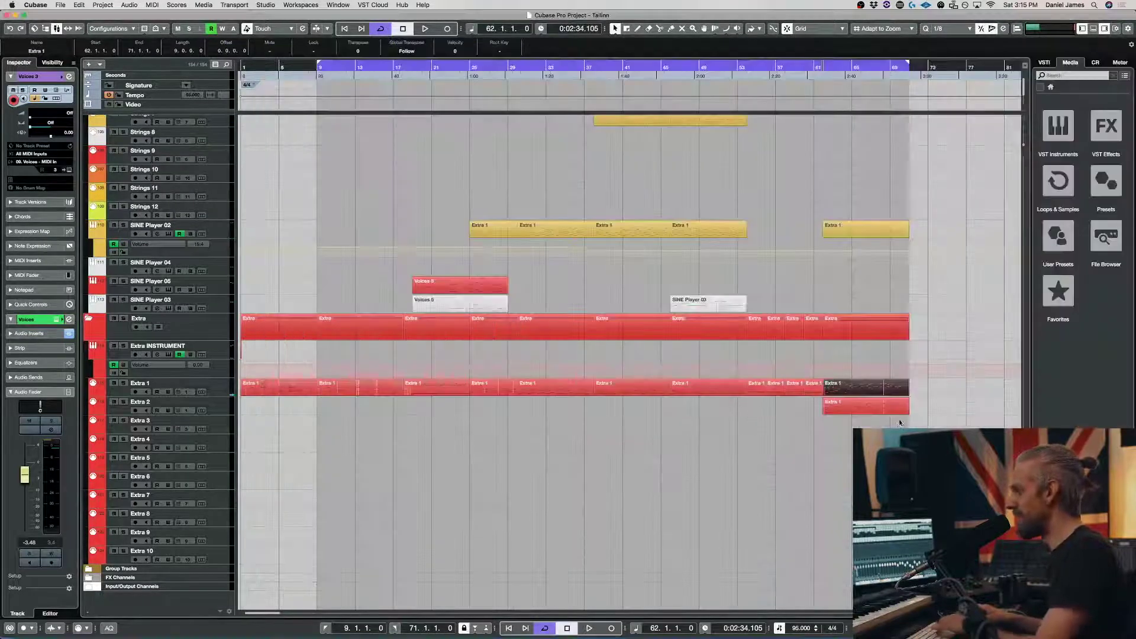
{"action": "left_click_drag", "start_coordinate": [839, 401], "coordinate": [839, 388]}
{"action": "double_click", "coordinate": [839, 388]}
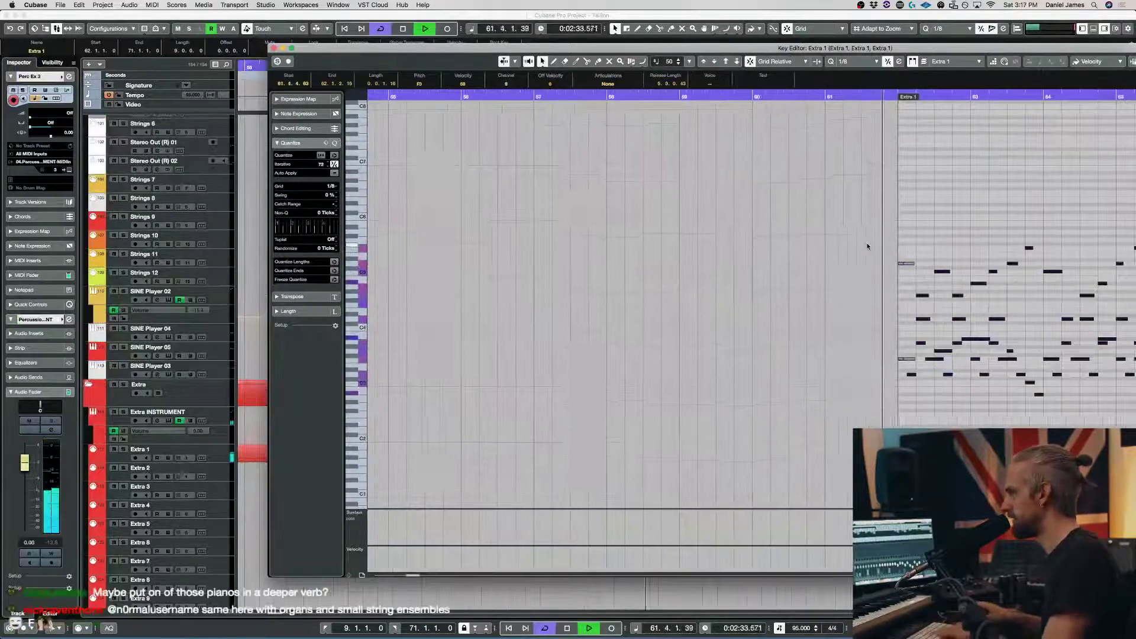
{"action": "key", "text": "space"}
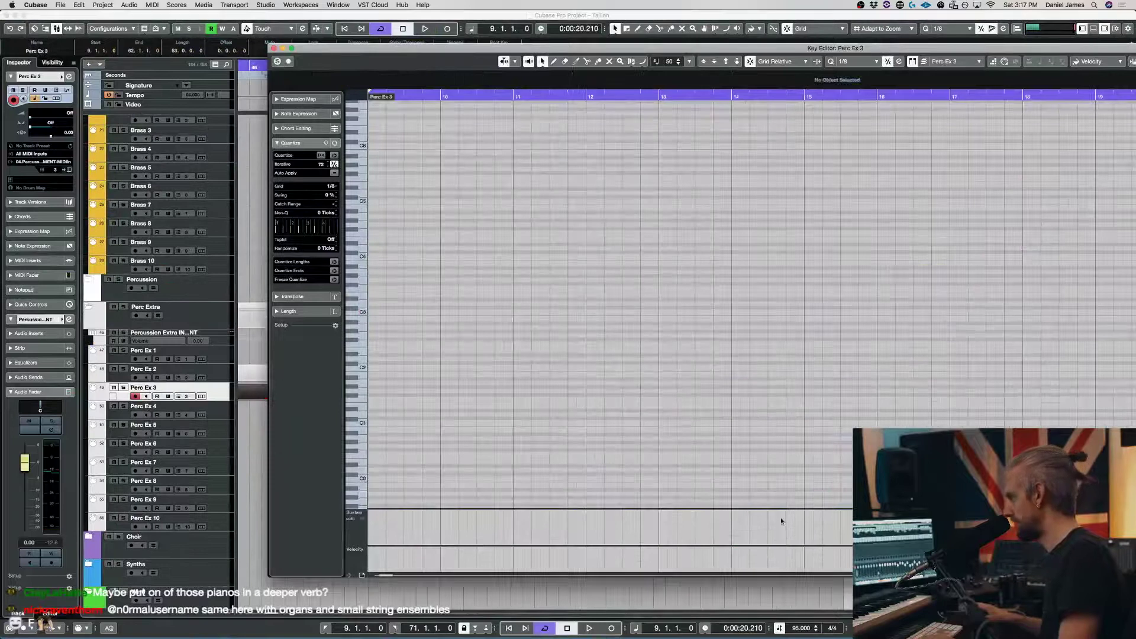
Show the whole Perc Ex 3 part in the note editor and switch its controller lane to CC 1 (Modulation).
{"action": "scroll", "coordinate": [779, 494], "scroll_direction": "left", "scroll_amount": 5}
{"action": "key", "text": "g"}
{"action": "key", "text": "g"}
{"action": "key", "text": "g"}
{"action": "key", "text": "g"}
{"action": "key", "text": "g"}
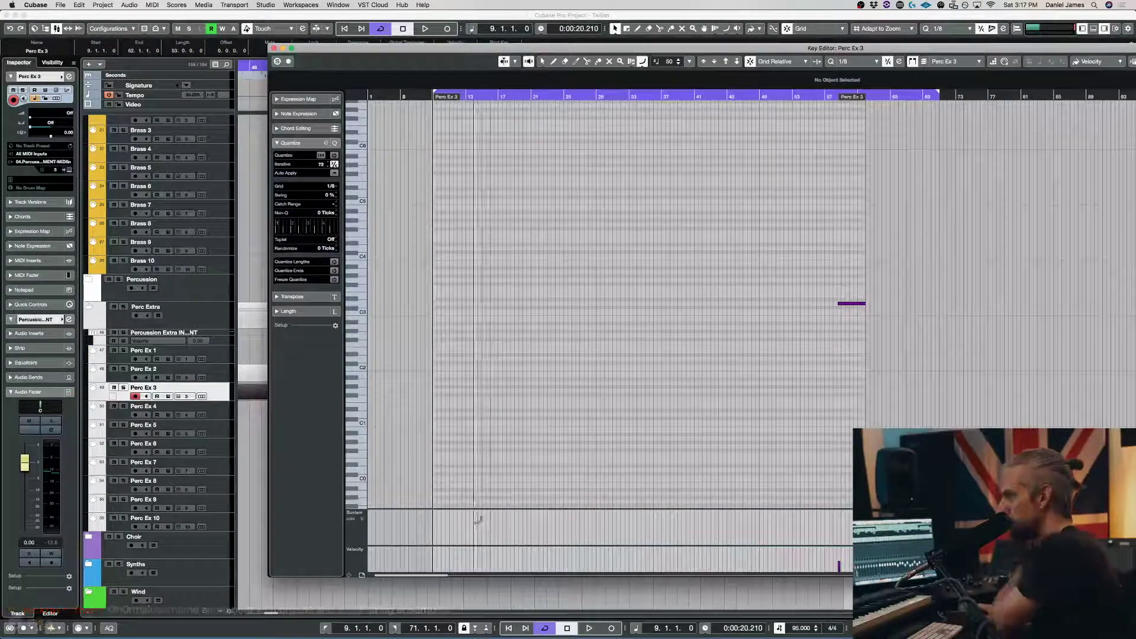
{"action": "left_click", "coordinate": [359, 515]}
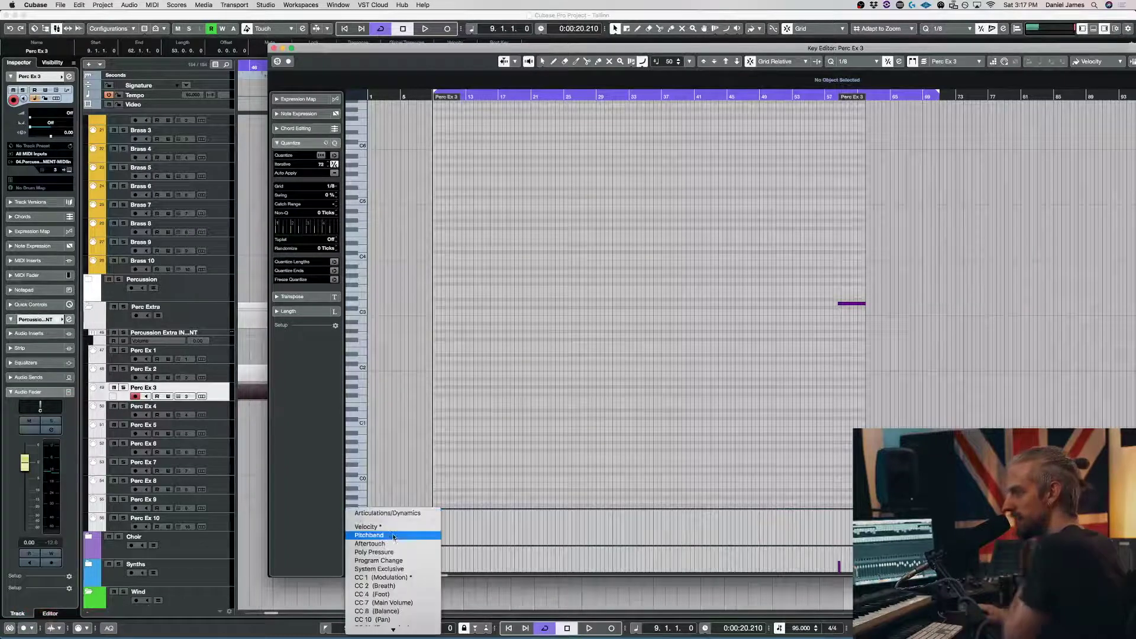
{"action": "left_click", "coordinate": [409, 578]}
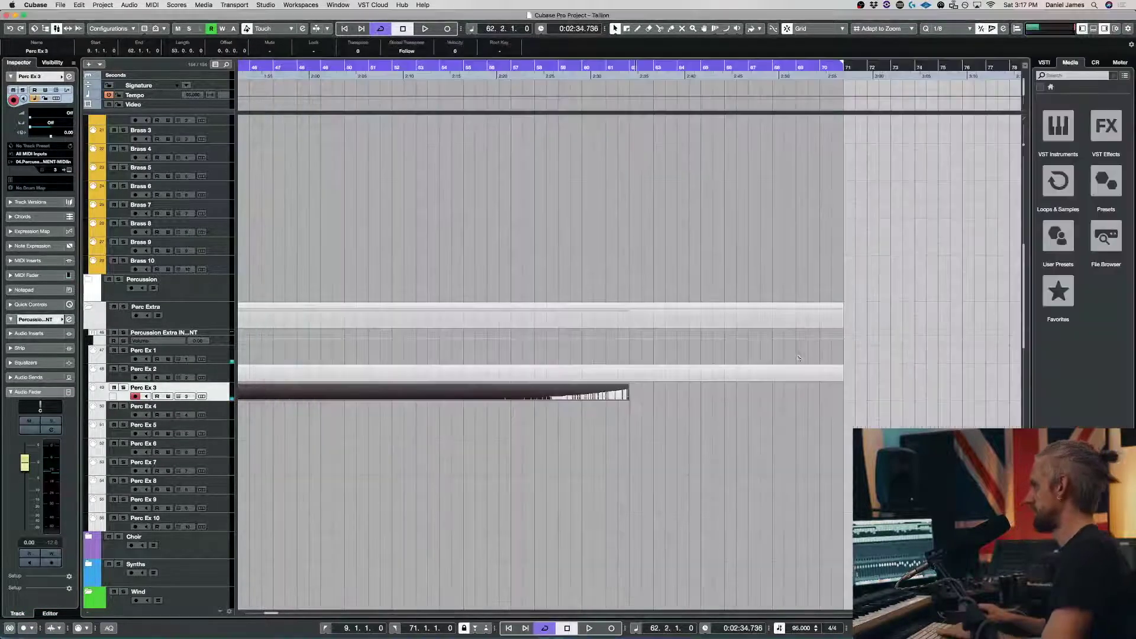
Create a part with a single note on the Perc Ex 1 track from bar 60 to bar 62, then play it and close the editor.
{"action": "key", "text": "3"}
{"action": "scroll", "coordinate": [539, 375], "scroll_direction": "up", "scroll_amount": 5}
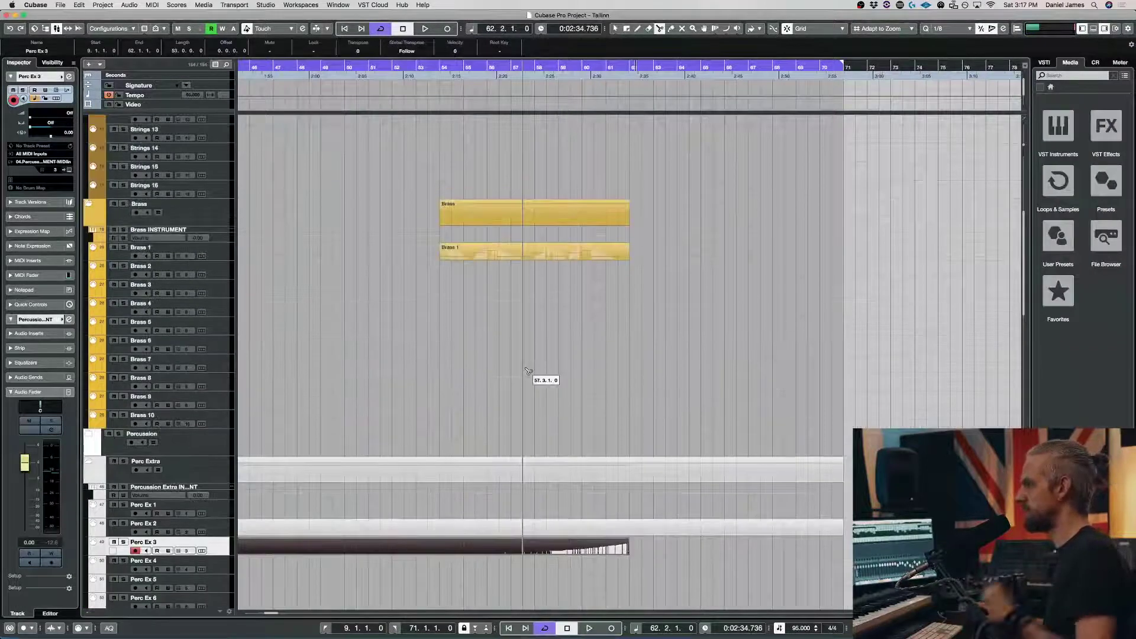
{"action": "scroll", "coordinate": [533, 373], "scroll_direction": "down", "scroll_amount": 4}
{"action": "key", "text": "shift+f"}
{"action": "key", "text": "1"}
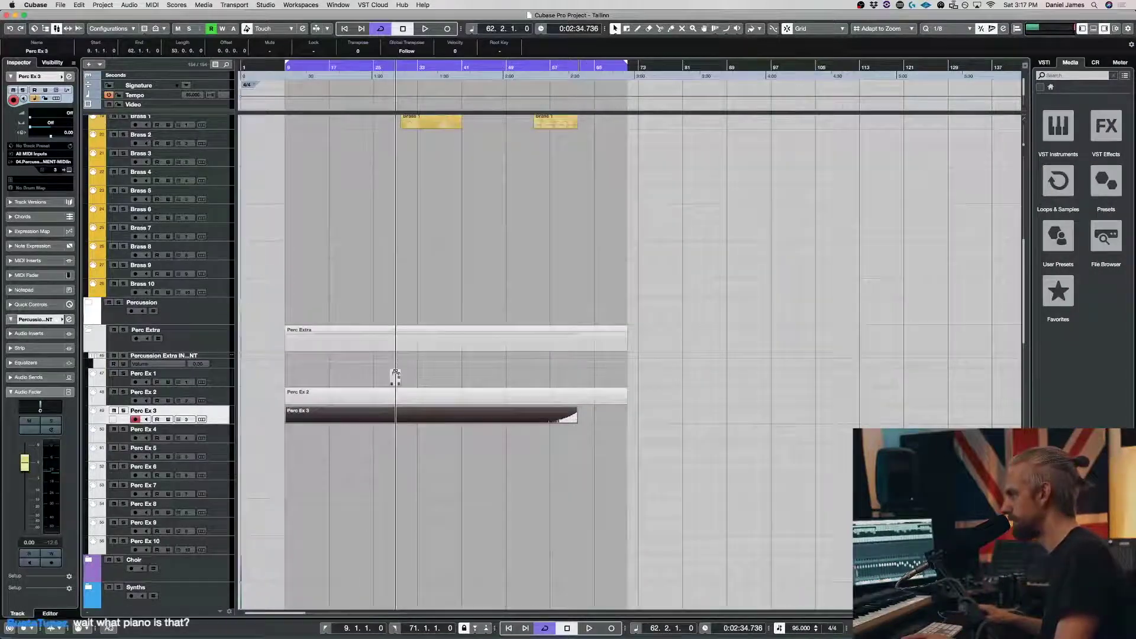
{"action": "double_click", "coordinate": [396, 377]}
{"action": "key", "text": "space"}
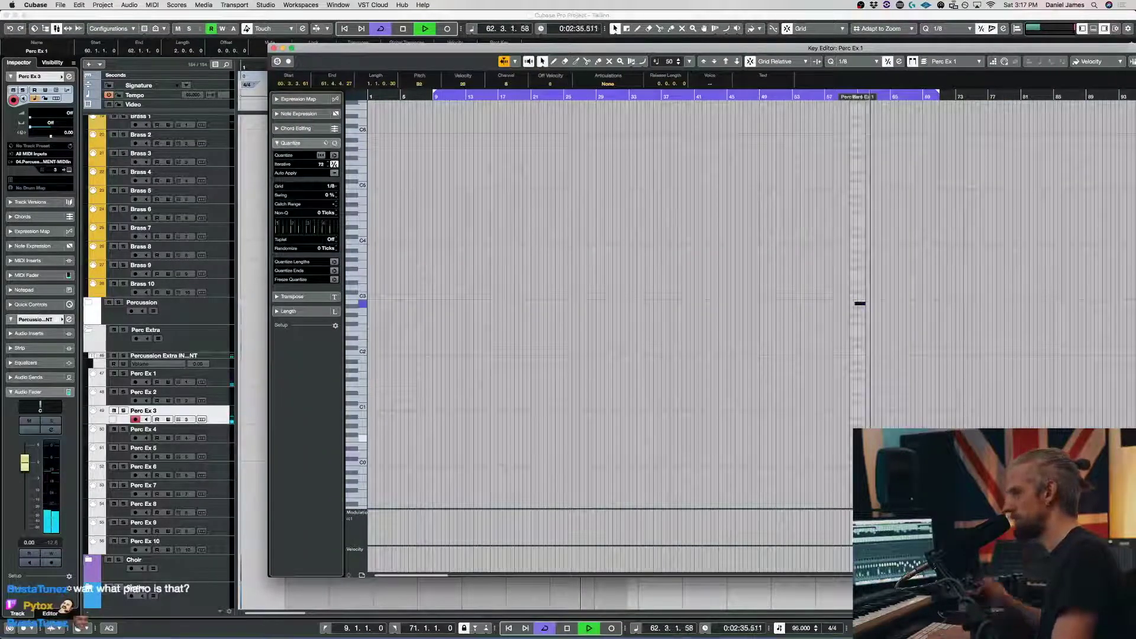
{"action": "key", "text": "Return"}
Stop playback, select the Strings 5 track and open its SINE Player instrument.
{"action": "scroll", "coordinate": [651, 355], "scroll_direction": "down", "scroll_amount": 10}
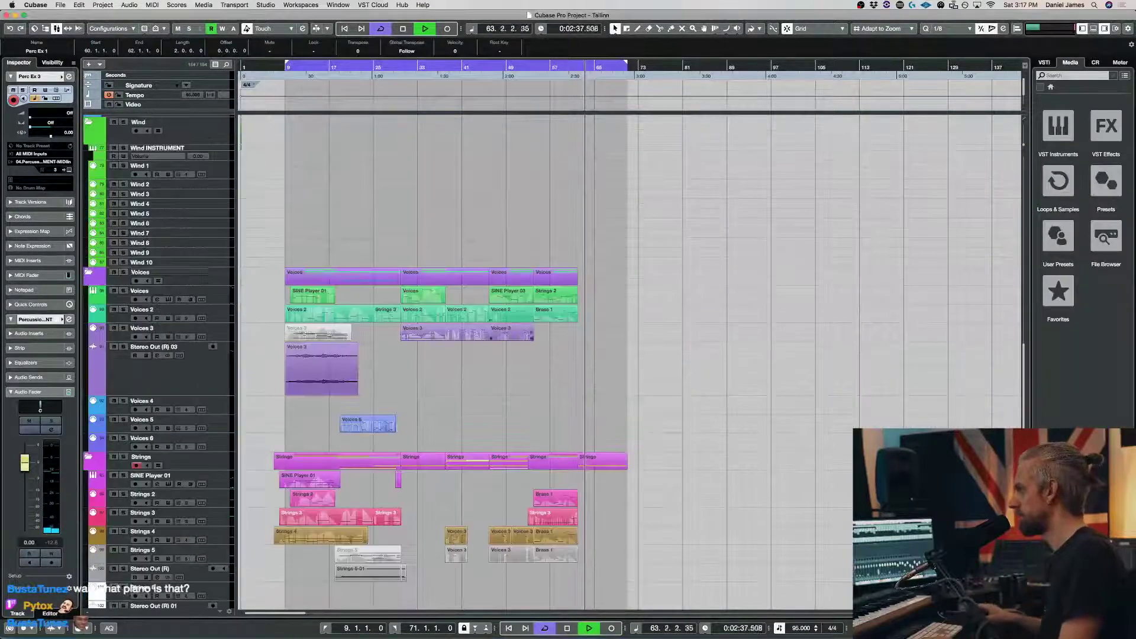
{"action": "scroll", "coordinate": [536, 338], "scroll_direction": "down", "scroll_amount": 5}
{"action": "key", "text": "space"}
{"action": "left_click", "coordinate": [154, 316]}
{"action": "left_click", "coordinate": [56, 319]}
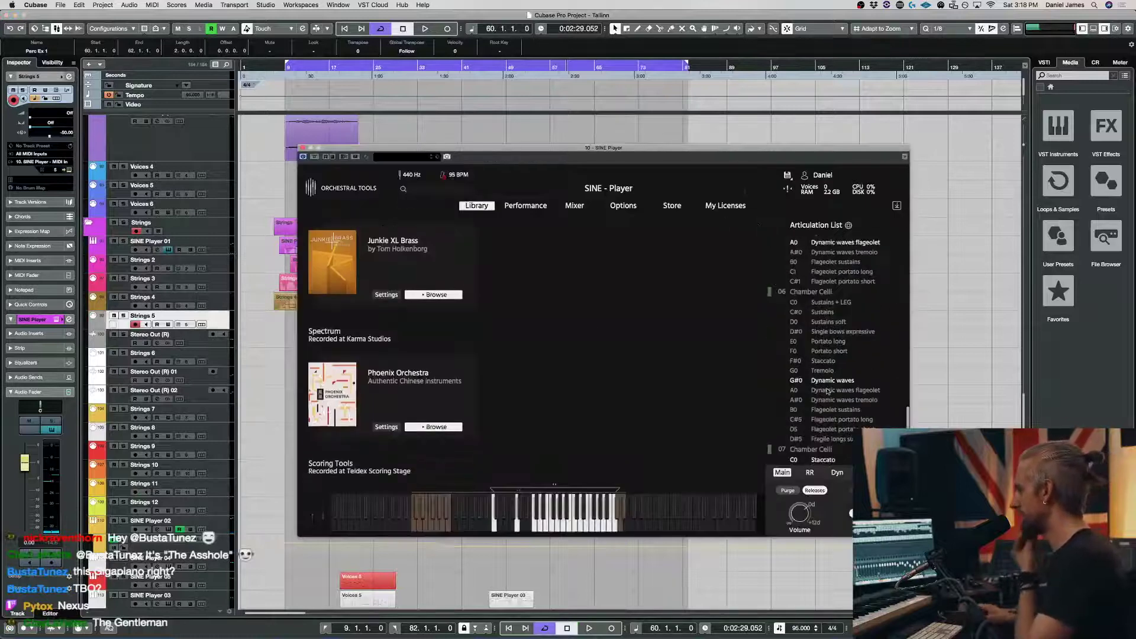
Browse the Tallinn library in SINE Player, add the Chamber Violas to the articulation list and close the instrument.
{"action": "scroll", "coordinate": [439, 452], "scroll_direction": "down", "scroll_amount": 10}
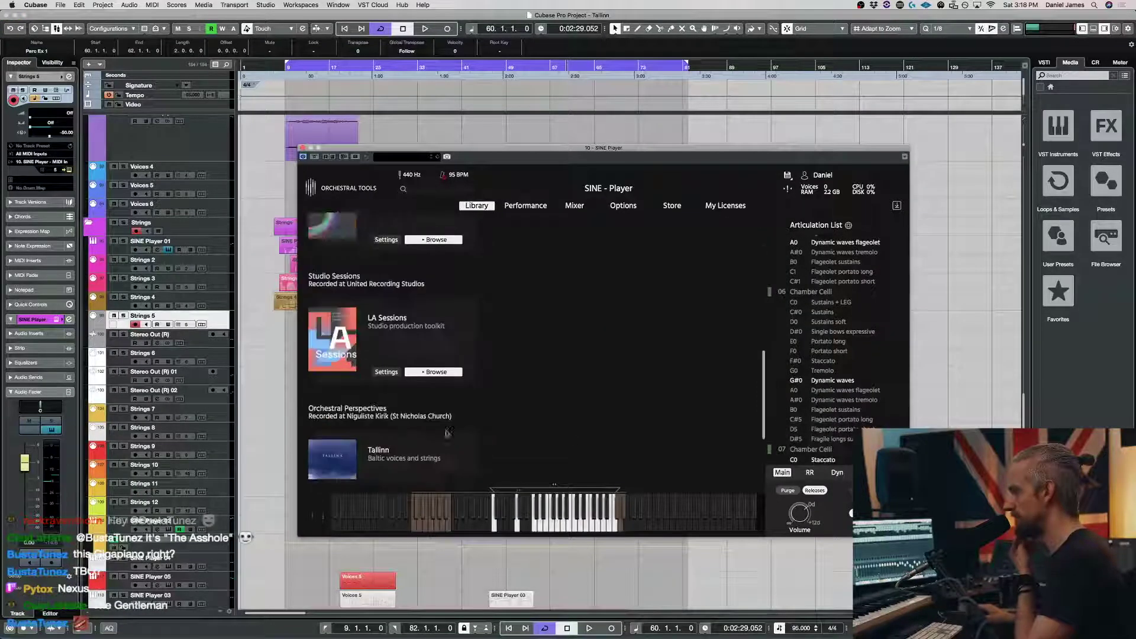
{"action": "left_click", "coordinate": [437, 452]}
{"action": "left_click", "coordinate": [399, 375]}
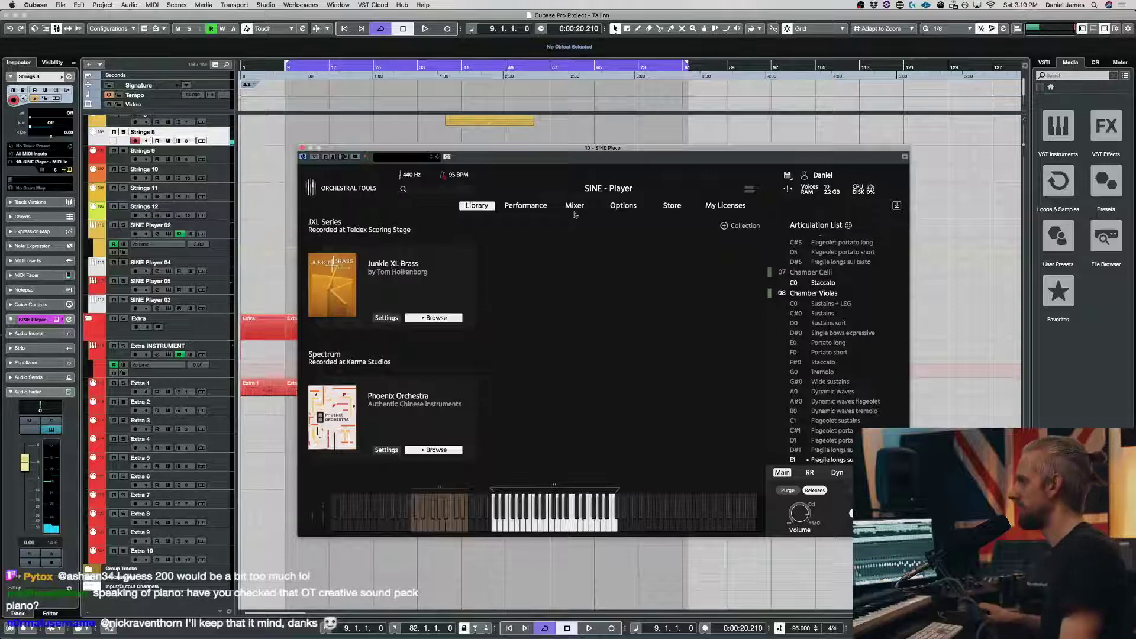
{"action": "left_click", "coordinate": [302, 149]}
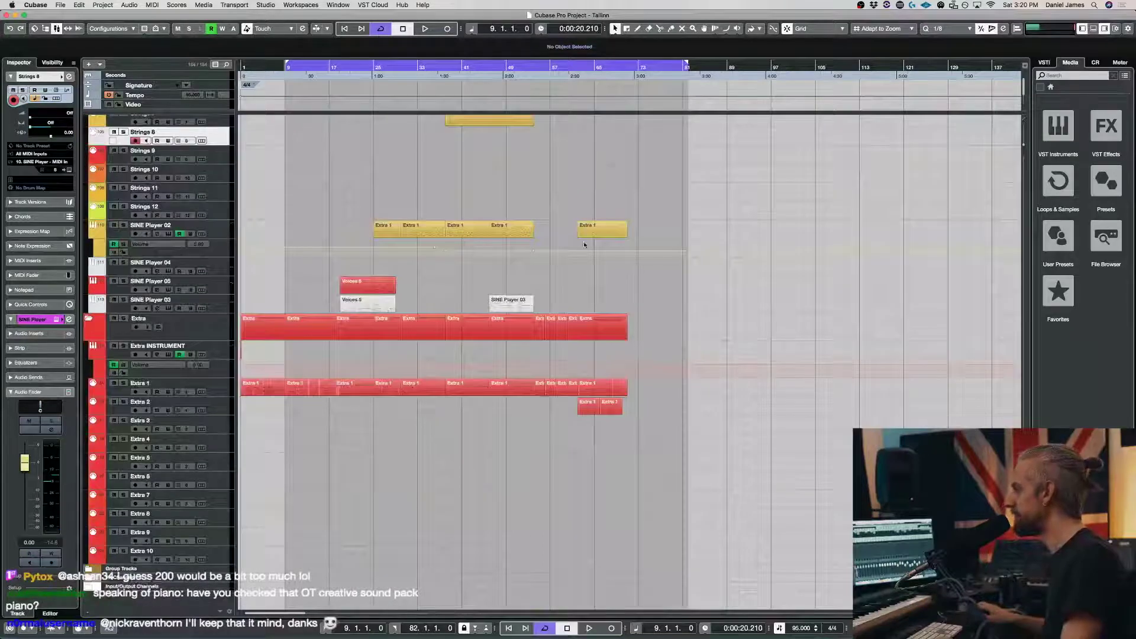
Set the cycle range to the SINE Player 02 event from bar 62 to bar 71, play it and open the SINE Player for Strings 8.
{"action": "left_click", "coordinate": [587, 233]}
{"action": "key", "text": "p"}
{"action": "key", "text": "space"}
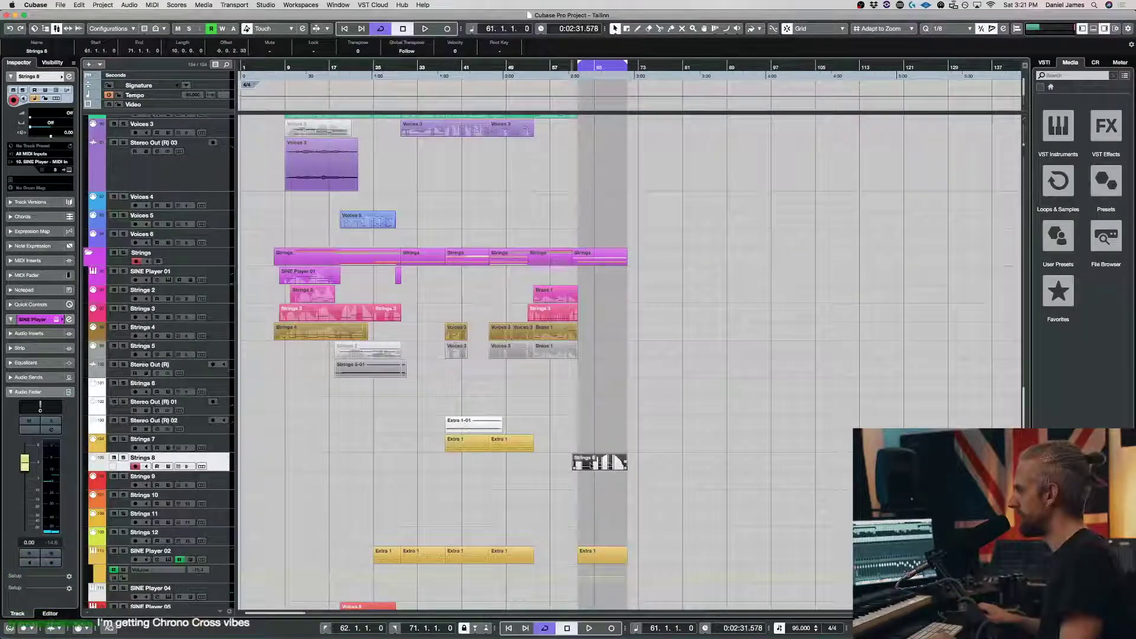
{"action": "key", "text": "e"}
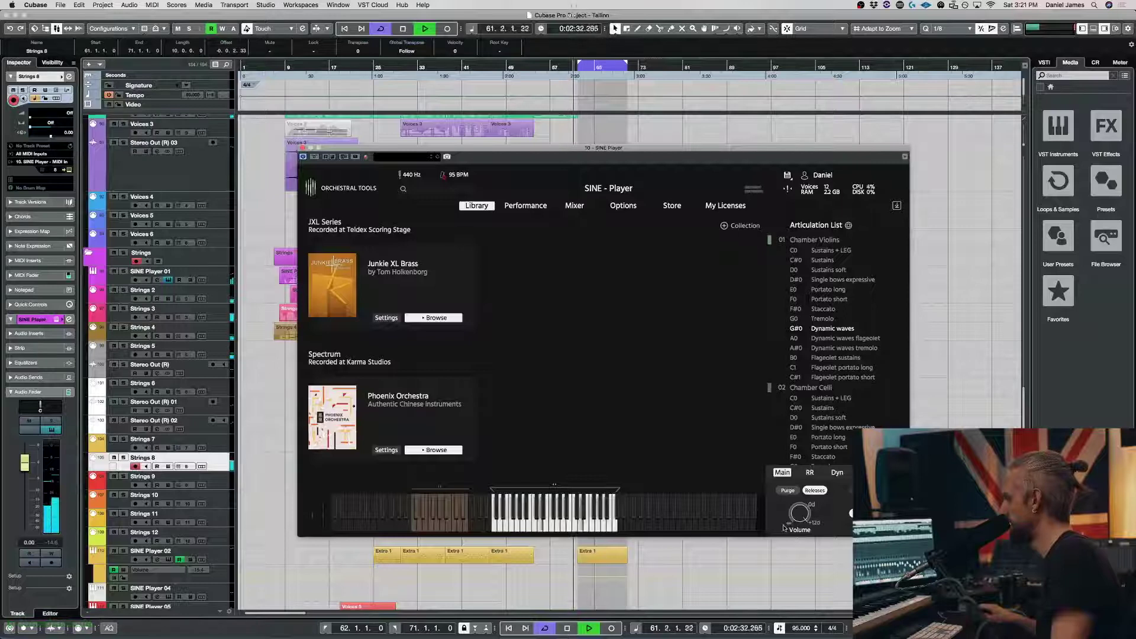
Stop playback, close the SINE Player, render the Strings 8 event in place to audio and play the result.
{"action": "key", "text": "space"}
{"action": "key", "text": "super+w"}
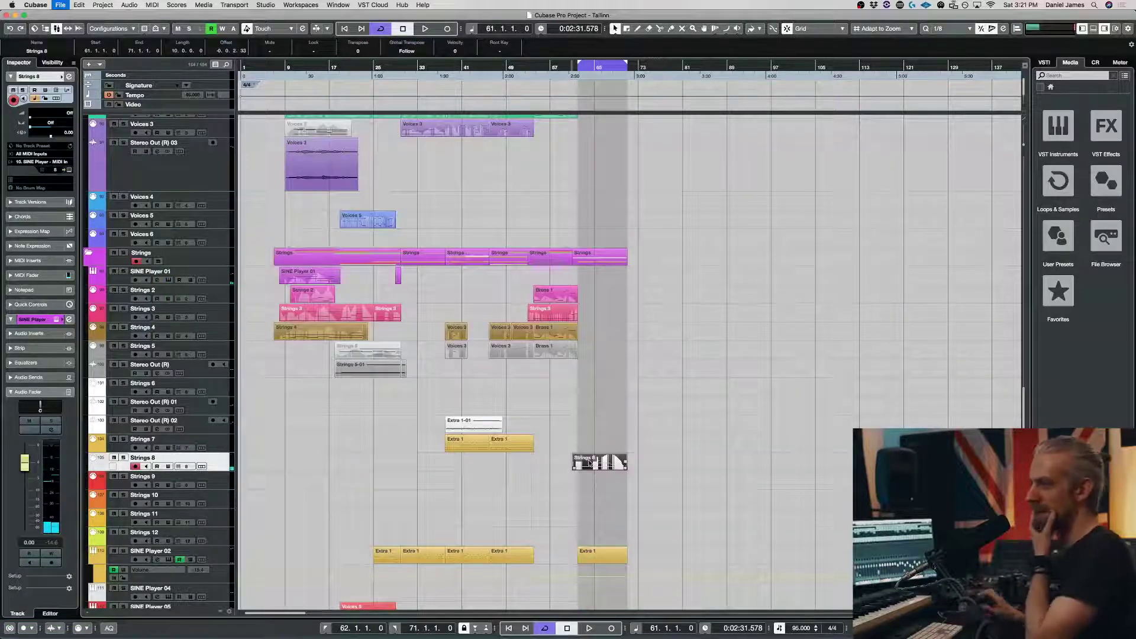
{"action": "key", "text": "alt+super+r"}
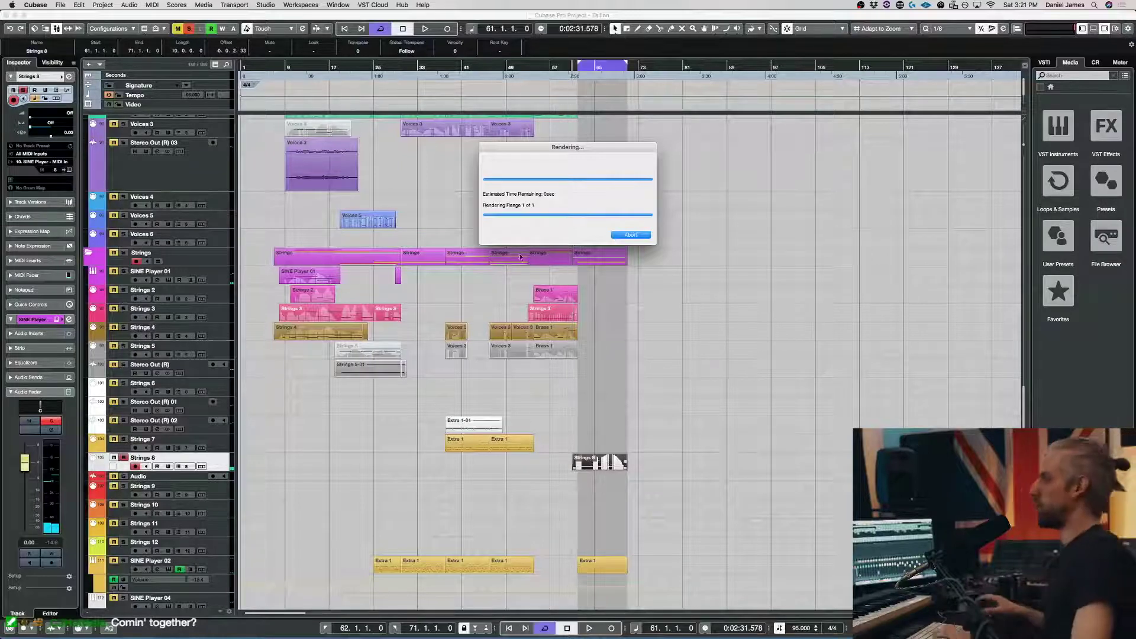
{"action": "key", "text": "space"}
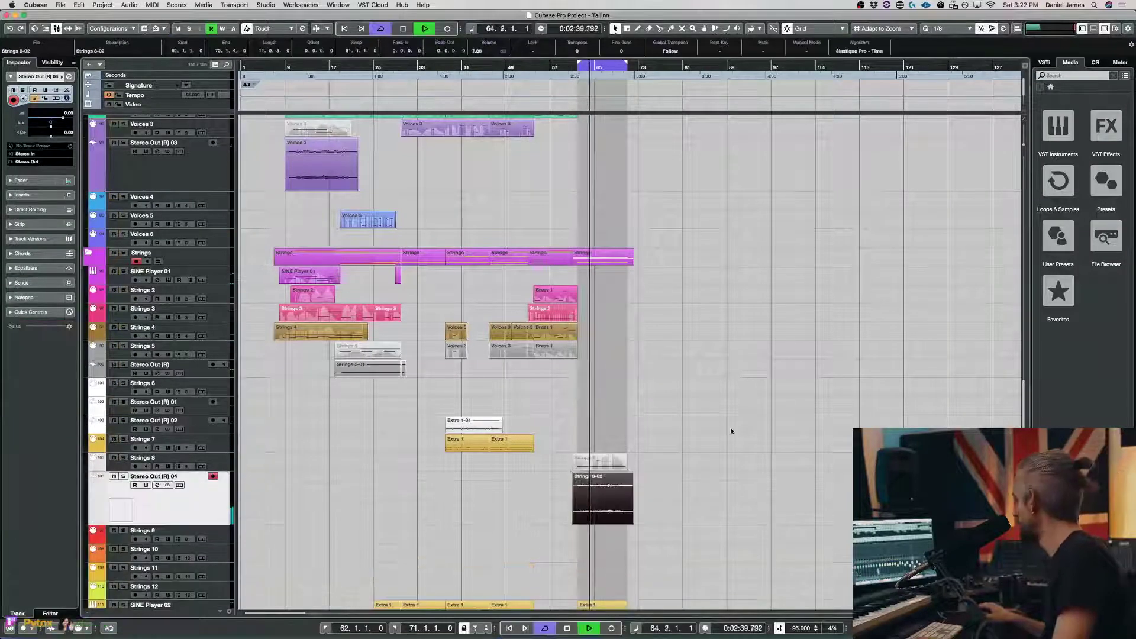
Lower the rendered Strings 8 audio event's volume to 1.98 and adjust the EQ curve of its Stereo Out (R) 04 channel.
{"action": "left_click_drag", "start_coordinate": [606, 477], "coordinate": [605, 537]}
{"action": "key", "text": "e"}
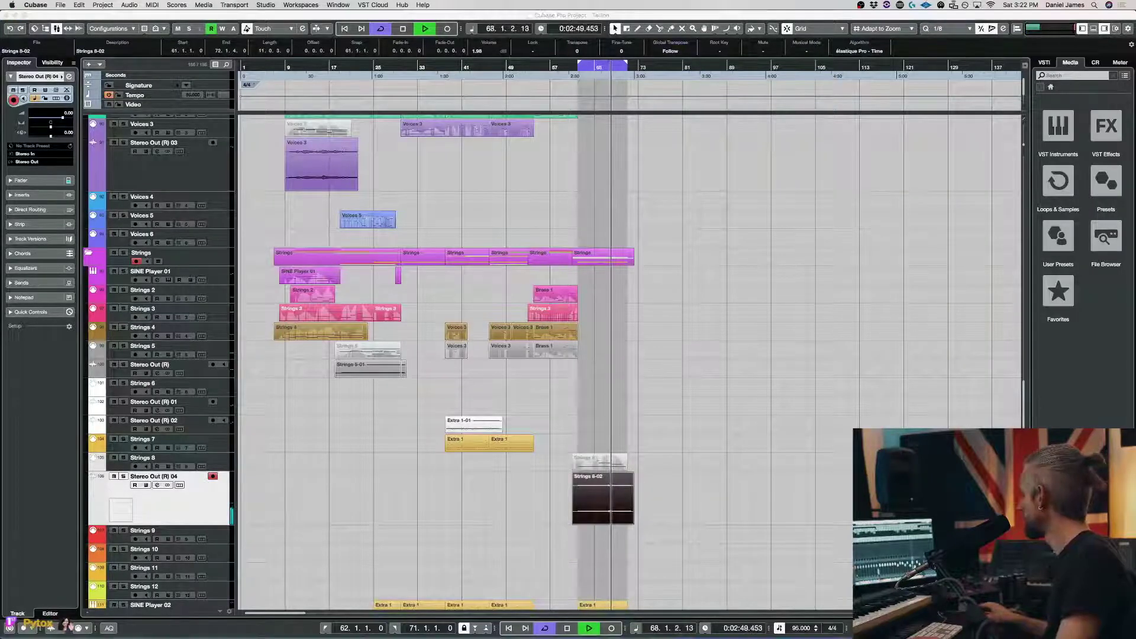
{"action": "left_click_drag", "start_coordinate": [300, 340], "coordinate": [234, 366]}
{"action": "key", "text": "space"}
{"action": "left_click", "coordinate": [113, 251]}
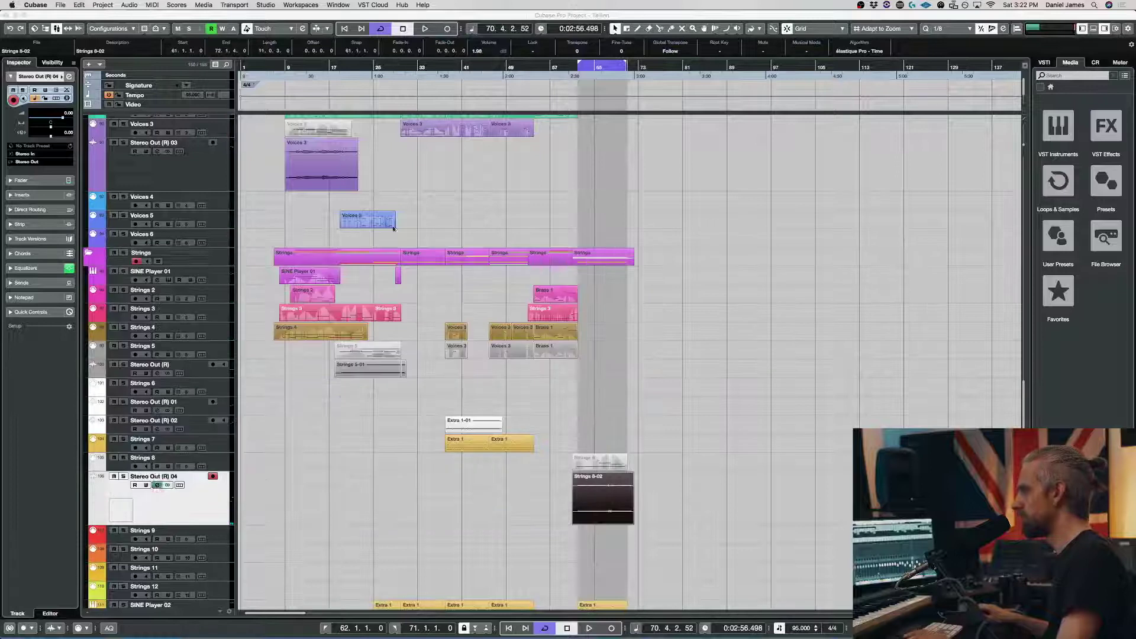
Extend the cycle range to start at bar 9 and play the arrangement from there.
{"action": "scroll", "coordinate": [266, 178], "scroll_direction": "up", "scroll_amount": 15}
{"action": "left_click", "coordinate": [285, 69], "text": "super"}
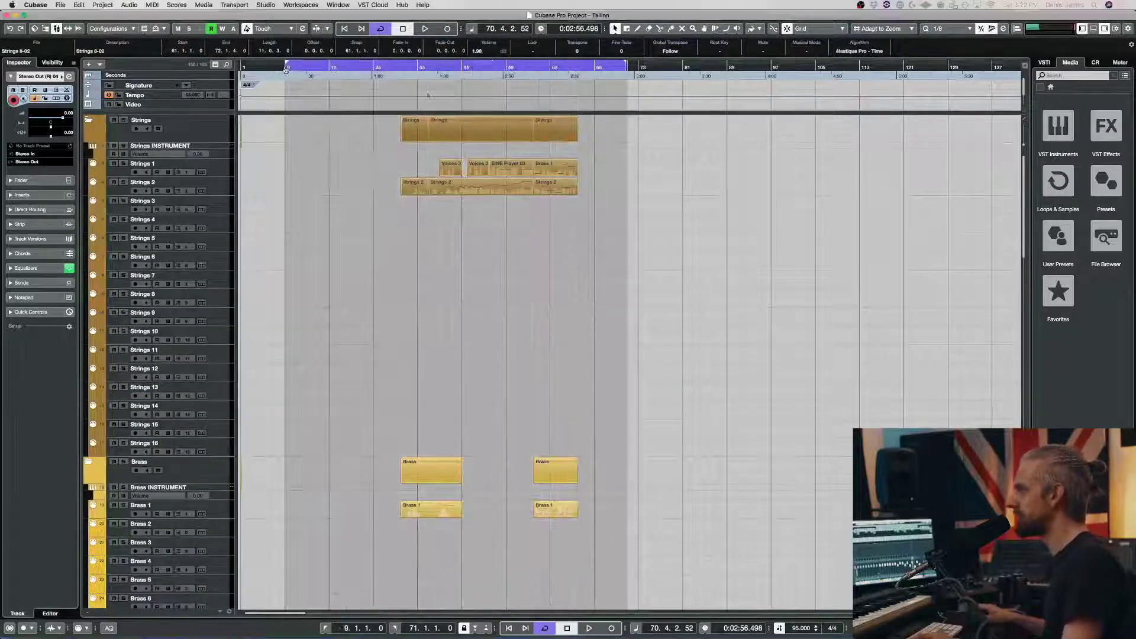
{"action": "scroll", "coordinate": [729, 275], "scroll_direction": "down", "scroll_amount": 15}
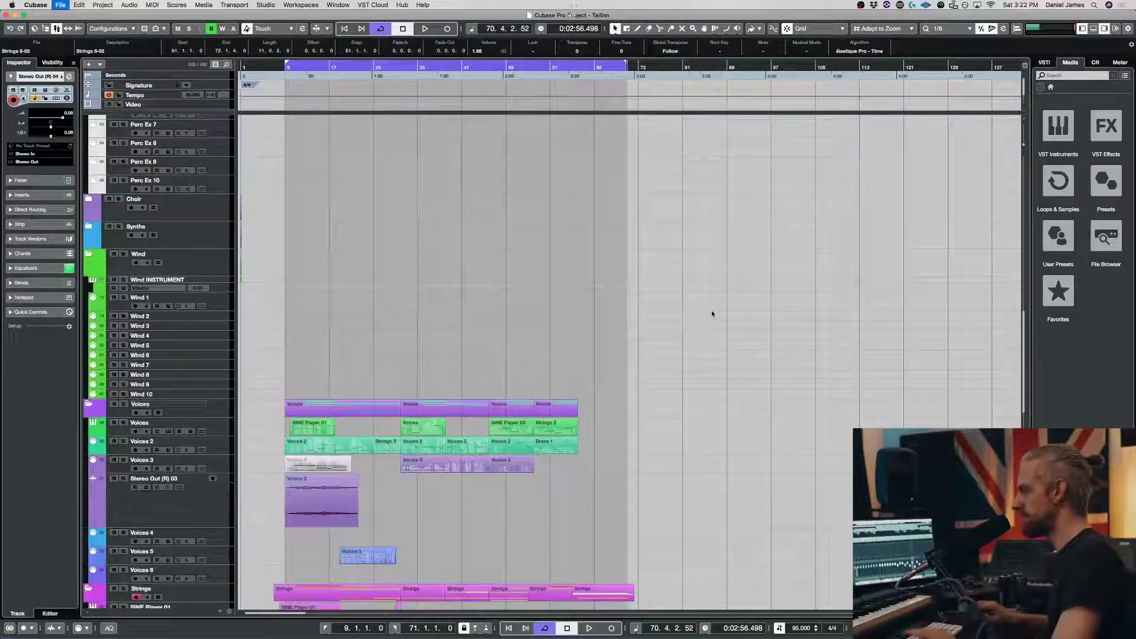
{"action": "key", "text": "space"}
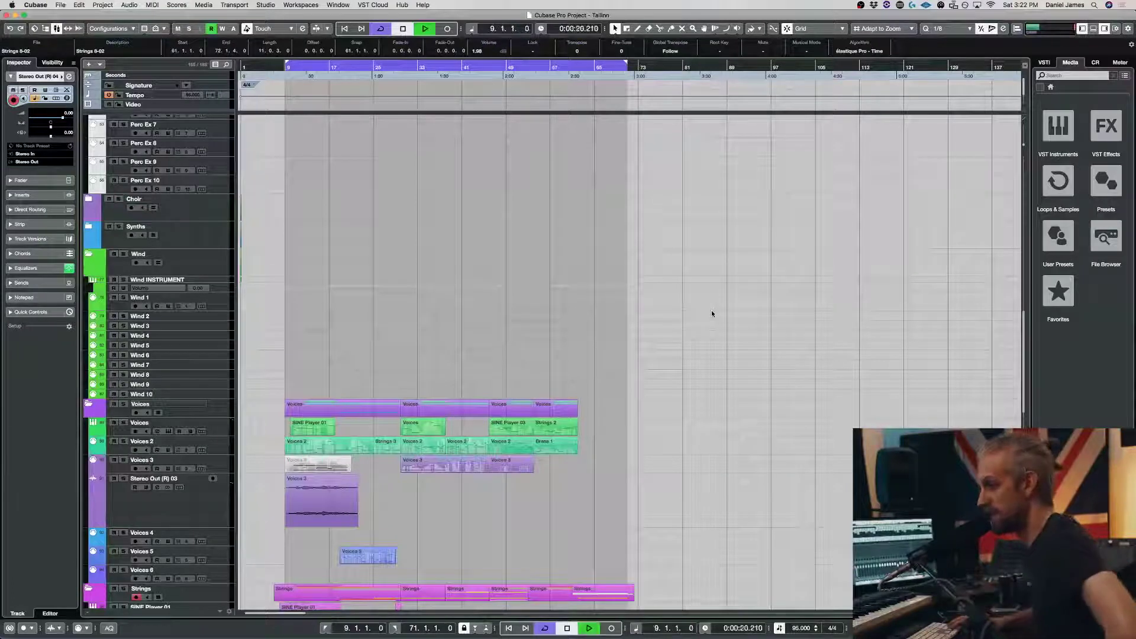